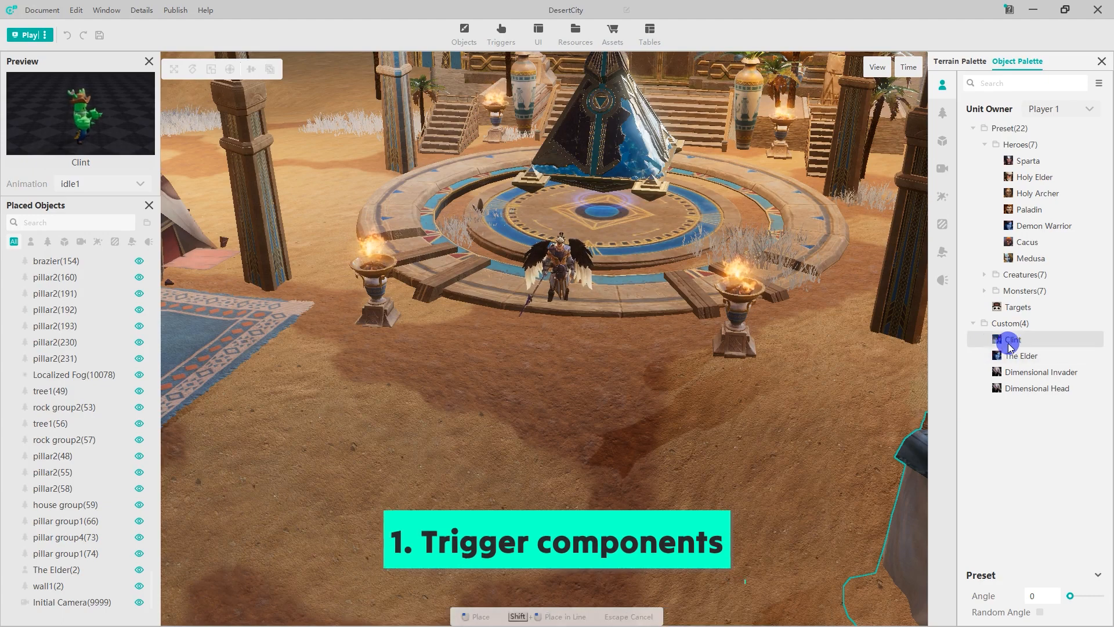
# Step: Place the custom unit Clint on the sand in front of The Elder and turn it to face the platform
pyautogui.click(556, 489)
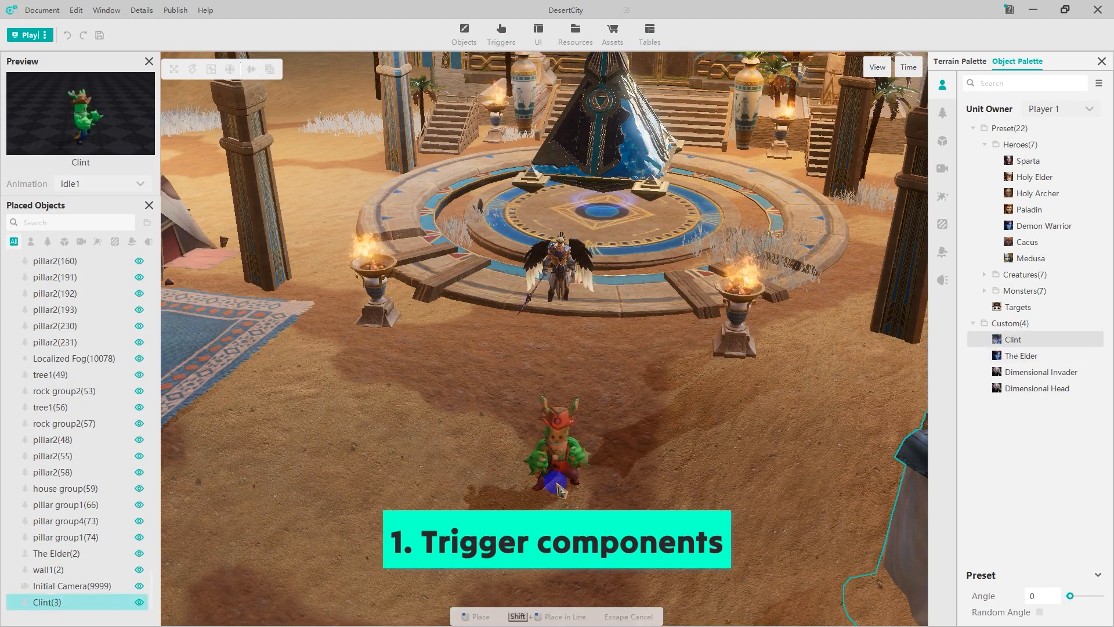
pyautogui.click(558, 483)
pyautogui.moveTo(633, 472); pyautogui.dragTo(637, 398)
pyautogui.click(652, 555)
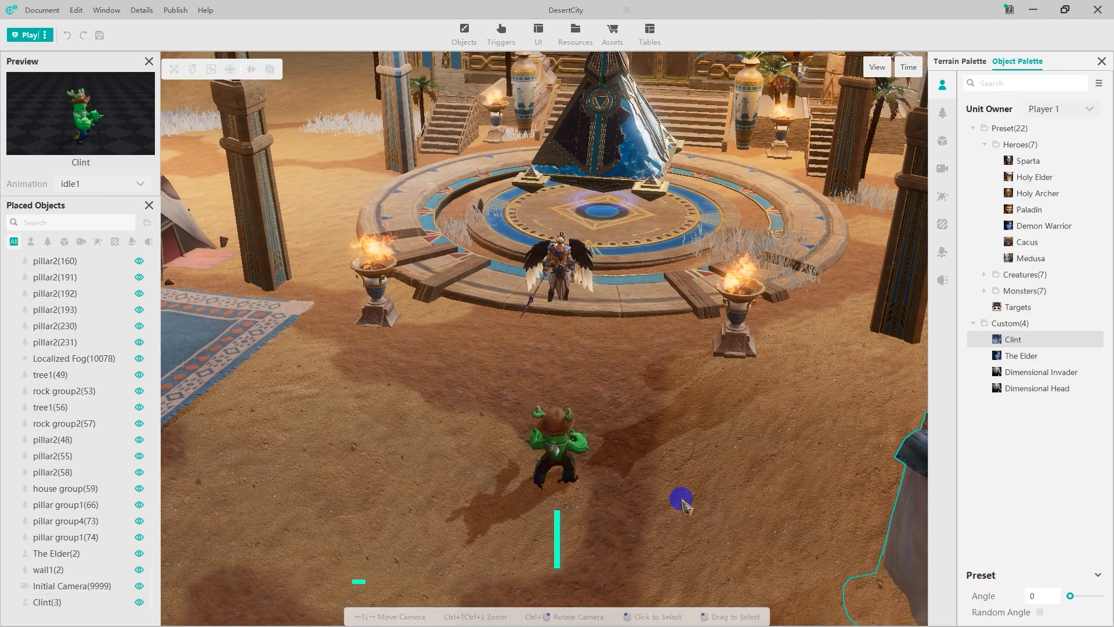
# Step: Create a circular region with a radius of about 353 around The Elder, centred near X 772, Y 430
pyautogui.click(942, 224)
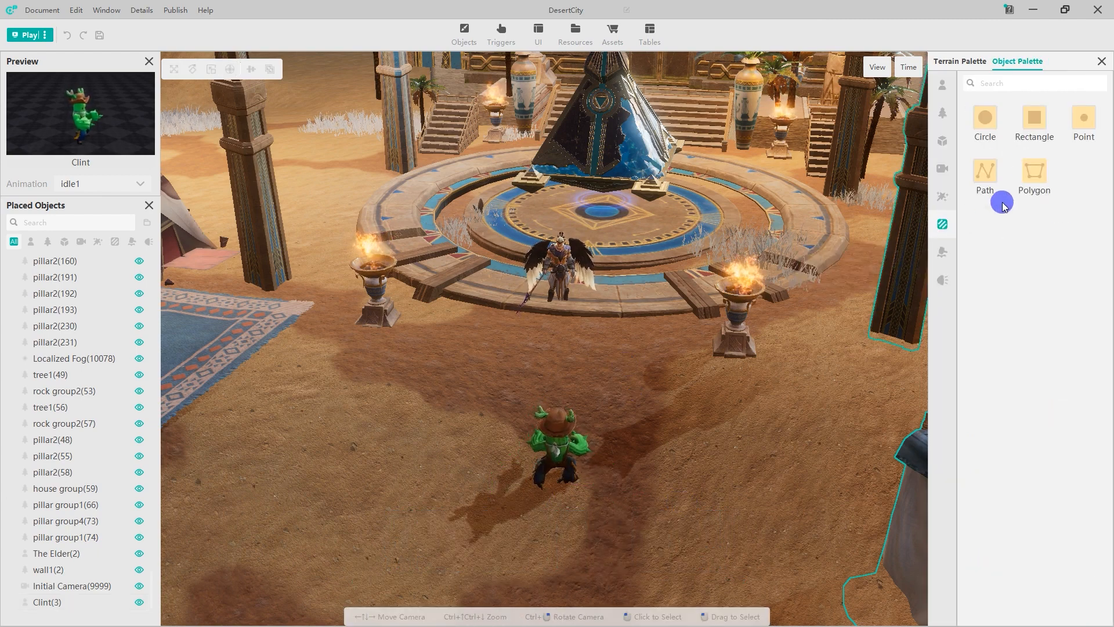
pyautogui.click(995, 132)
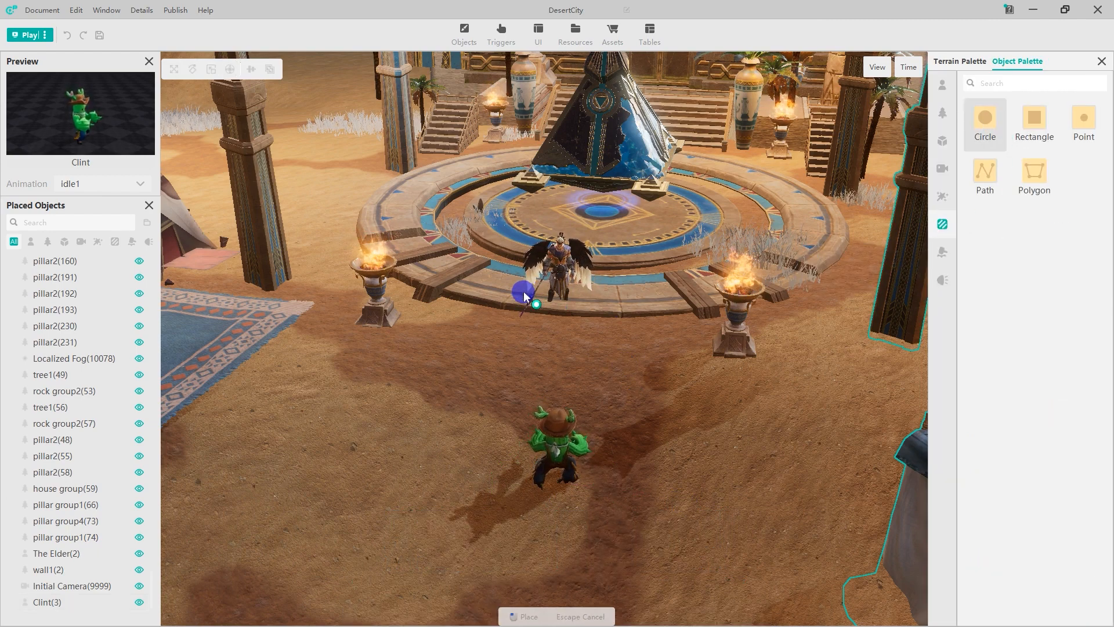
pyautogui.moveTo(524, 296); pyautogui.dragTo(575, 346)
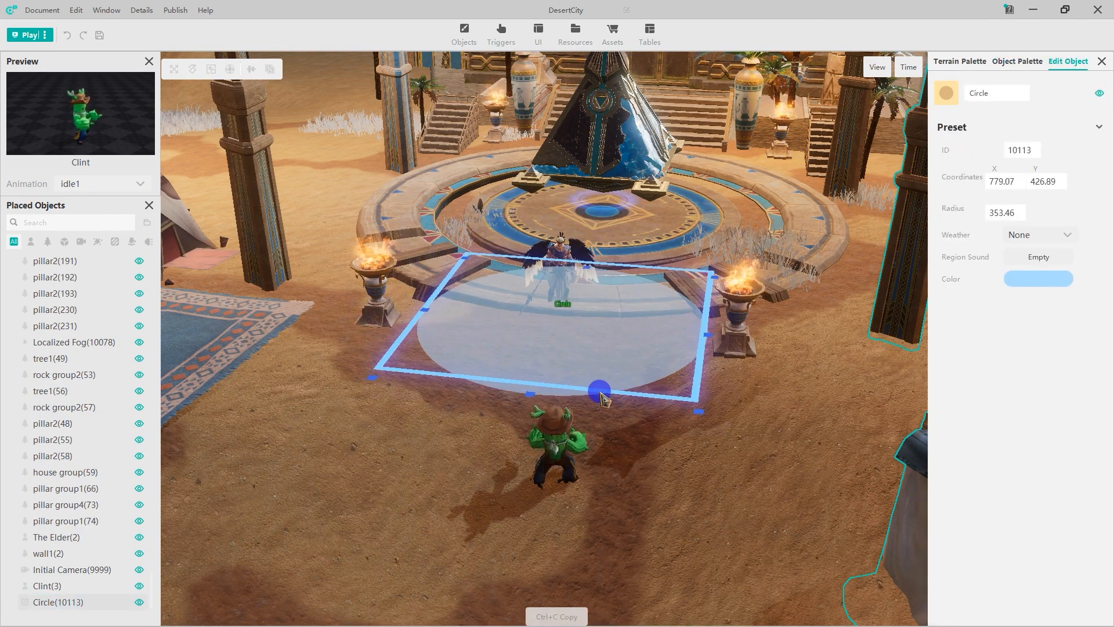
pyautogui.moveTo(601, 398); pyautogui.dragTo(597, 389)
# Step: Rename the new circular region as select_area
pyautogui.rightClick(76, 602)
pyautogui.click(115, 558)
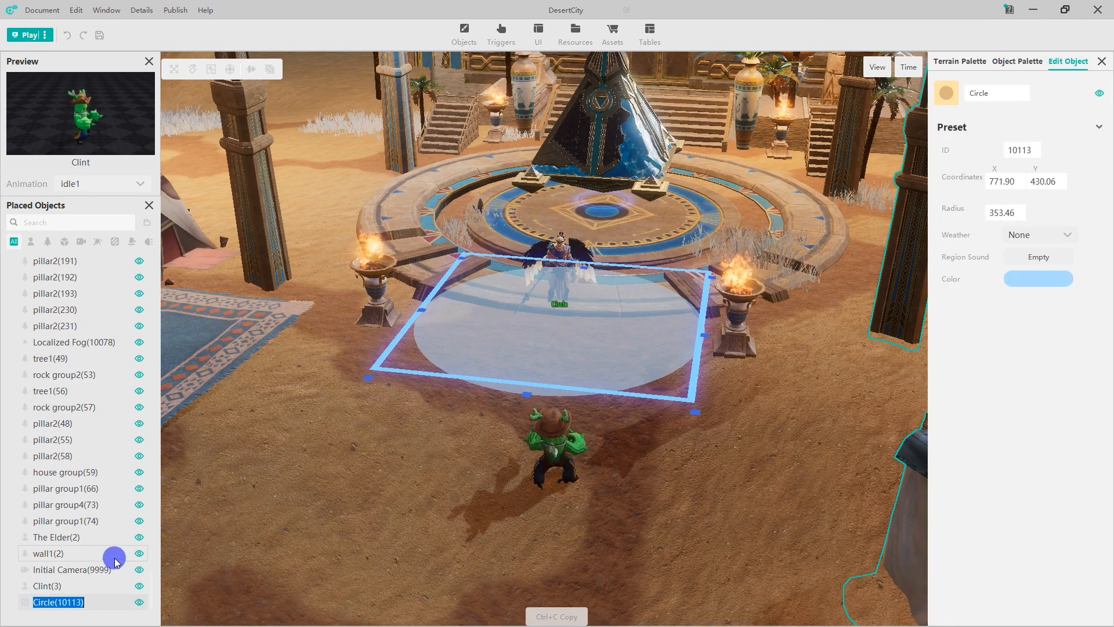
pyautogui.write('select_area')
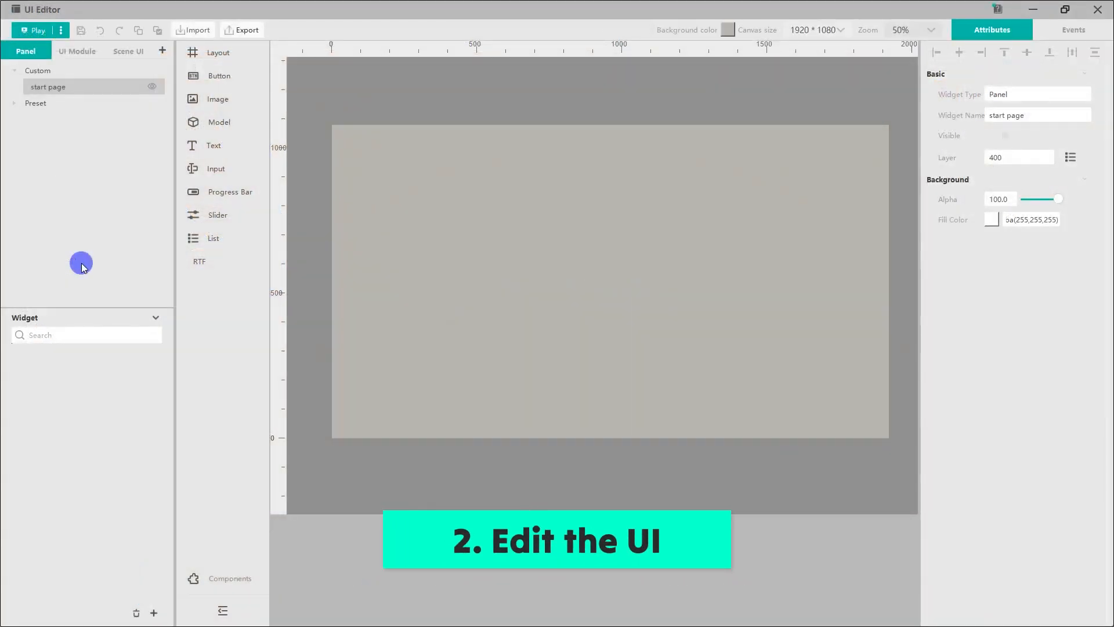
# Step: Create a new custom UI panel and name it "Select a treasure"
pyautogui.rightClick(106, 71)
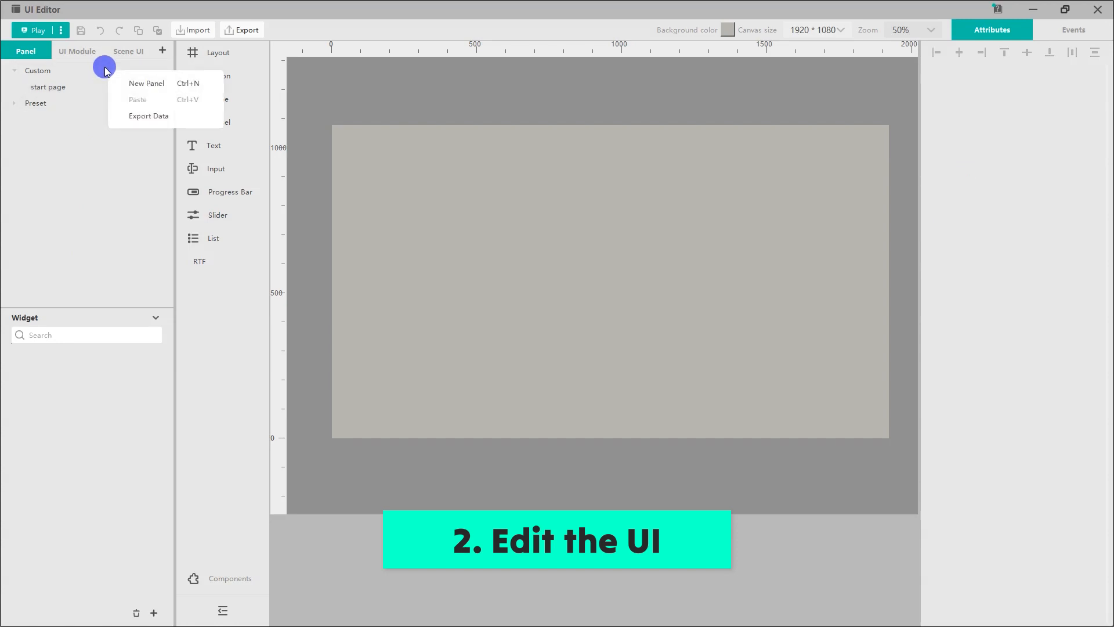
pyautogui.click(117, 80)
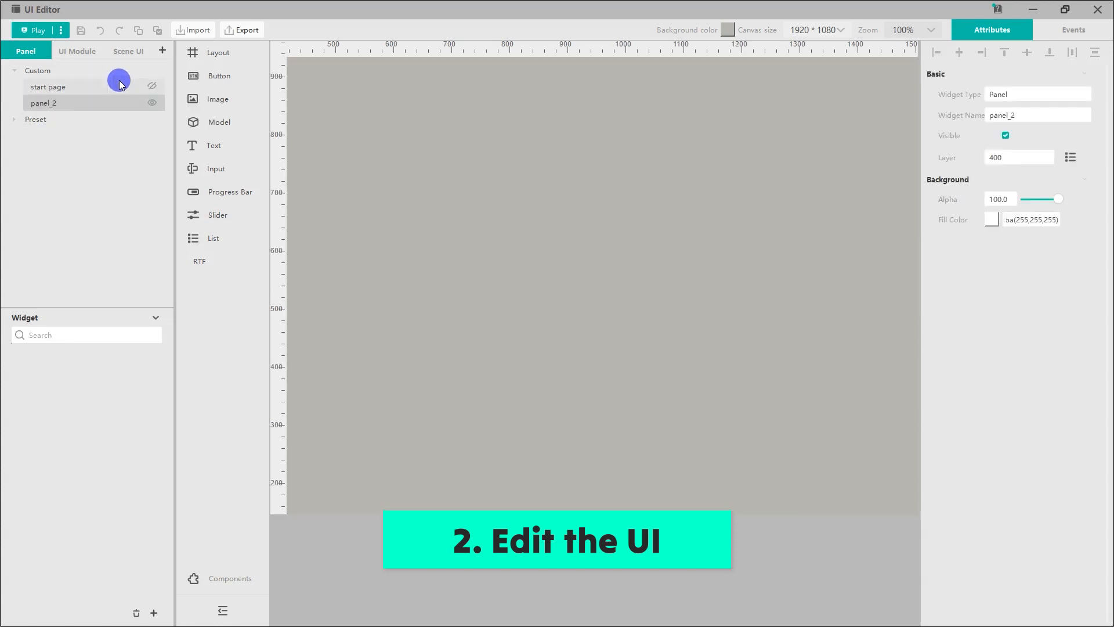
pyautogui.rightClick(97, 105)
pyautogui.click(124, 197)
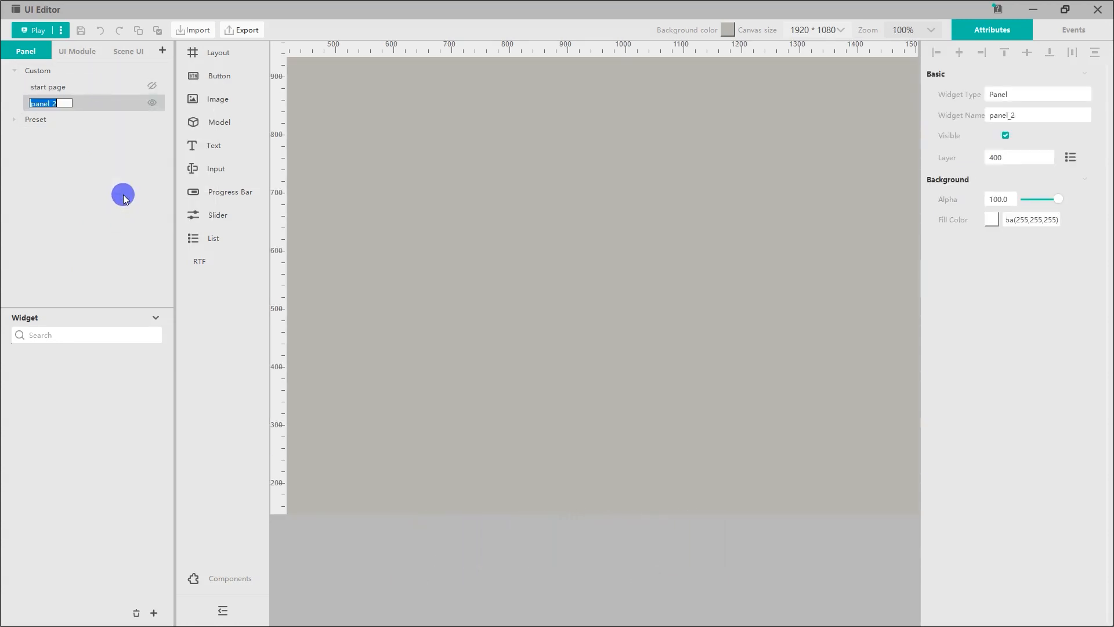
pyautogui.write('Select a treasure')
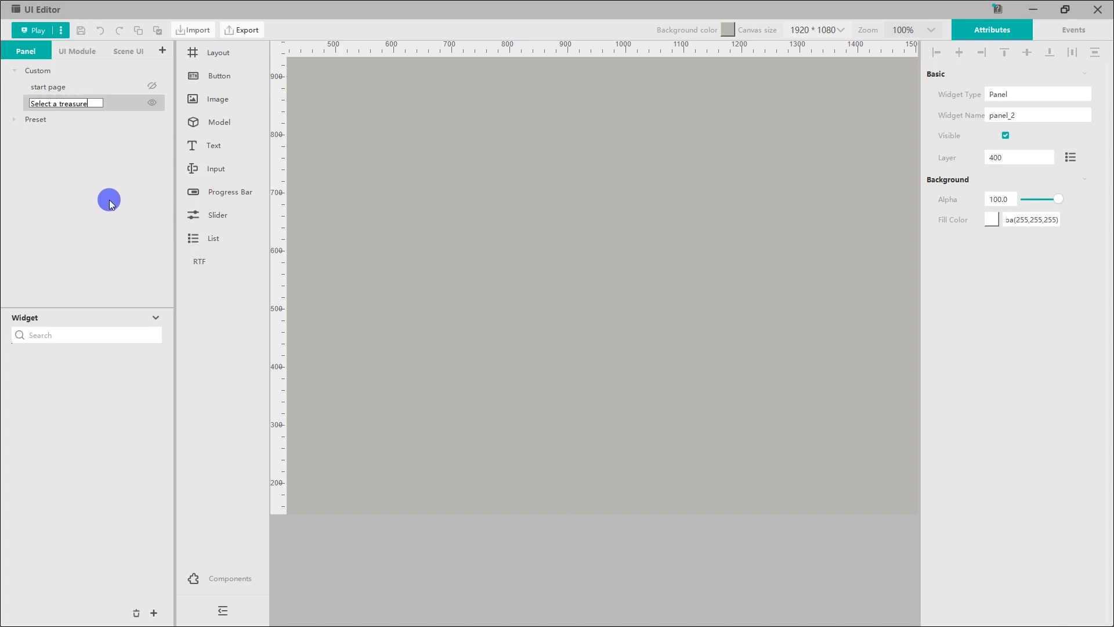
pyautogui.press('Return')
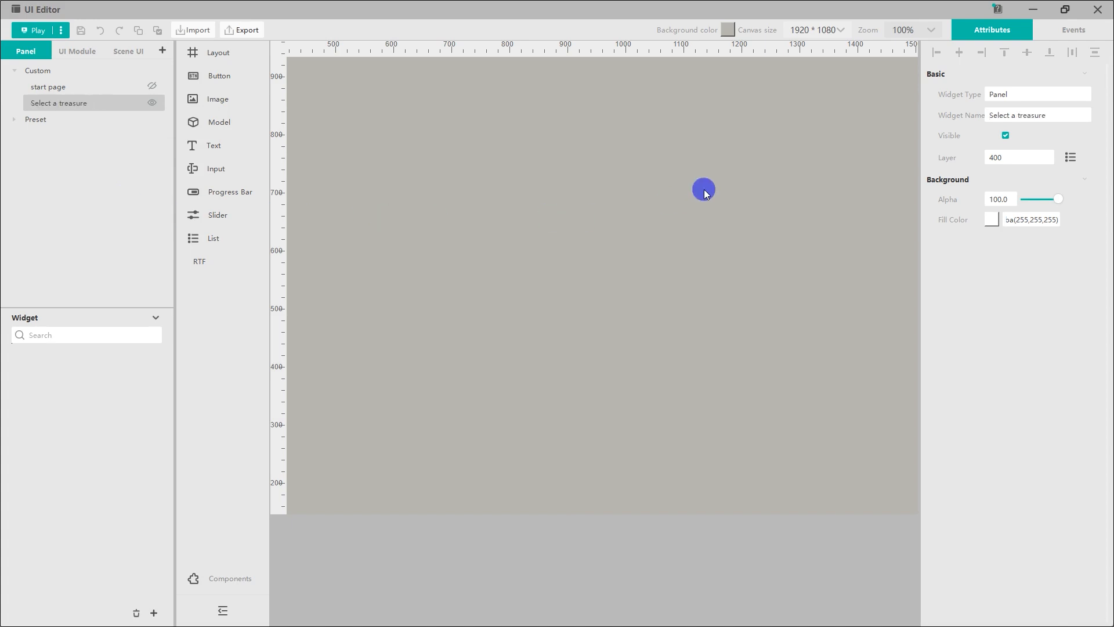
# Step: Add an image widget to the panel's canvas and set its background to the "Bulletin board 1" picture from the Popups presets
pyautogui.click(933, 32)
pyautogui.click(908, 87)
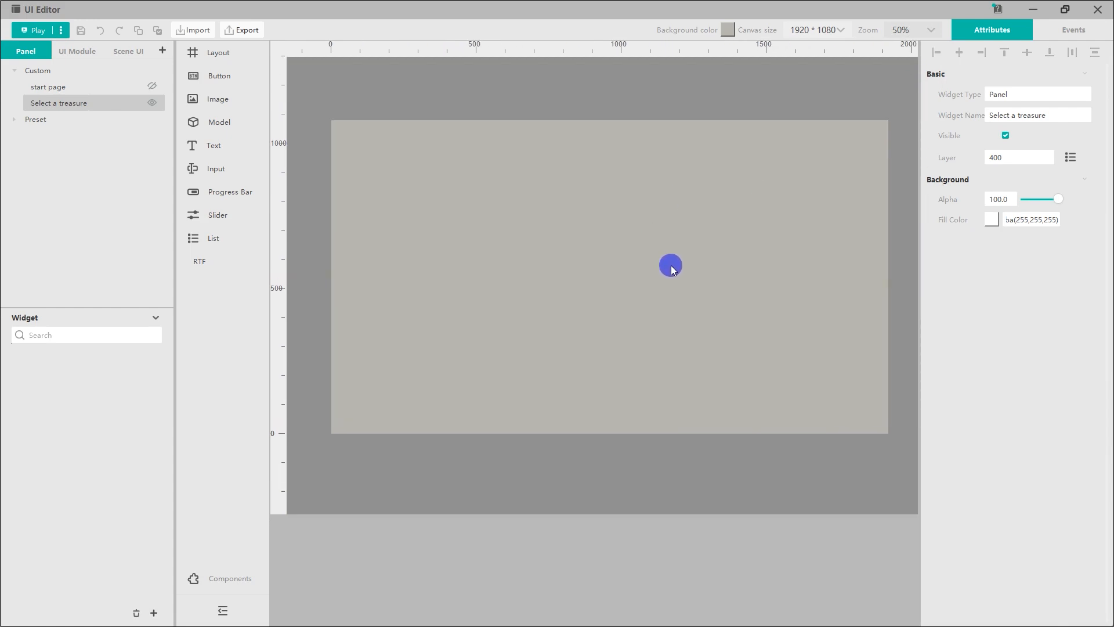
pyautogui.moveTo(248, 103); pyautogui.dragTo(608, 248)
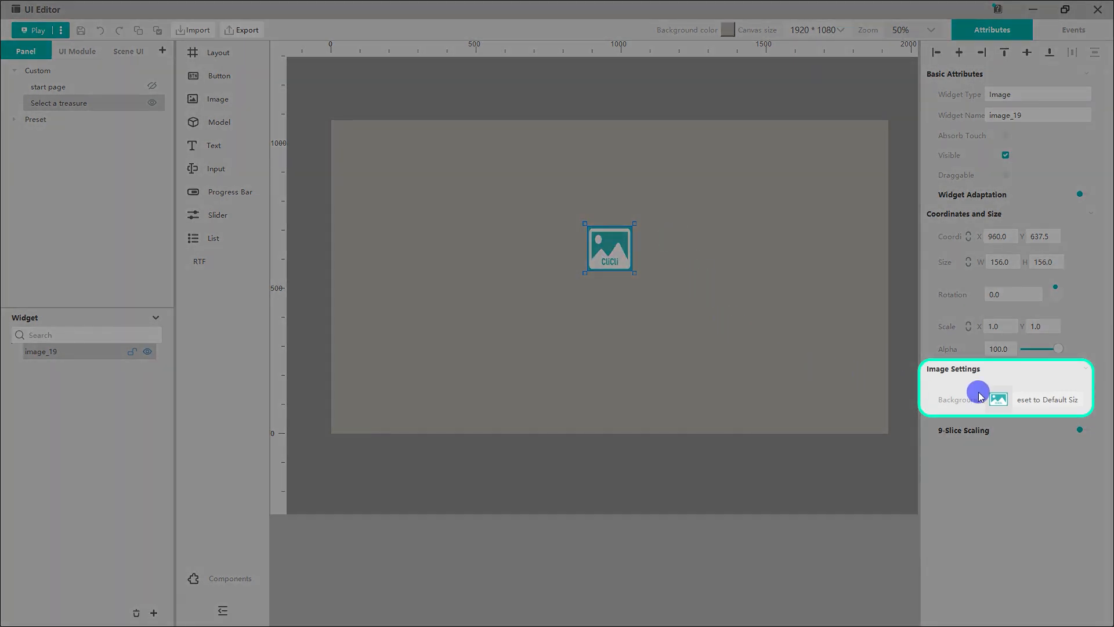
pyautogui.click(992, 400)
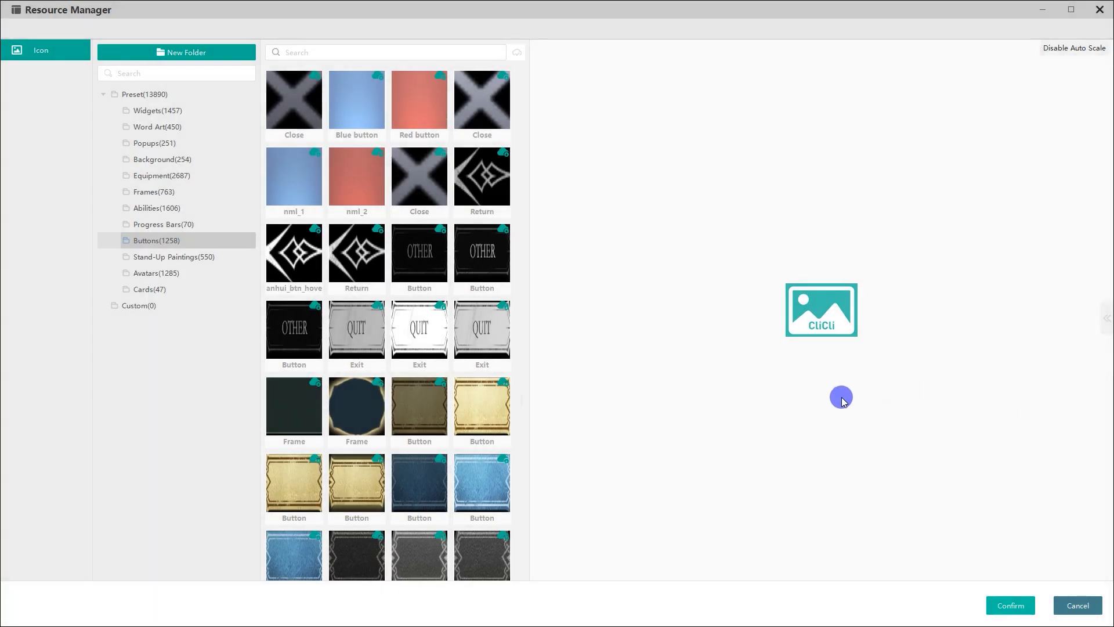
pyautogui.click(224, 144)
pyautogui.moveTo(522, 532); pyautogui.dragTo(517, 65)
pyautogui.click(294, 95)
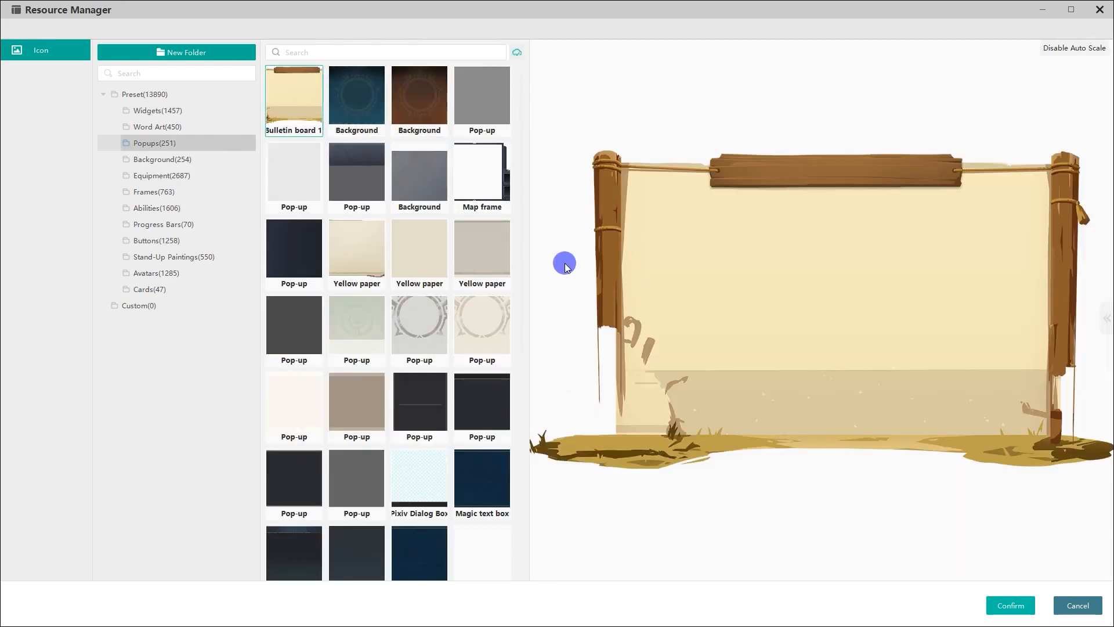
pyautogui.click(1010, 605)
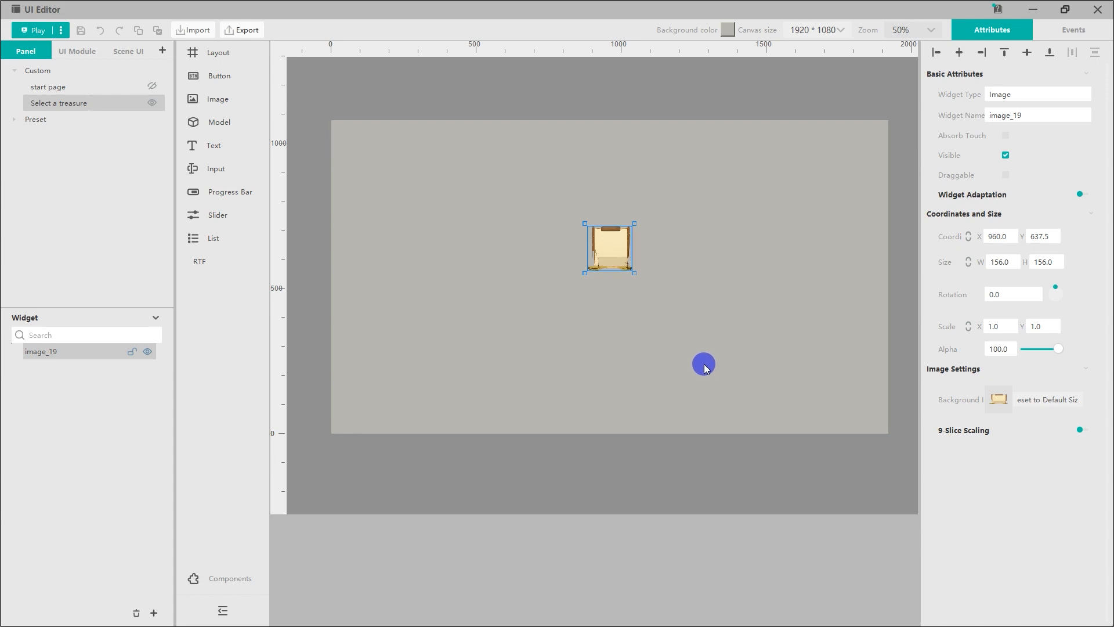
# Step: Enlarge and position the bulletin board image to cover most of the canvas, about 1836 by 1098 in size
pyautogui.moveTo(585, 273); pyautogui.dragTo(386, 410)
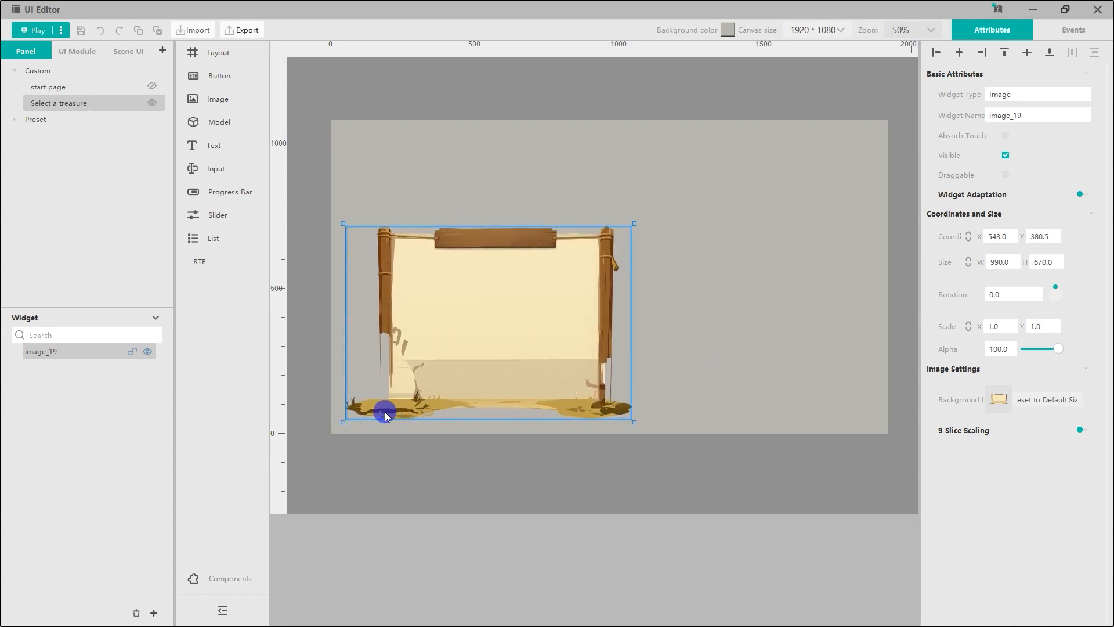
pyautogui.moveTo(634, 224); pyautogui.dragTo(855, 109)
pyautogui.moveTo(345, 423); pyautogui.dragTo(321, 448)
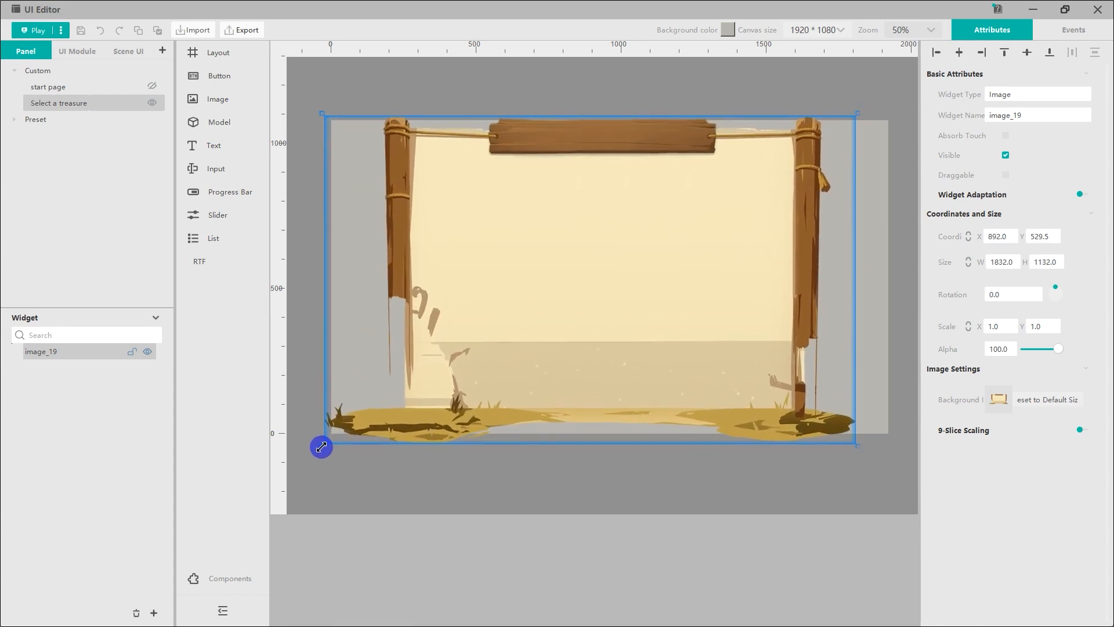
pyautogui.moveTo(853, 445); pyautogui.dragTo(855, 434)
pyautogui.moveTo(736, 338); pyautogui.dragTo(738, 343)
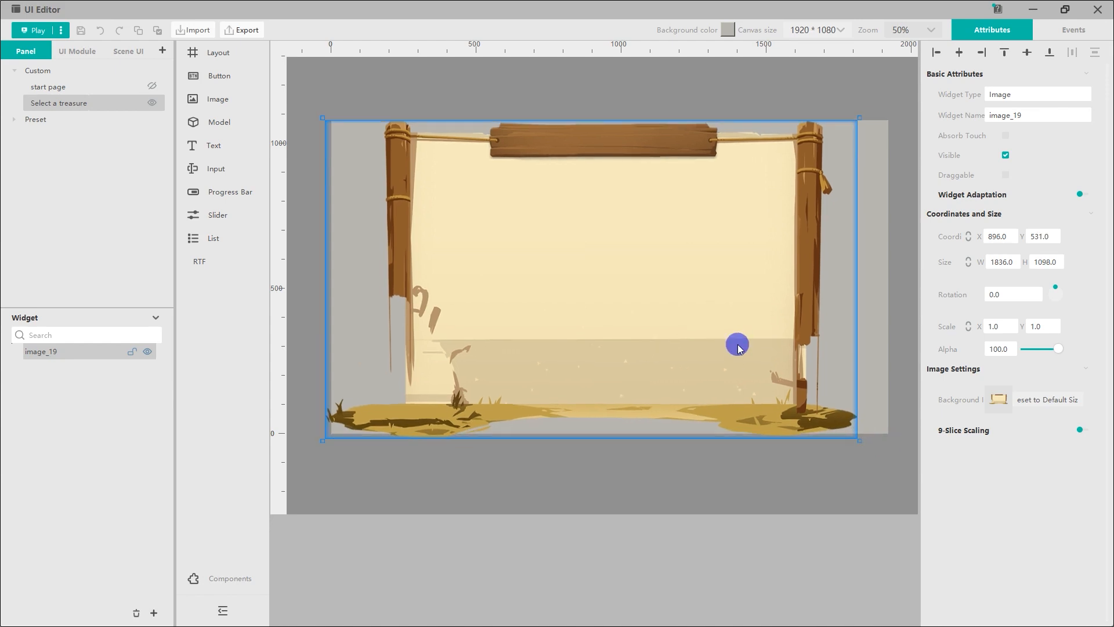
pyautogui.click(783, 479)
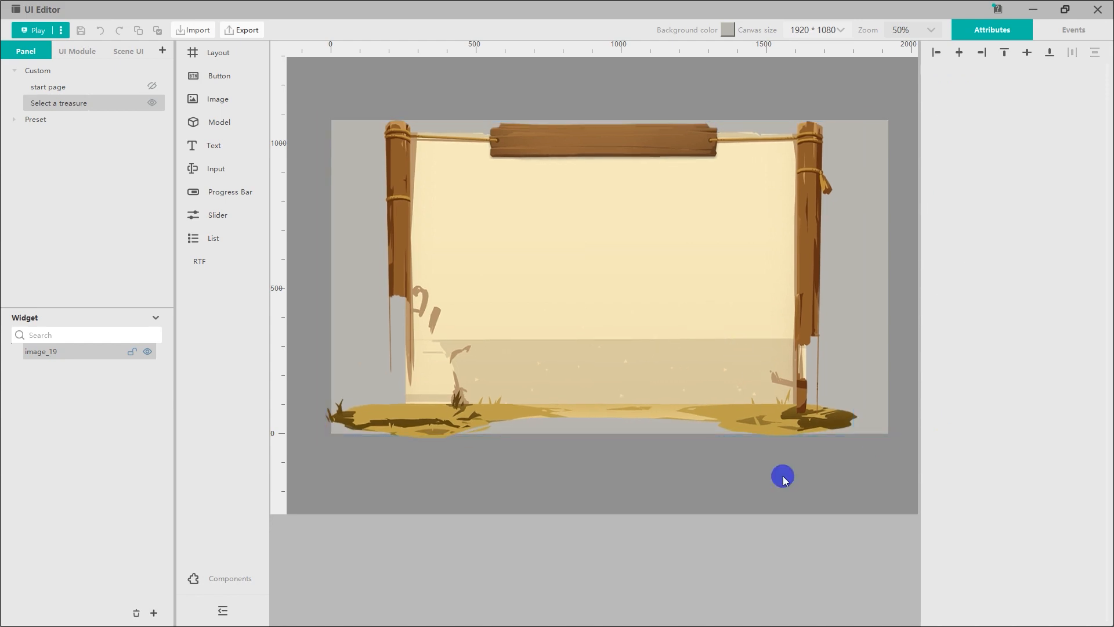
# Step: Set the bulletin board image's width to 1840 with its width and height linked
pyautogui.click(739, 330)
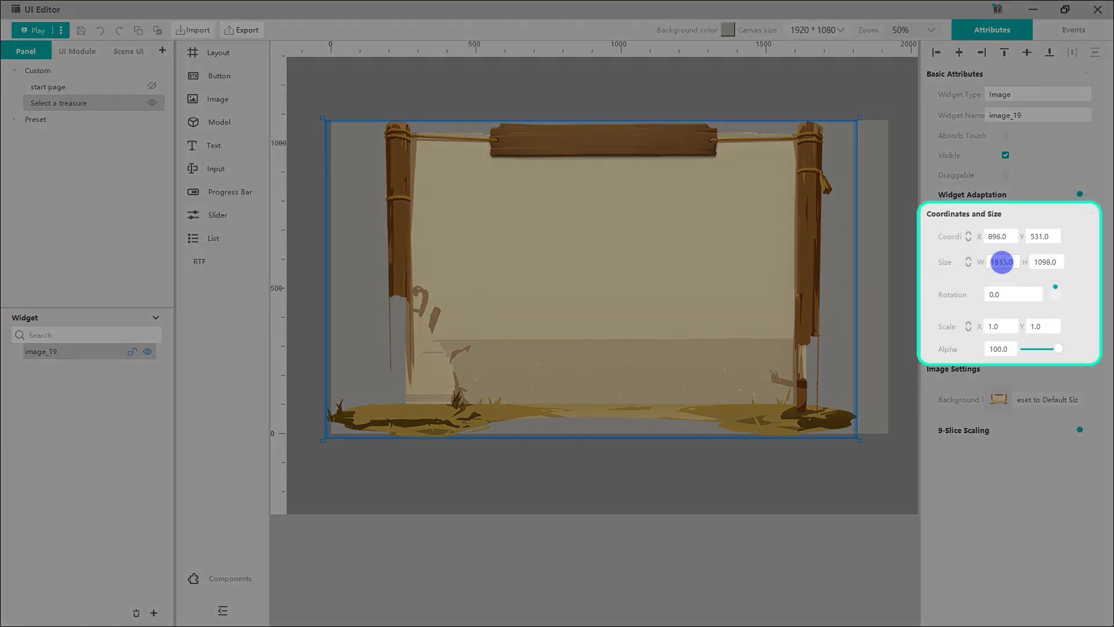
pyautogui.moveTo(1002, 261)
pyautogui.mouseDown()
pyautogui.moveTo(970, 264)
pyautogui.moveTo(1000, 274)
pyautogui.moveTo(1038, 261)
pyautogui.moveTo(1005, 262)
pyautogui.mouseUp()
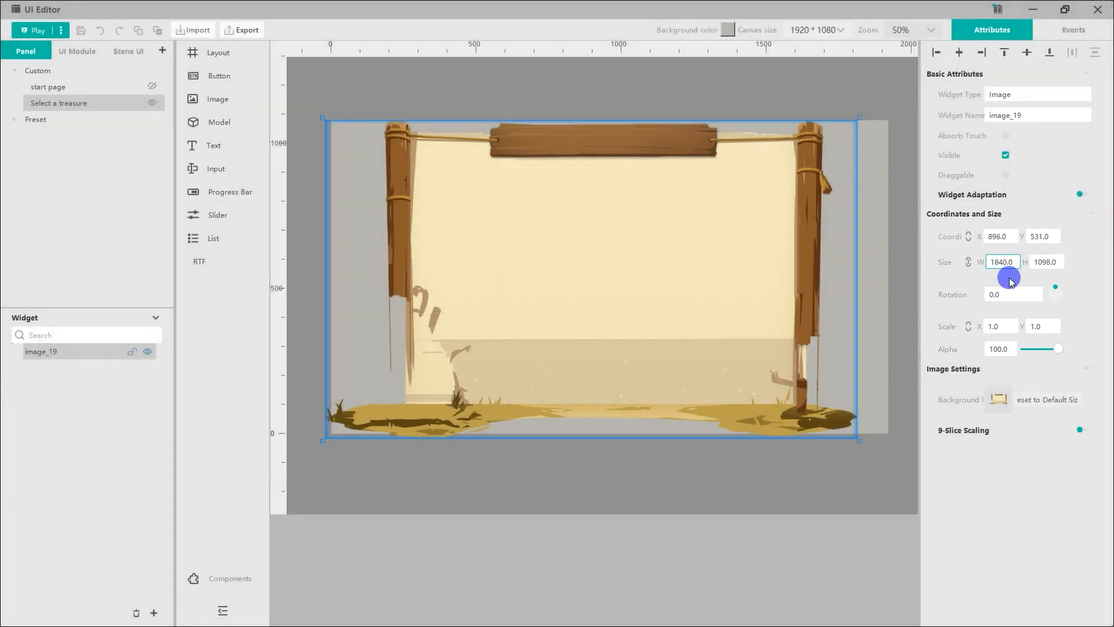
pyautogui.moveTo(1010, 280); pyautogui.dragTo(1010, 280)
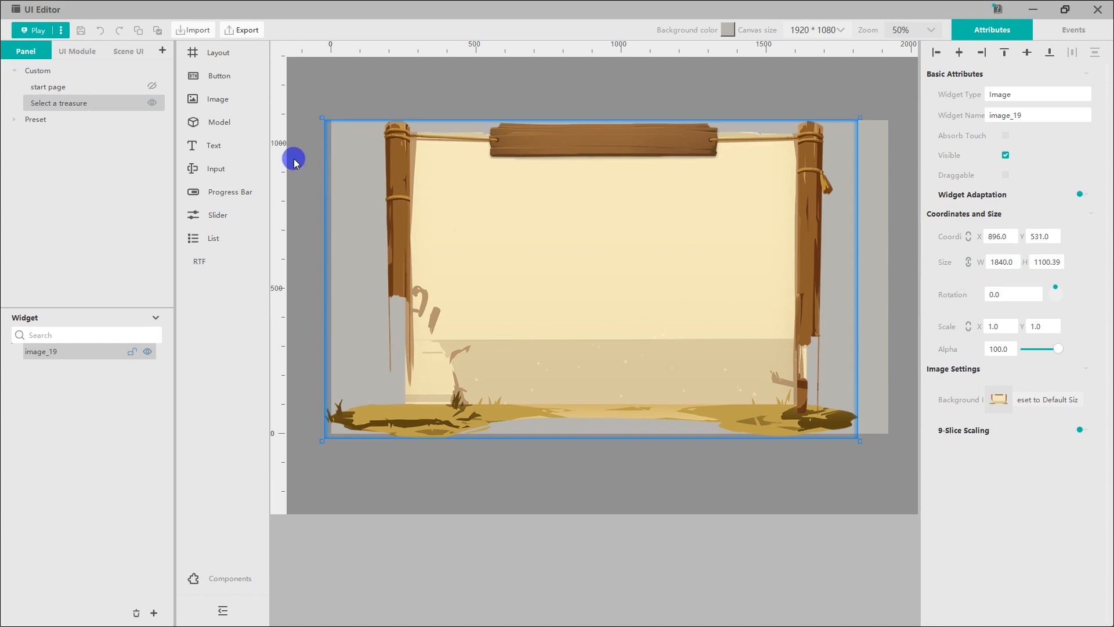
# Step: Add a text label on the board's wooden sign and stretch it to the sign's size, about 764 by 110
pyautogui.click(240, 149)
pyautogui.moveTo(240, 148); pyautogui.dragTo(567, 142)
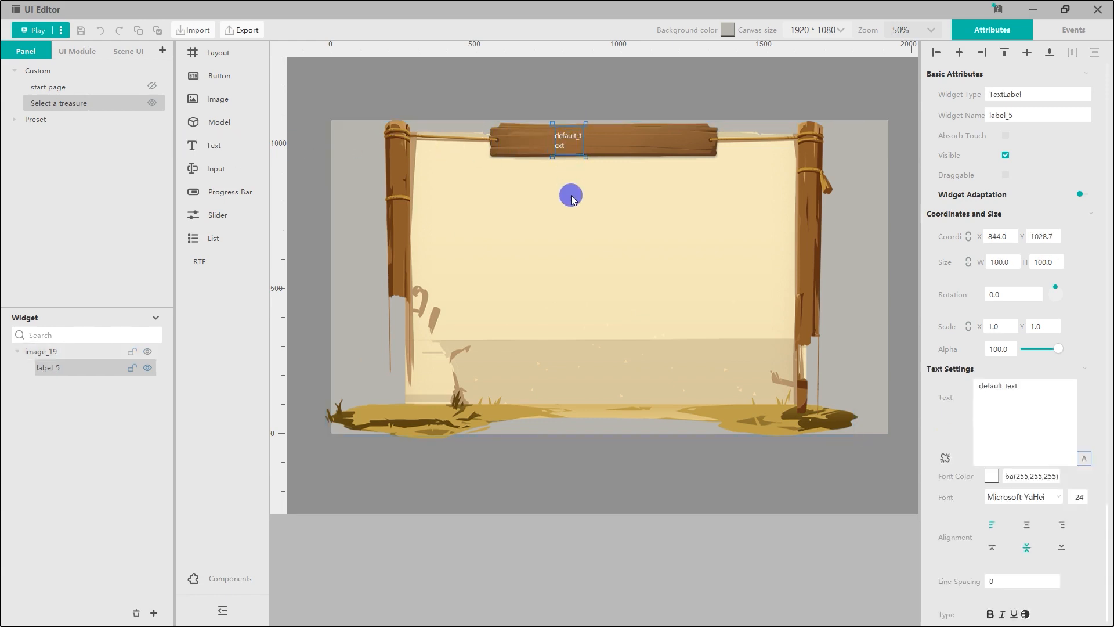
pyautogui.moveTo(585, 156); pyautogui.dragTo(716, 159)
pyautogui.moveTo(553, 161); pyautogui.dragTo(491, 161)
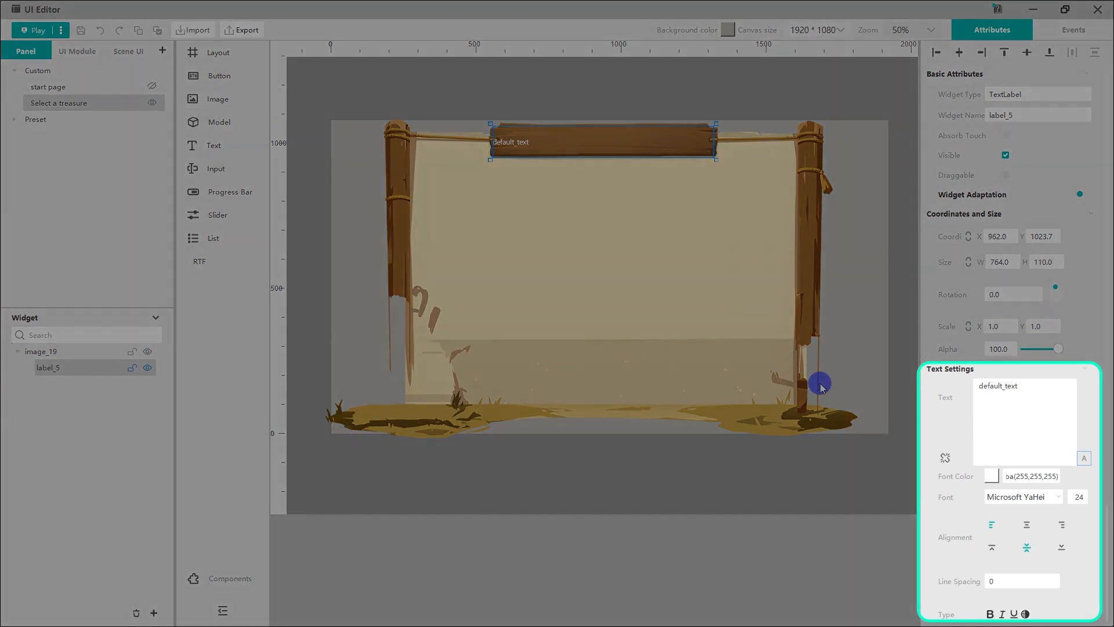
# Step: Replace the label's text with "Please choose a treasure you like!" and enable its "A" text option
pyautogui.moveTo(1027, 388); pyautogui.dragTo(984, 390)
pyautogui.write('Please choose a treasure you like!')
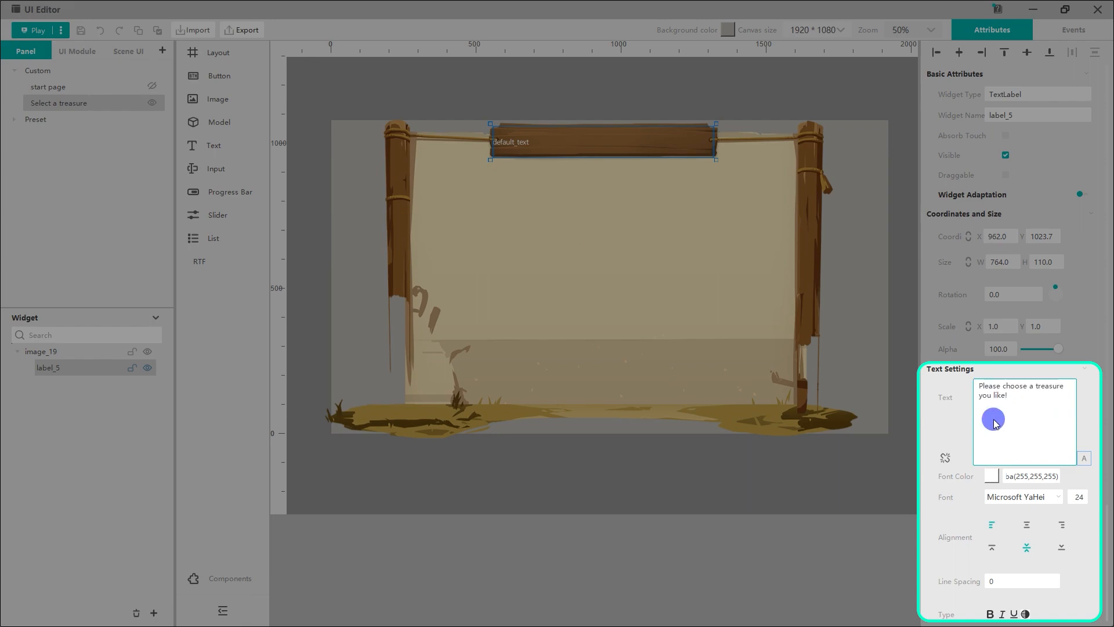
pyautogui.click(1084, 457)
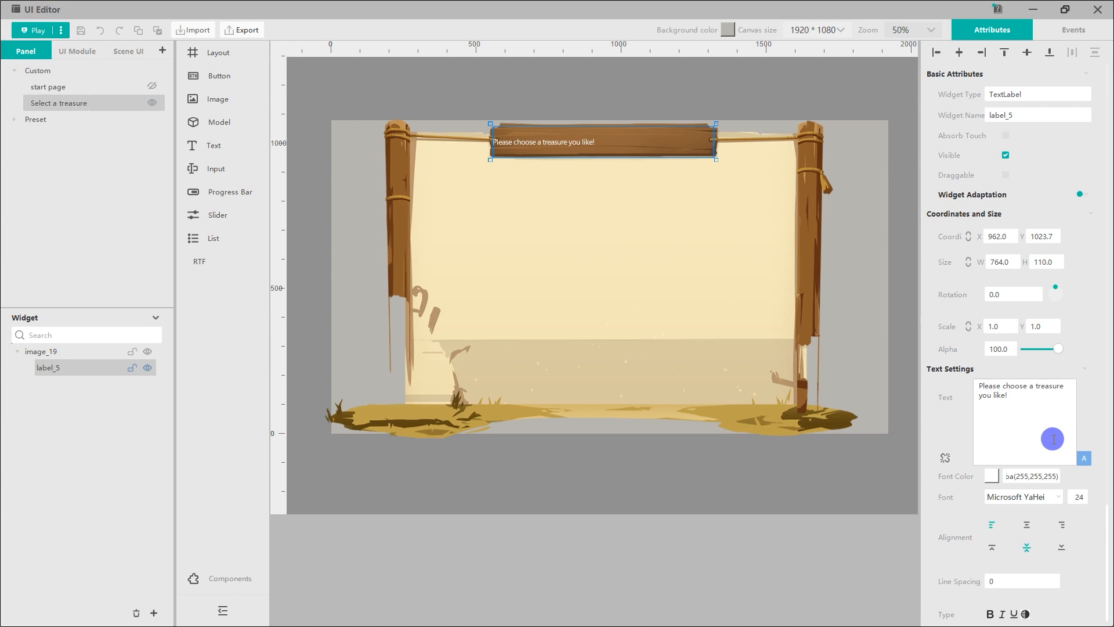
# Step: Set the label's font colour to the board's cream tone, #f7eabe, by sampling it from the canvas
pyautogui.click(991, 476)
pyautogui.click(511, 332)
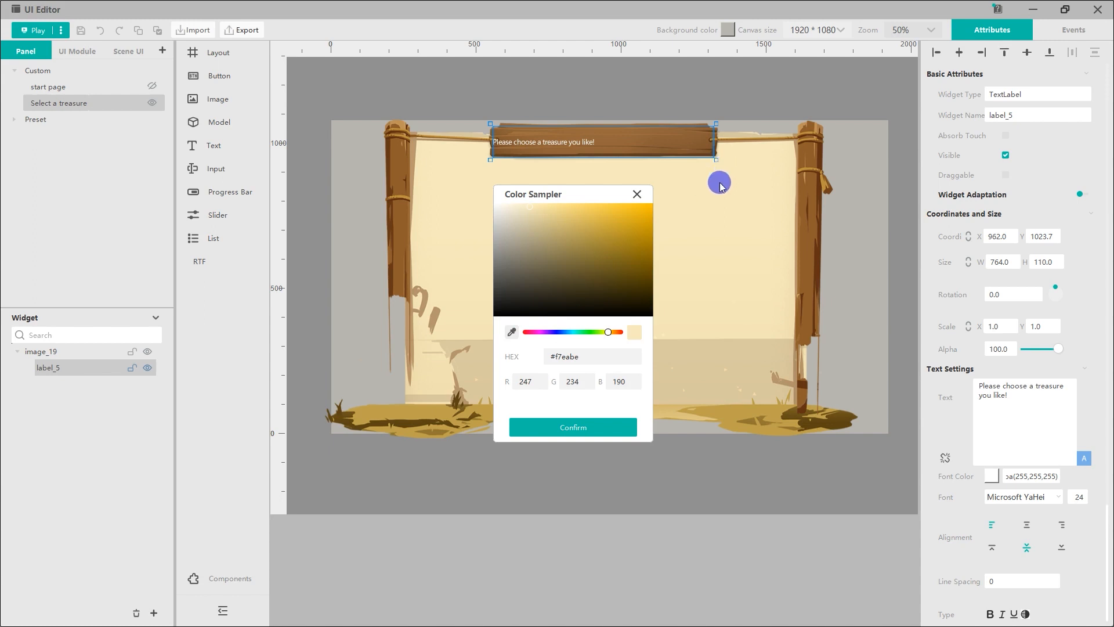
pyautogui.click(597, 429)
# Step: Set the label's font to DF Hei-W12 at size 46 and centre the text horizontally
pyautogui.click(1058, 497)
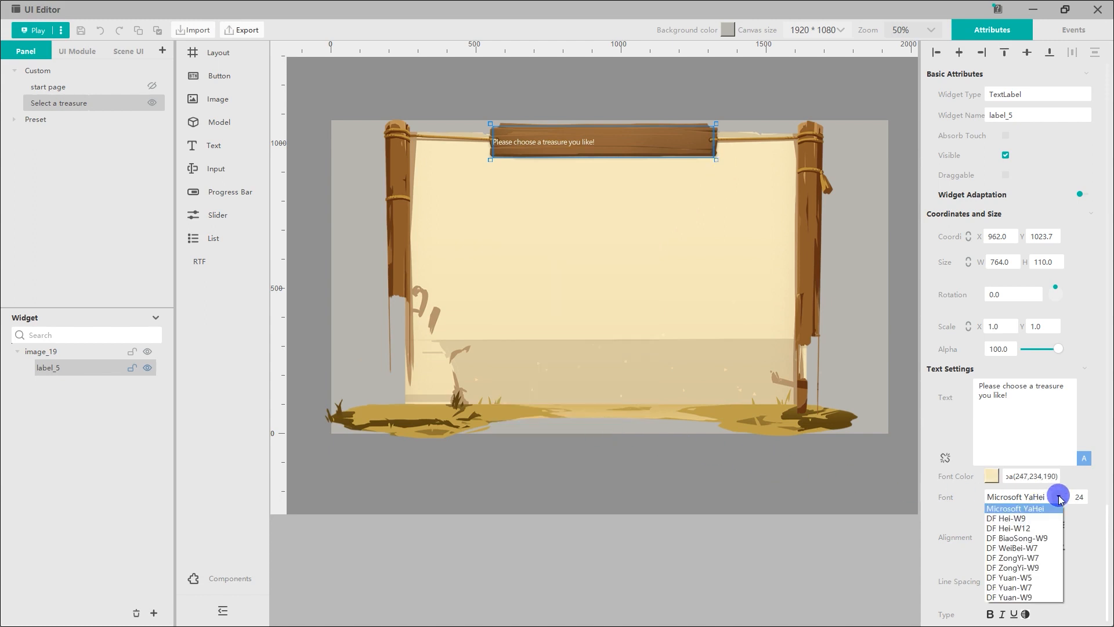
pyautogui.click(1009, 528)
pyautogui.doubleClick(1079, 496)
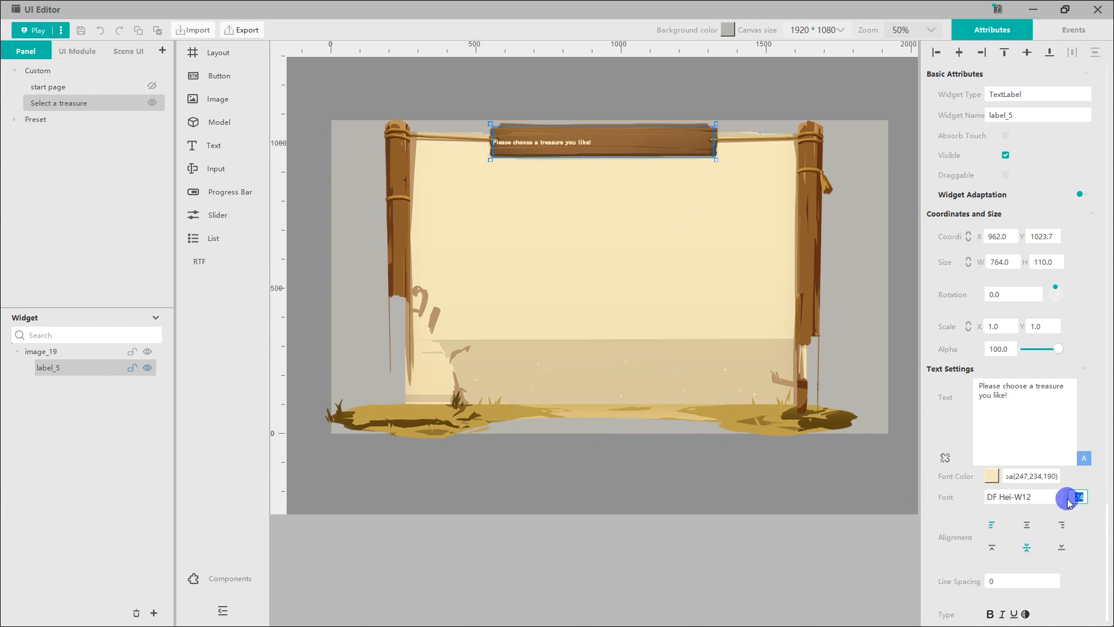
pyautogui.write('46')
pyautogui.click(1027, 524)
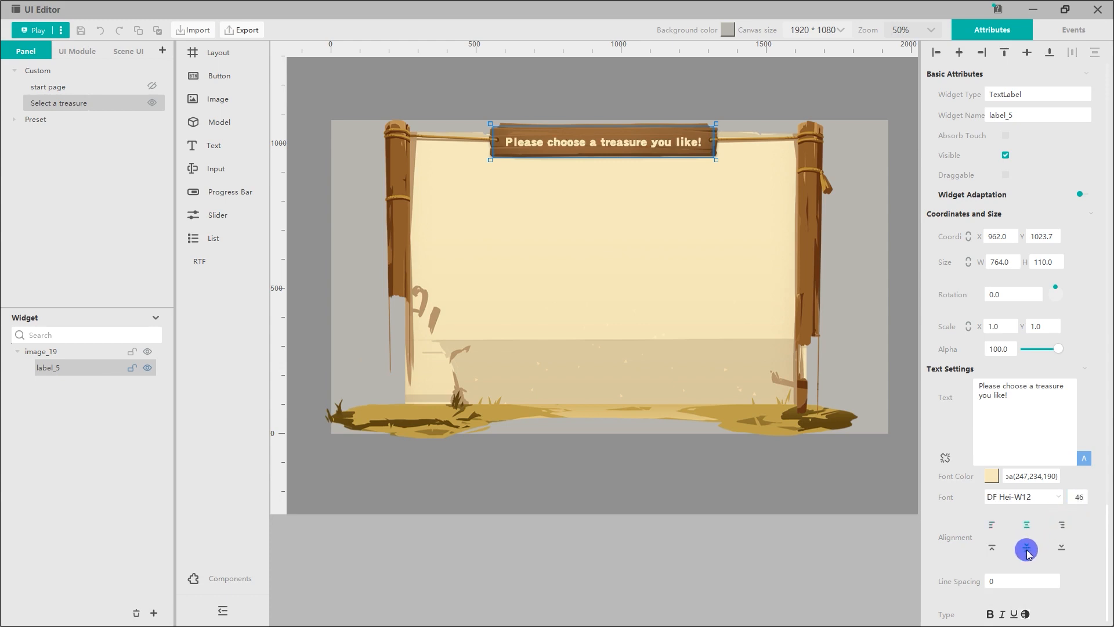
pyautogui.click(787, 490)
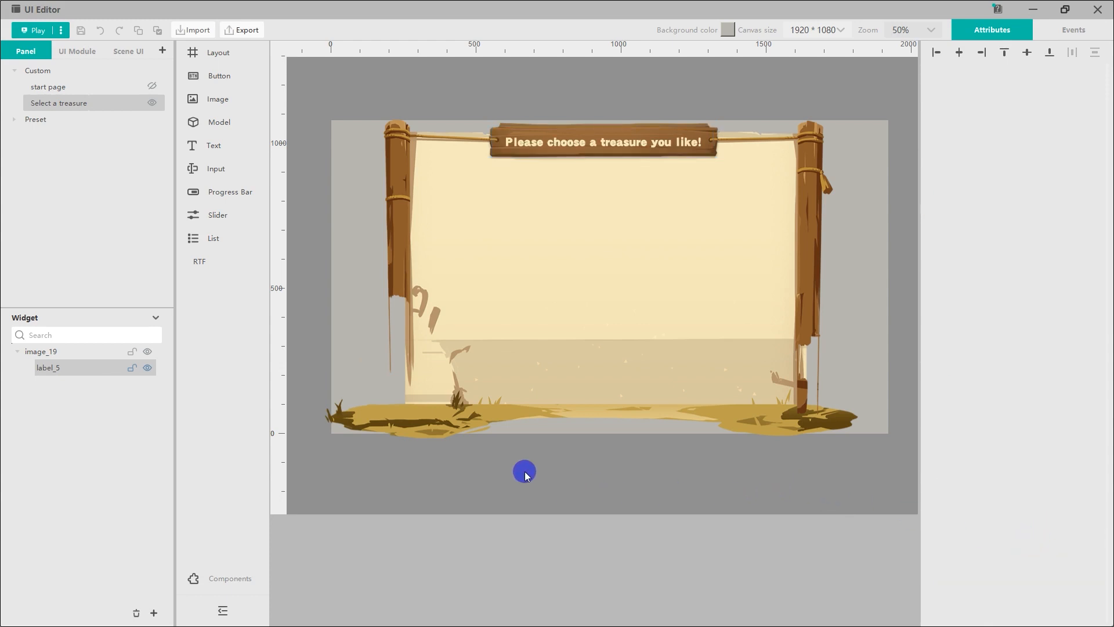
# Step: Rename the bulletin board image widget as "background image" and its text label as "title"
pyautogui.rightClick(93, 354)
pyautogui.click(129, 387)
pyautogui.write('background image')
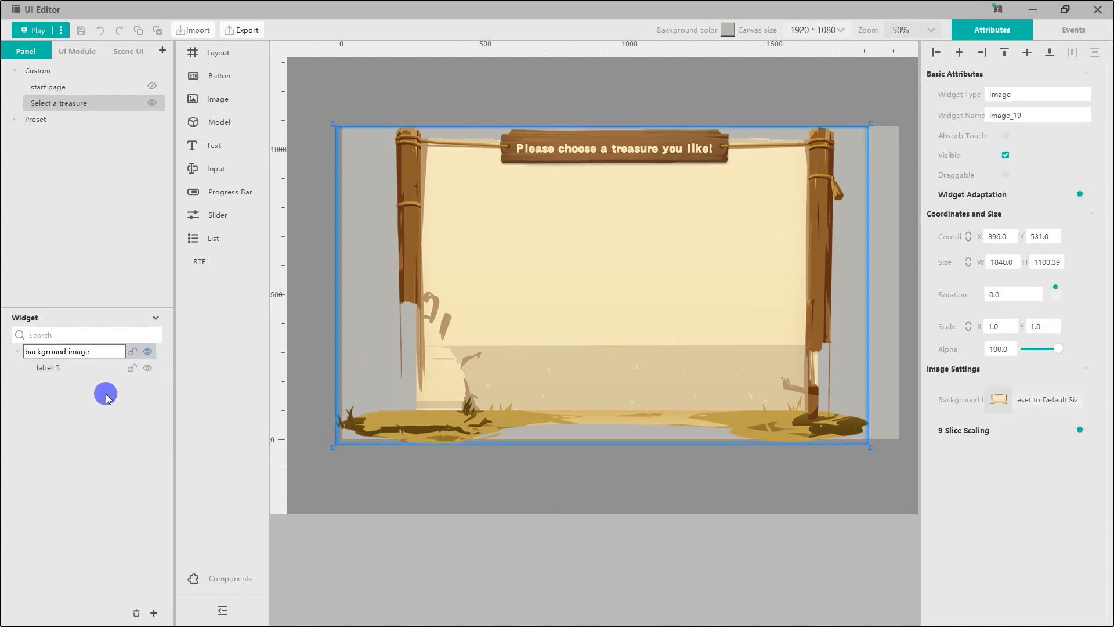
pyautogui.click(92, 368)
pyautogui.rightClick(92, 371)
pyautogui.click(111, 405)
pyautogui.write('title')
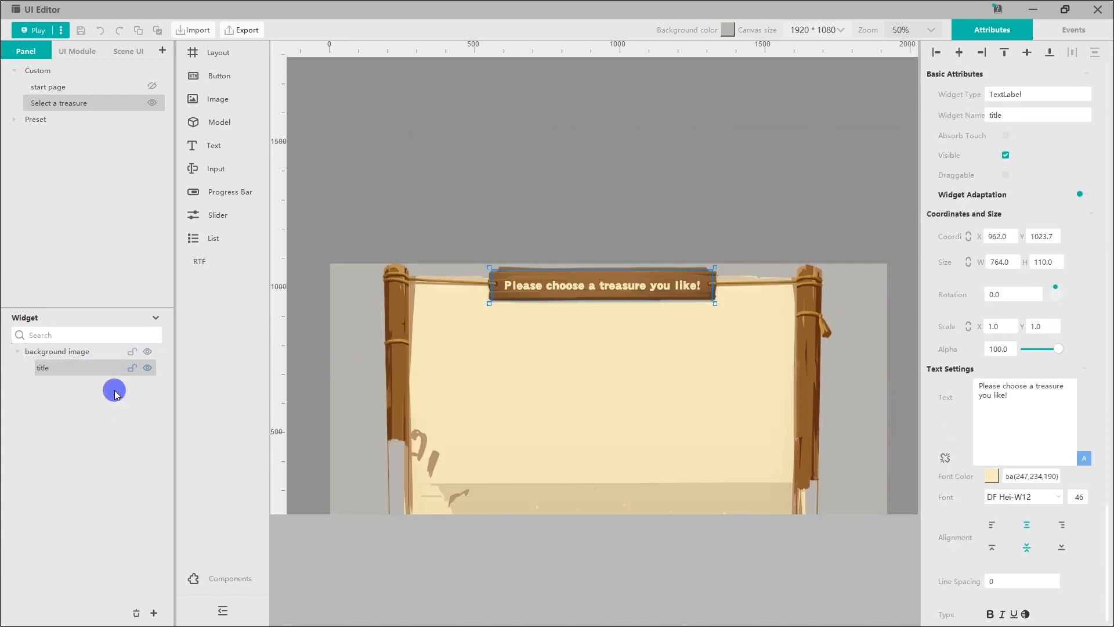
# Step: Add an image widget on the upper-left part of the board and give it the "clanflag blue" picture from the preset Widgets folder
pyautogui.press('Return')
pyautogui.scroll(-2, 334, 348)
pyautogui.scroll(-1, 336, 293)
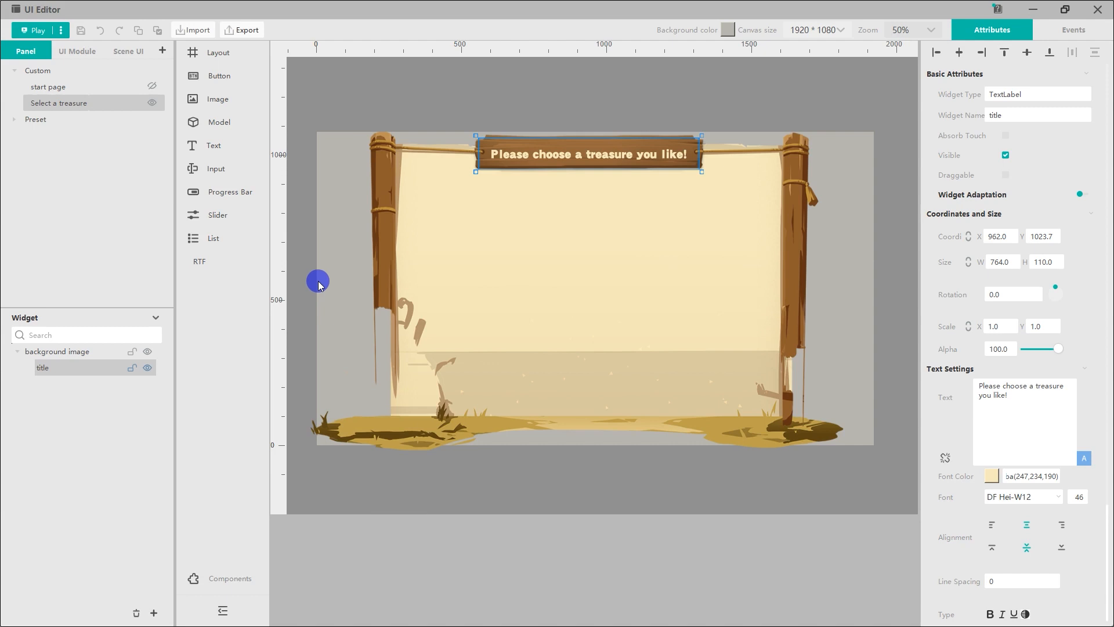
pyautogui.moveTo(218, 99); pyautogui.dragTo(476, 264)
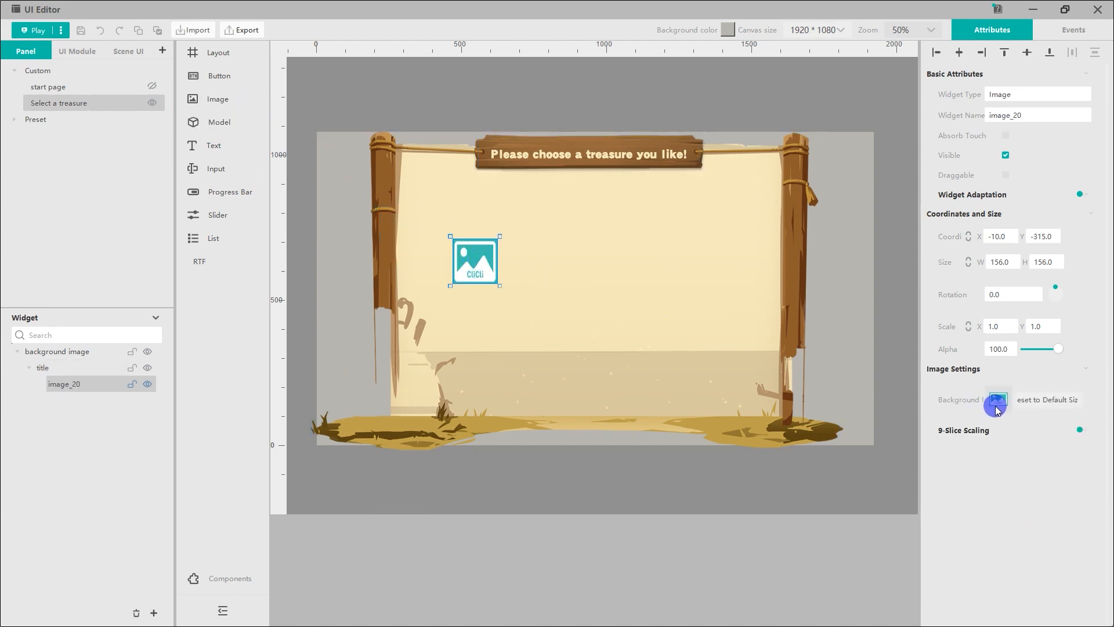
pyautogui.click(997, 401)
pyautogui.click(157, 111)
pyautogui.scroll(-1, 522, 514)
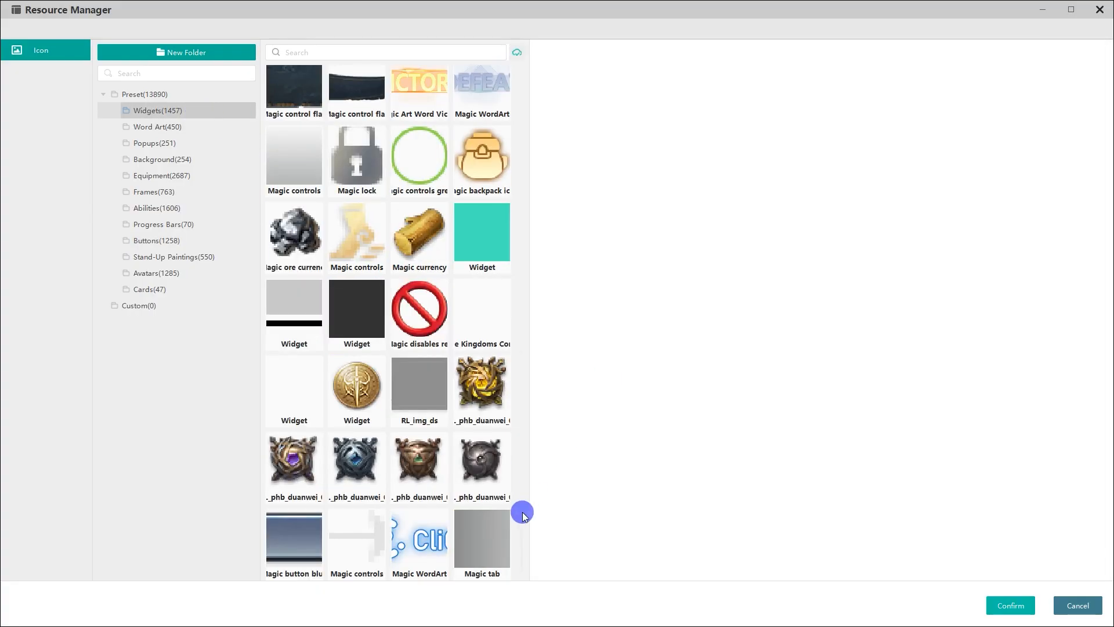
pyautogui.moveTo(522, 515); pyautogui.dragTo(520, 173)
pyautogui.scroll(5, 519, 173)
pyautogui.click(441, 108)
pyautogui.click(1010, 606)
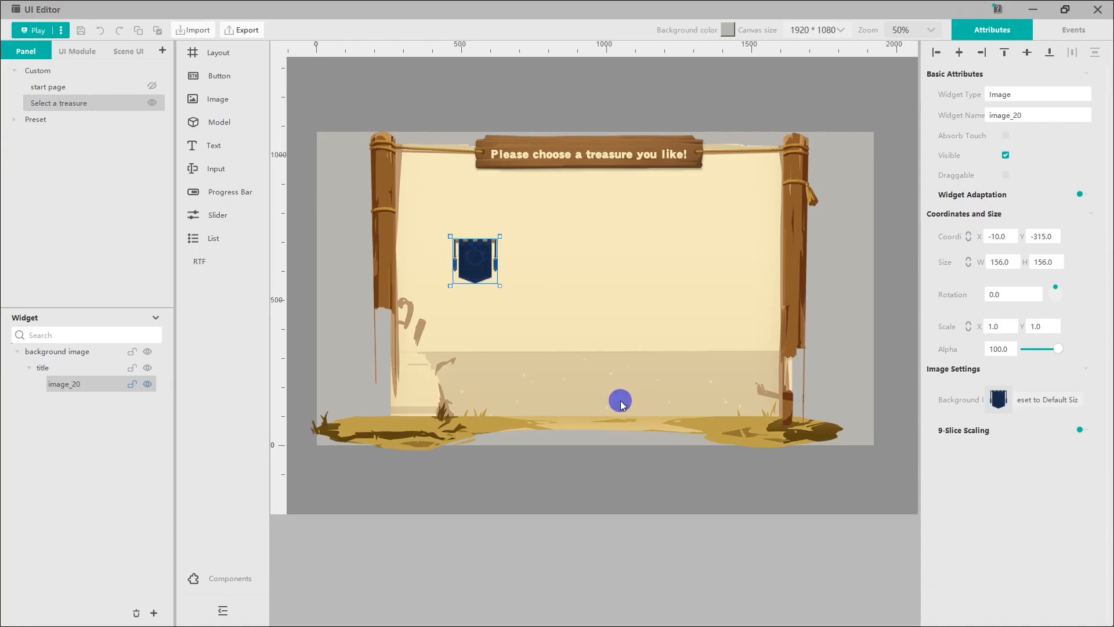
# Step: Enlarge the blue banner to about 382 × 428 and rename its widget as "button1"
pyautogui.doubleClick(498, 287)
pyautogui.moveTo(544, 331); pyautogui.dragTo(512, 299)
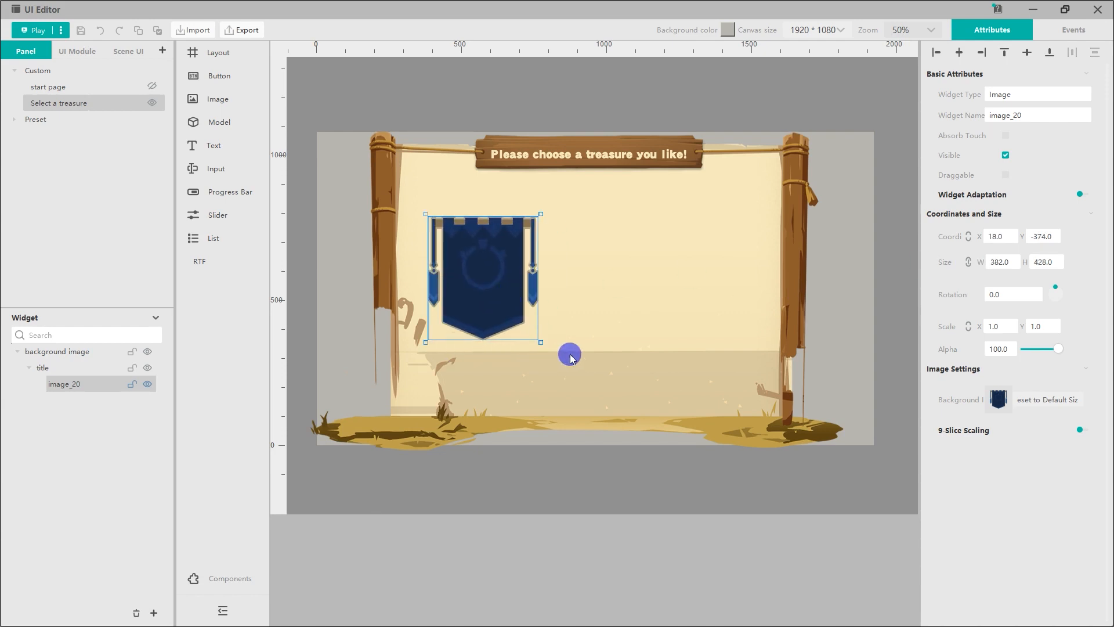
pyautogui.rightClick(96, 387)
pyautogui.click(107, 419)
pyautogui.write('button1')
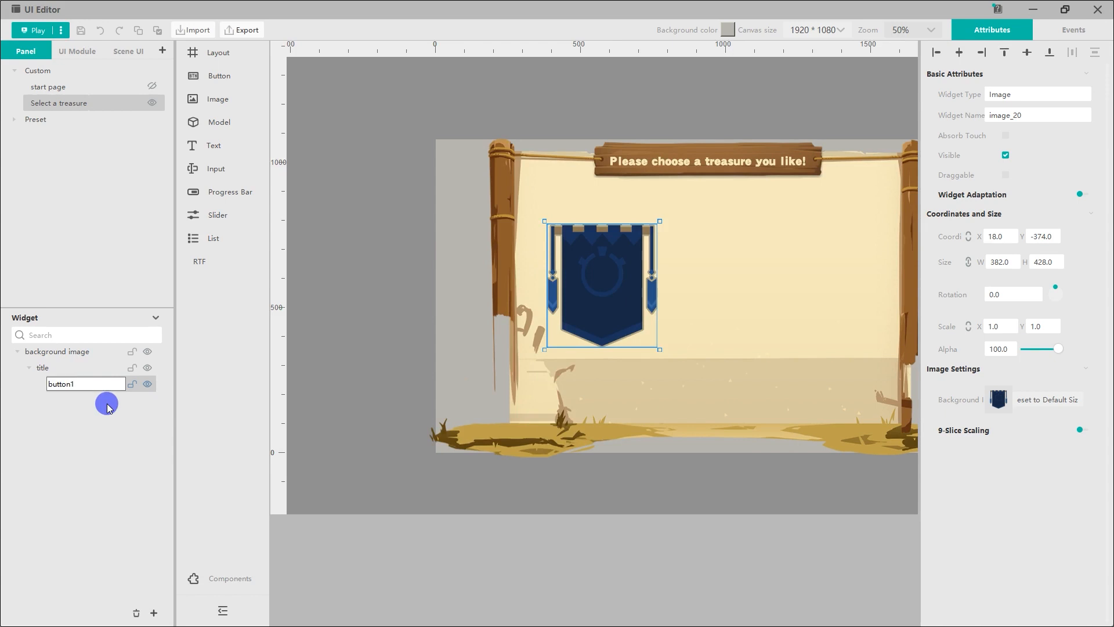
pyautogui.press('Return')
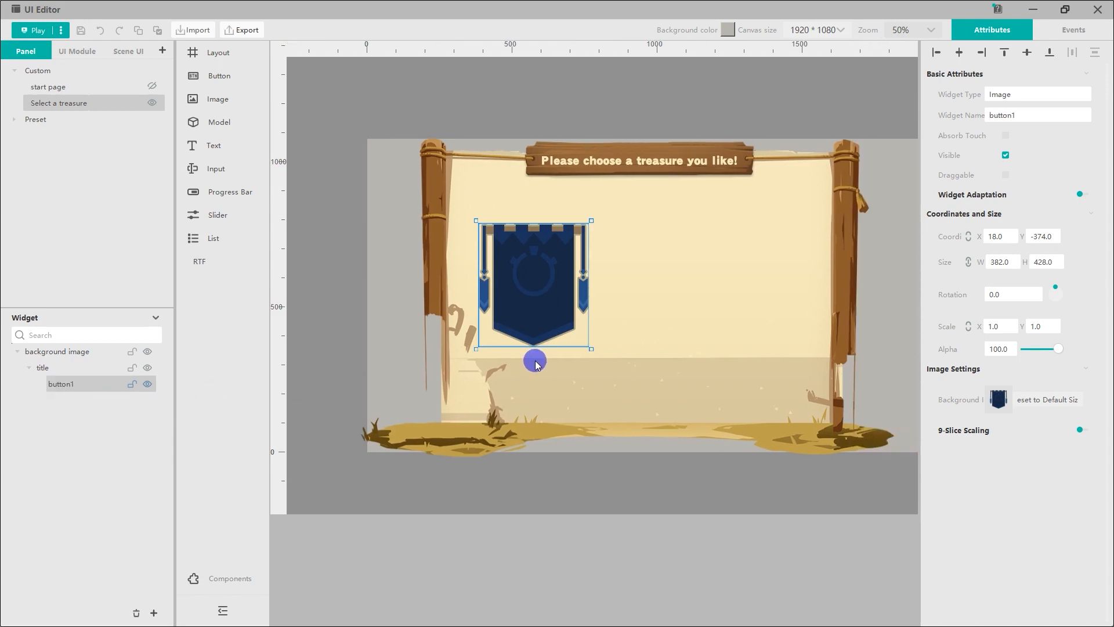
# Step: Add an image widget inside the blue banner and give it the orange and green ring picture from the preset Equipment folder
pyautogui.moveTo(192, 105); pyautogui.dragTo(499, 270)
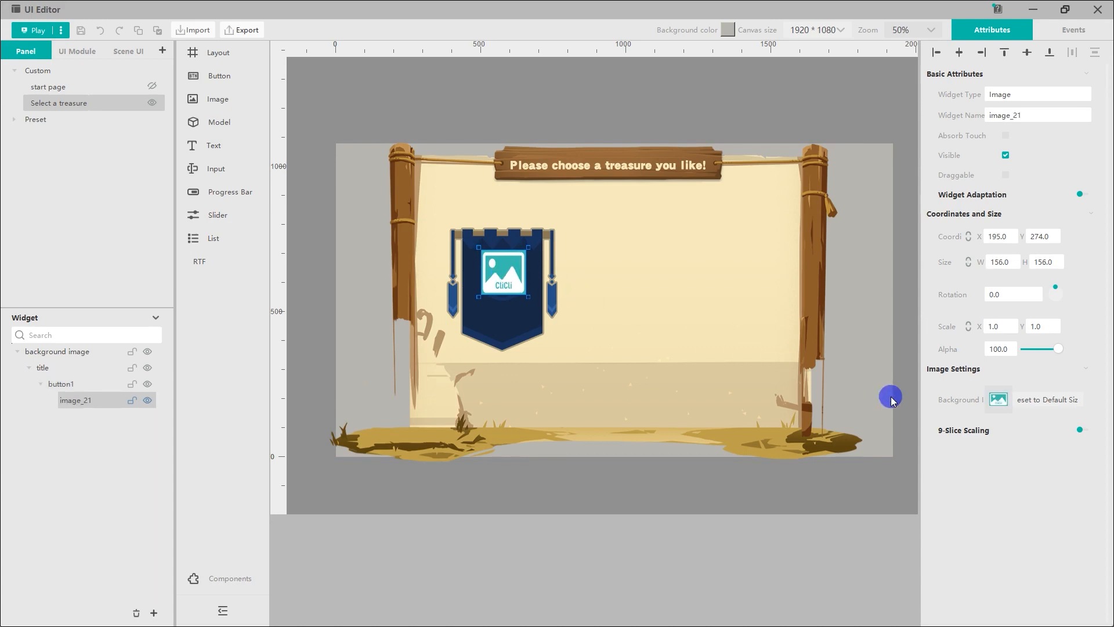
pyautogui.click(998, 399)
pyautogui.click(162, 175)
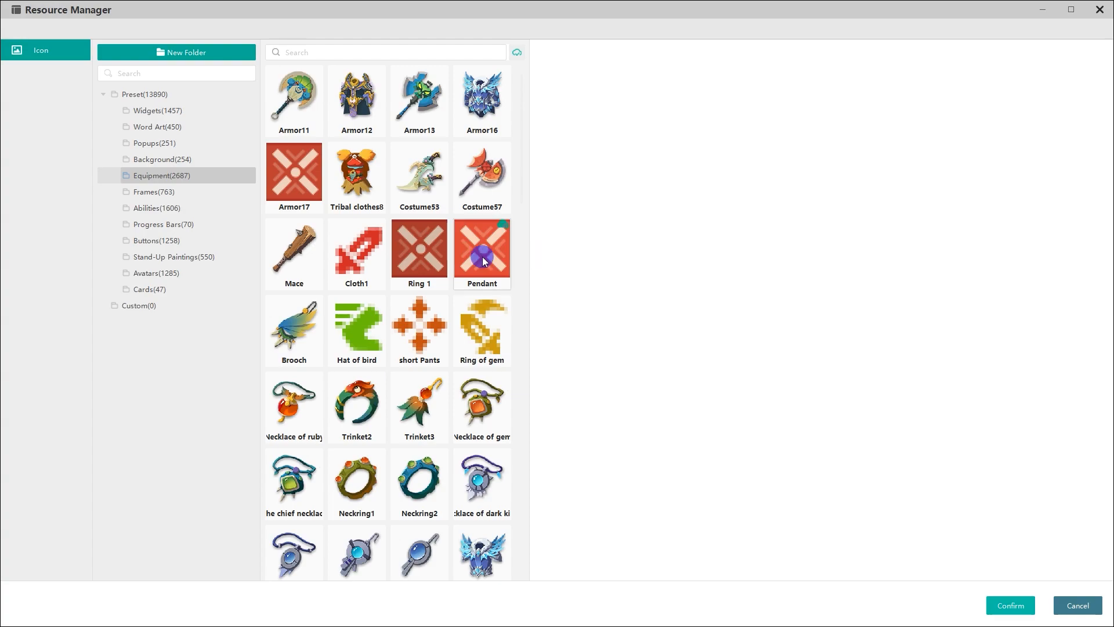
pyautogui.scroll(-2, 483, 258)
pyautogui.click(1010, 605)
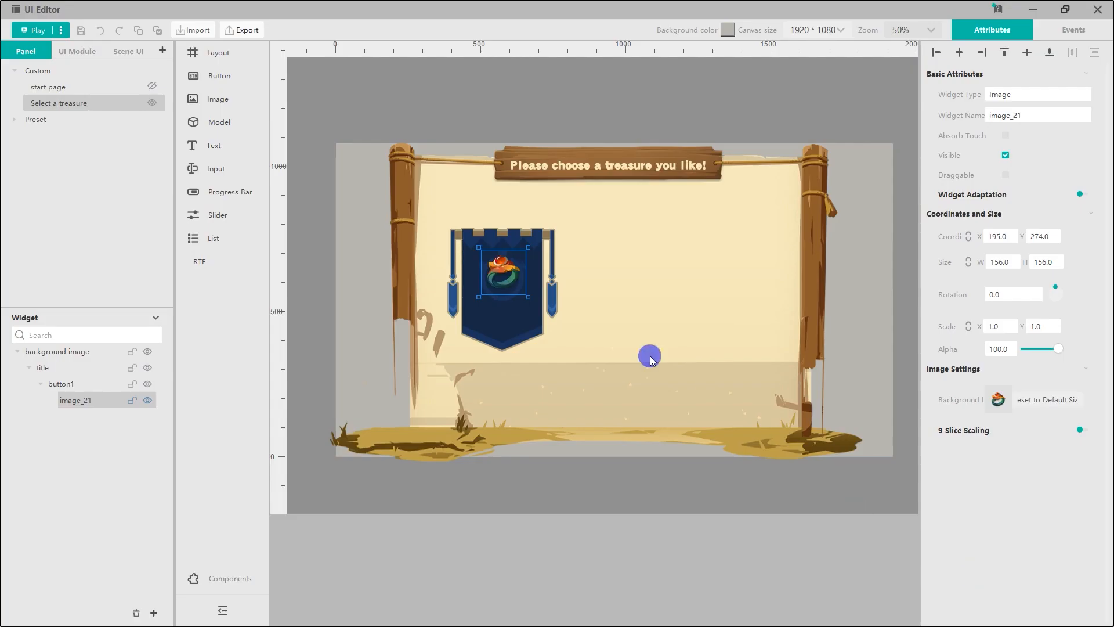
# Step: Enlarge the ring image to about 180 × 186 and rename its widget as "icon"
pyautogui.moveTo(505, 277); pyautogui.dragTo(504, 275)
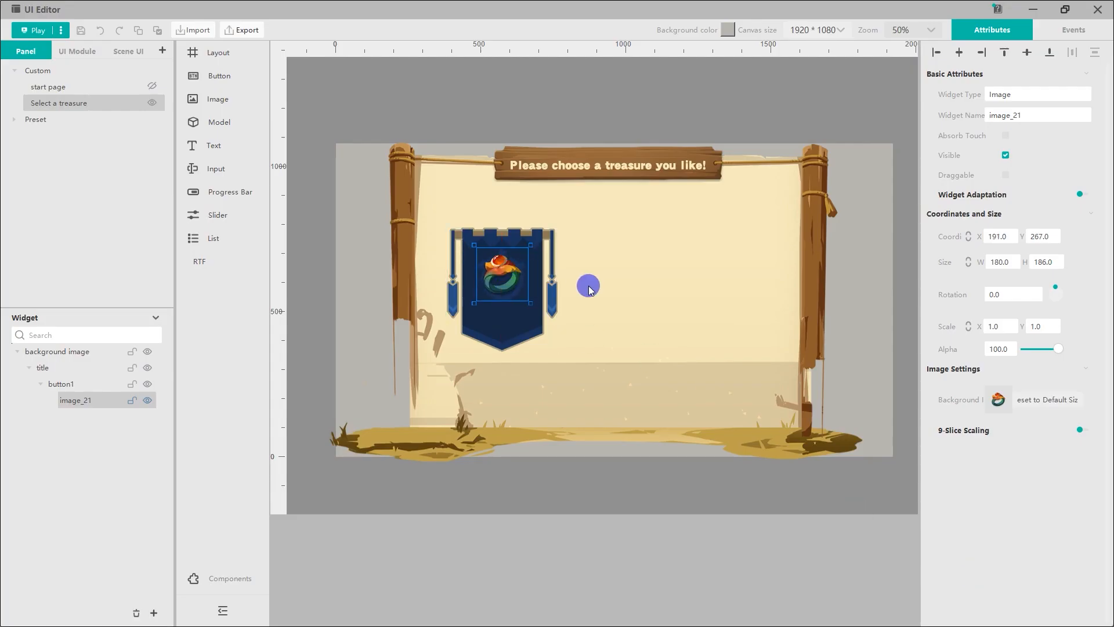
pyautogui.rightClick(95, 401)
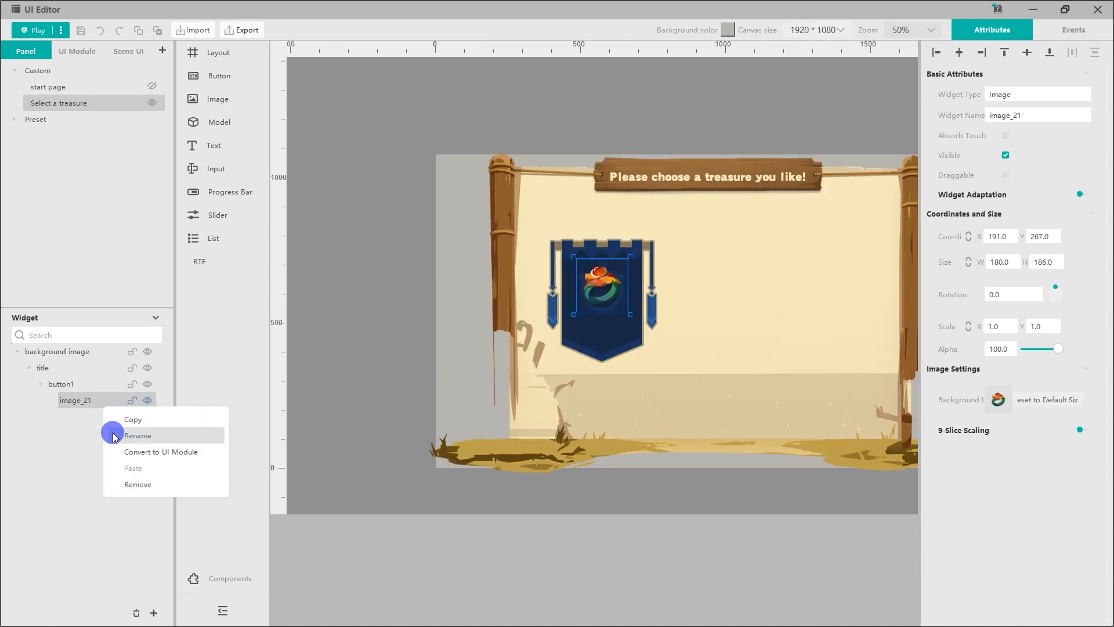
pyautogui.click(110, 431)
pyautogui.write('icon')
pyautogui.press('Return')
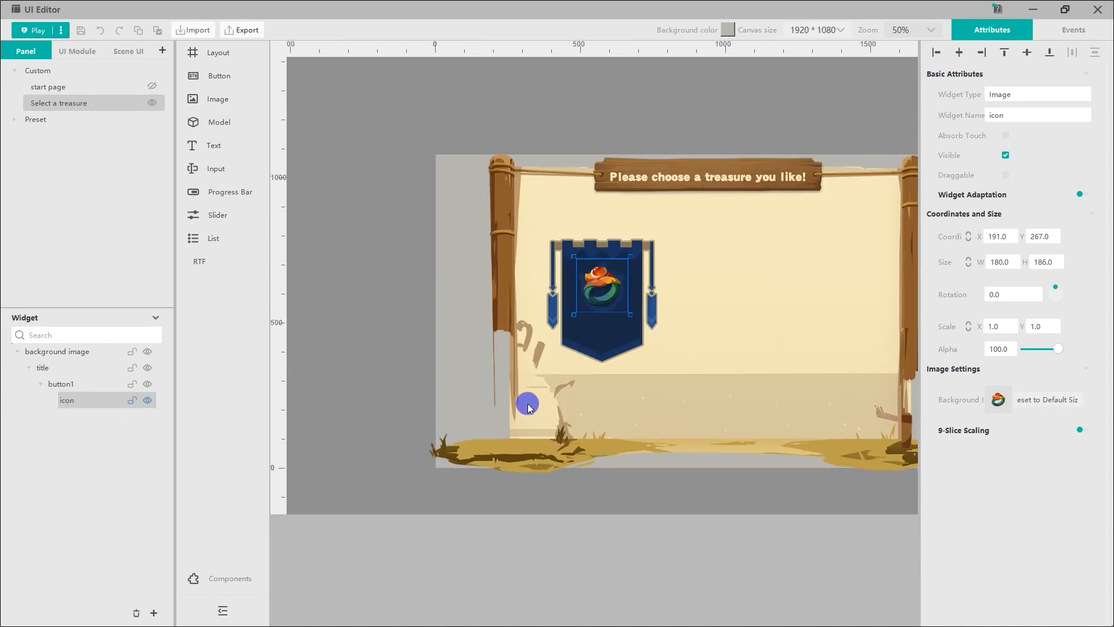
# Step: Add a text label below the ring with the text "Magic Ring" and enable its "A" text option
pyautogui.moveTo(527, 403); pyautogui.dragTo(479, 375, button='middle')
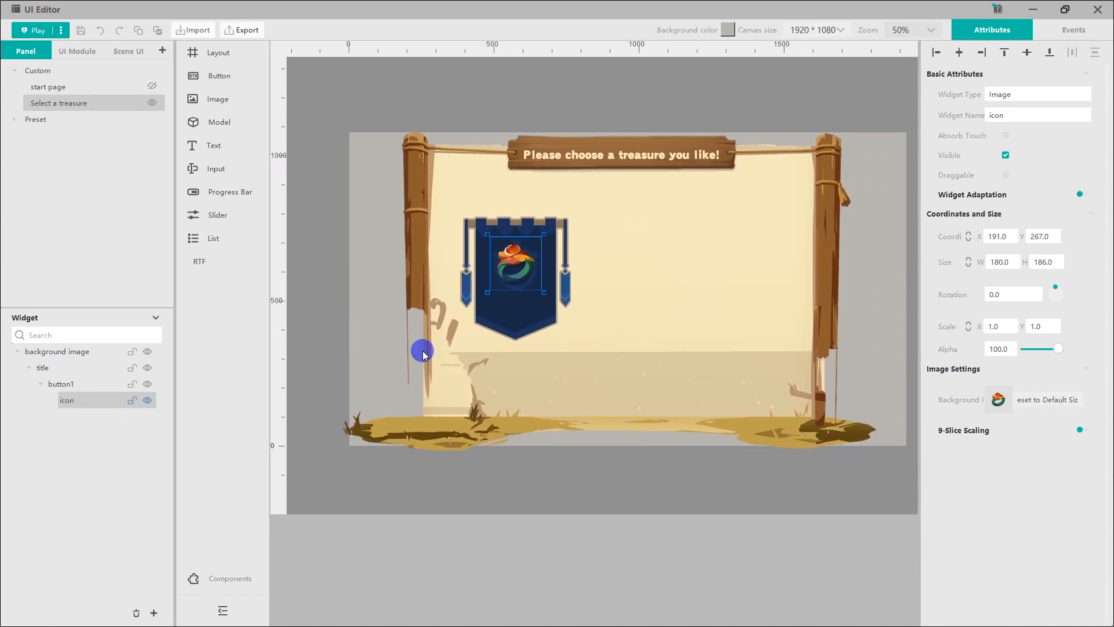
pyautogui.moveTo(209, 146); pyautogui.dragTo(518, 311)
pyautogui.doubleClick(982, 411)
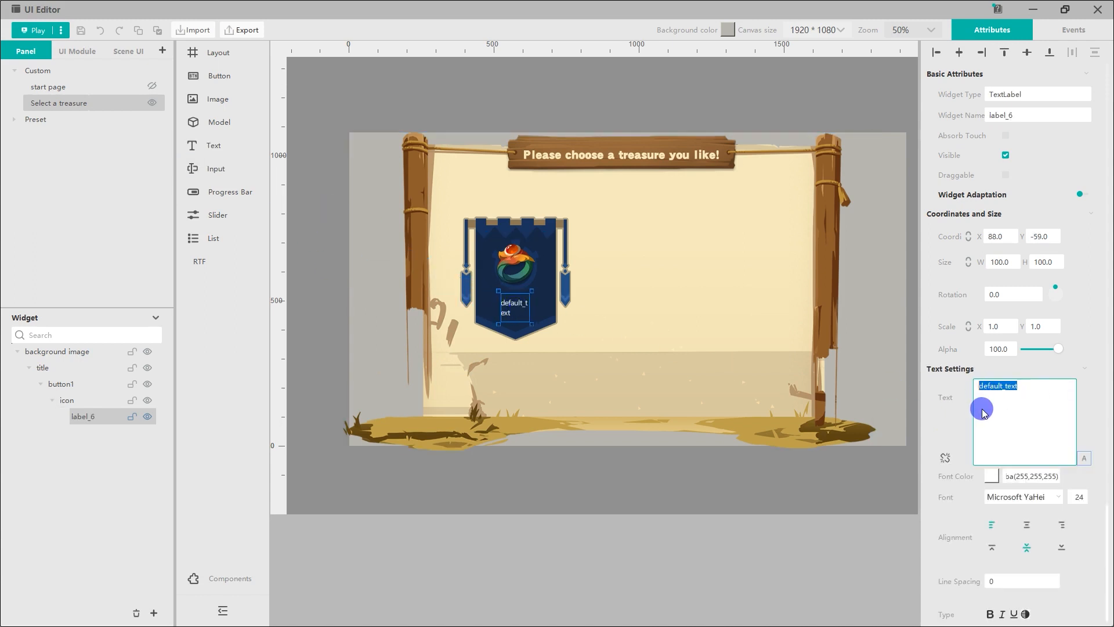
pyautogui.click(1082, 457)
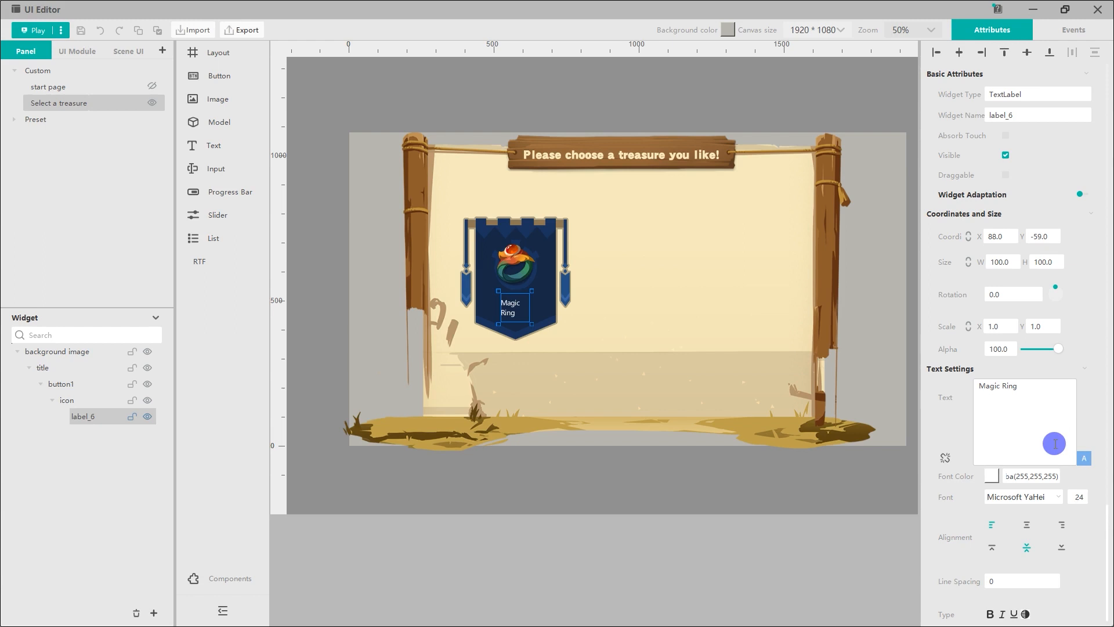
# Step: Set the "Magic Ring" label's font to DF Hei-W9 at size 32 and centre the text horizontally
pyautogui.click(1058, 498)
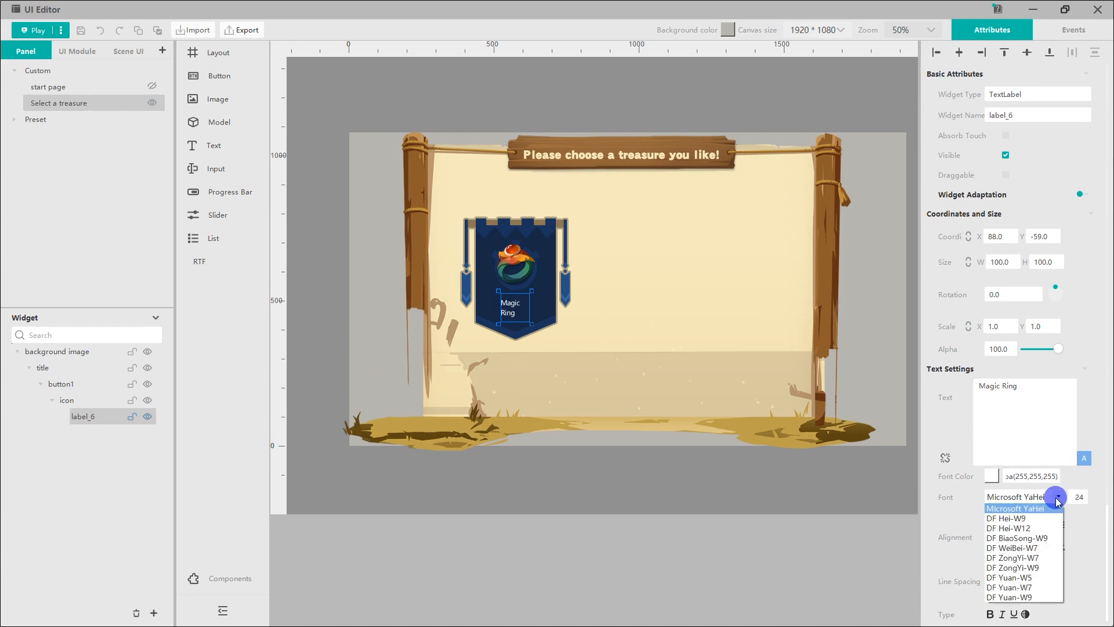
pyautogui.click(1047, 518)
pyautogui.doubleClick(1073, 497)
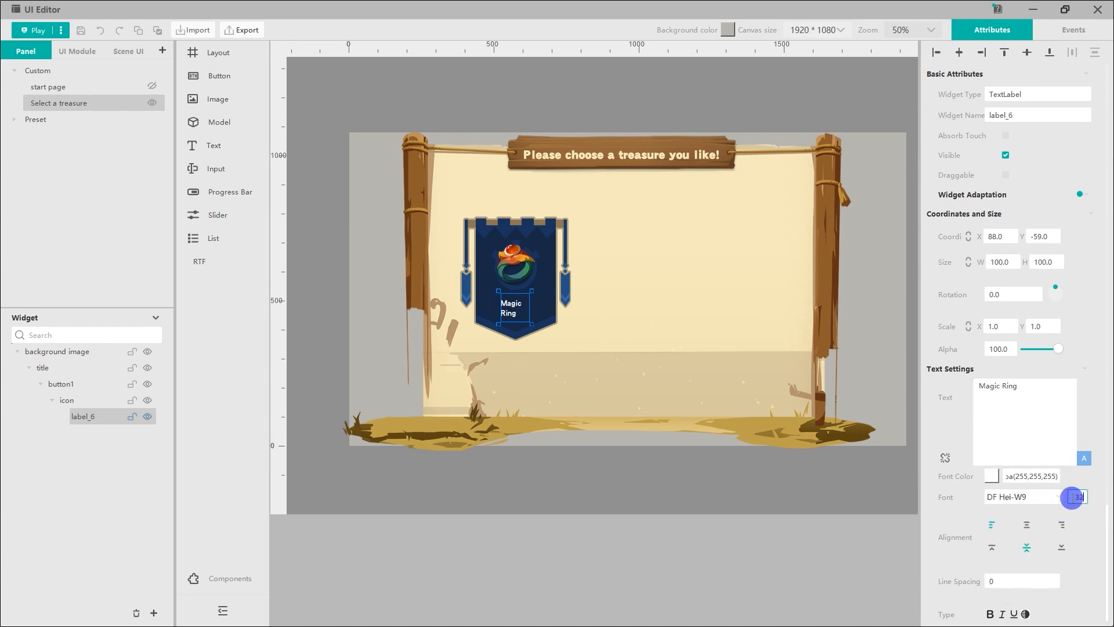
pyautogui.click(1026, 524)
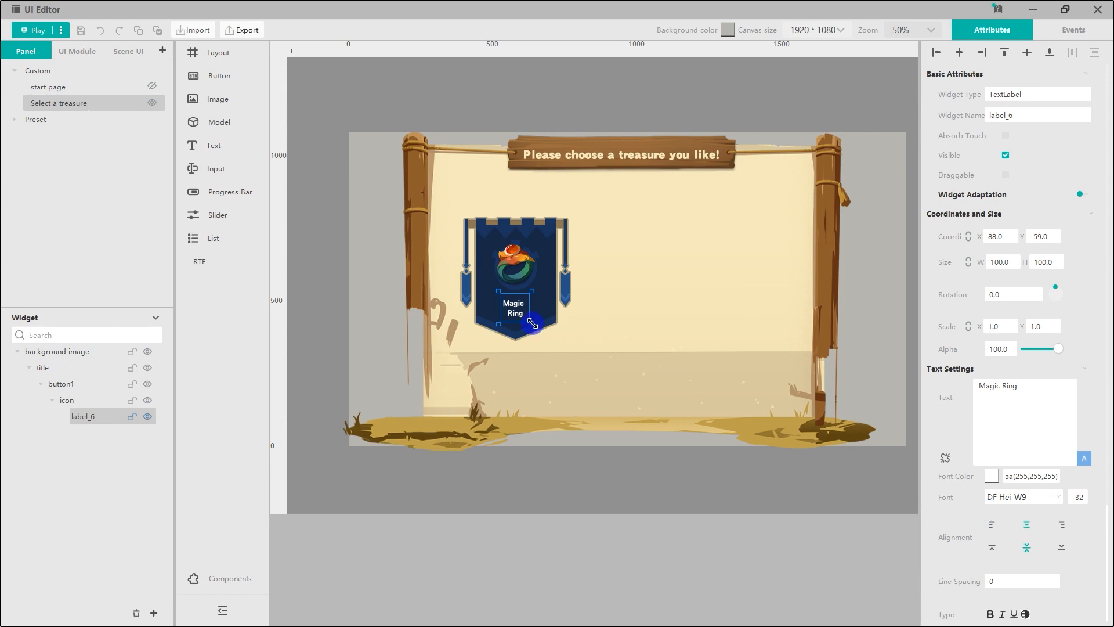
# Step: Resize the "Magic Ring" label to about 152 × 90 so it fits on one line, and rename its widget as "name"
pyautogui.moveTo(532, 323)
pyautogui.mouseDown()
pyautogui.moveTo(547, 320)
pyautogui.moveTo(523, 312)
pyautogui.mouseUp()
pyautogui.click(125, 418)
pyautogui.rightClick(124, 418)
pyautogui.click(152, 451)
pyautogui.write('name')
pyautogui.press('Return')
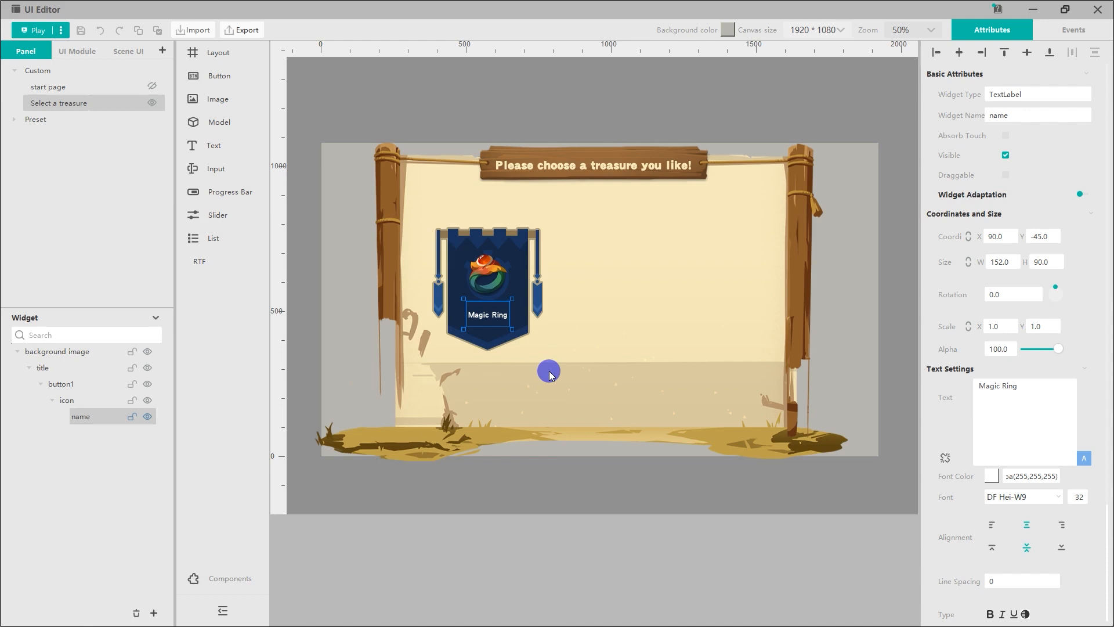
# Step: Rearrange the widget hierarchy so that button1 sits directly under the background image and "name" directly under button1
pyautogui.click(93, 357)
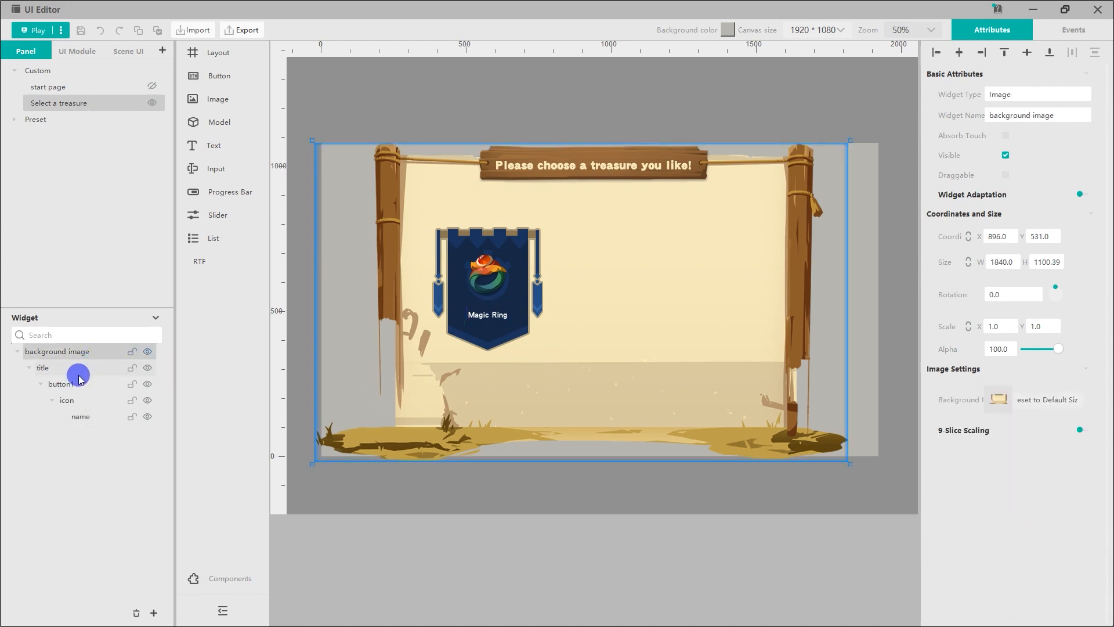
pyautogui.click(72, 370)
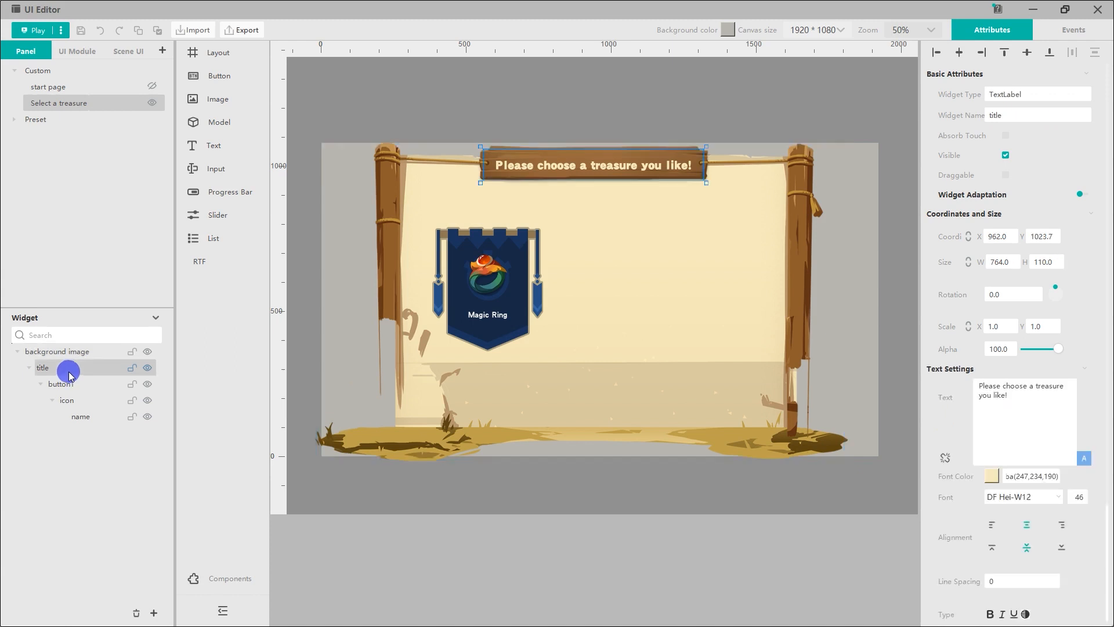
pyautogui.click(59, 385)
pyautogui.moveTo(58, 385); pyautogui.dragTo(55, 352)
pyautogui.click(72, 421)
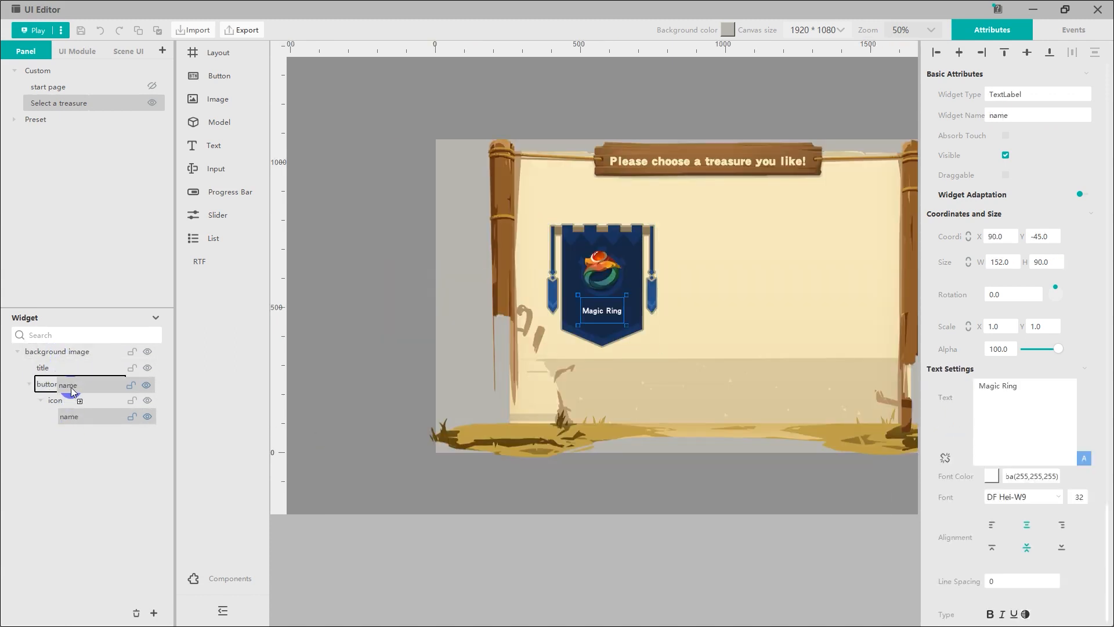
pyautogui.click(77, 447)
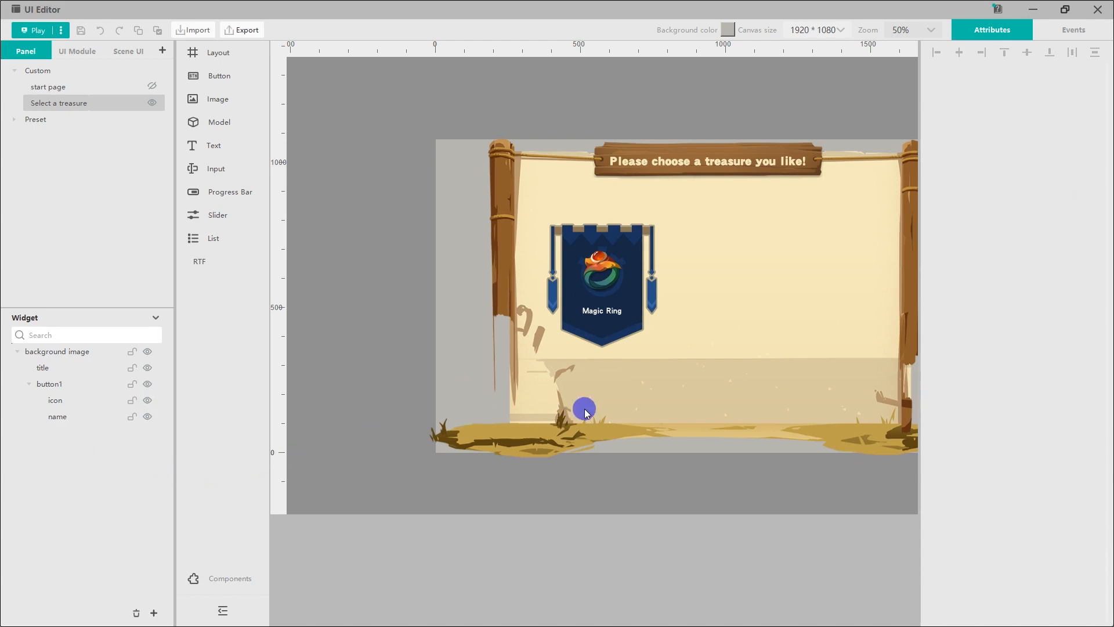
# Step: Copy the button1 banner with its contents and place the duplicate level with it on the right half of the board
pyautogui.moveTo(584, 405); pyautogui.dragTo(465, 418, button='middle')
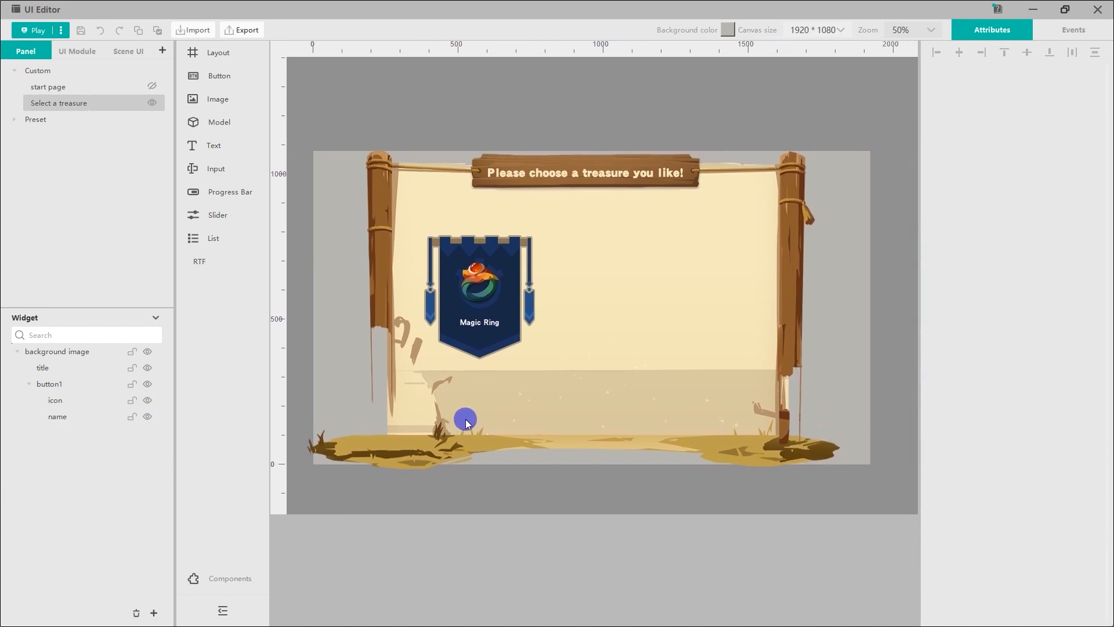
pyautogui.click(487, 333)
pyautogui.click(521, 312)
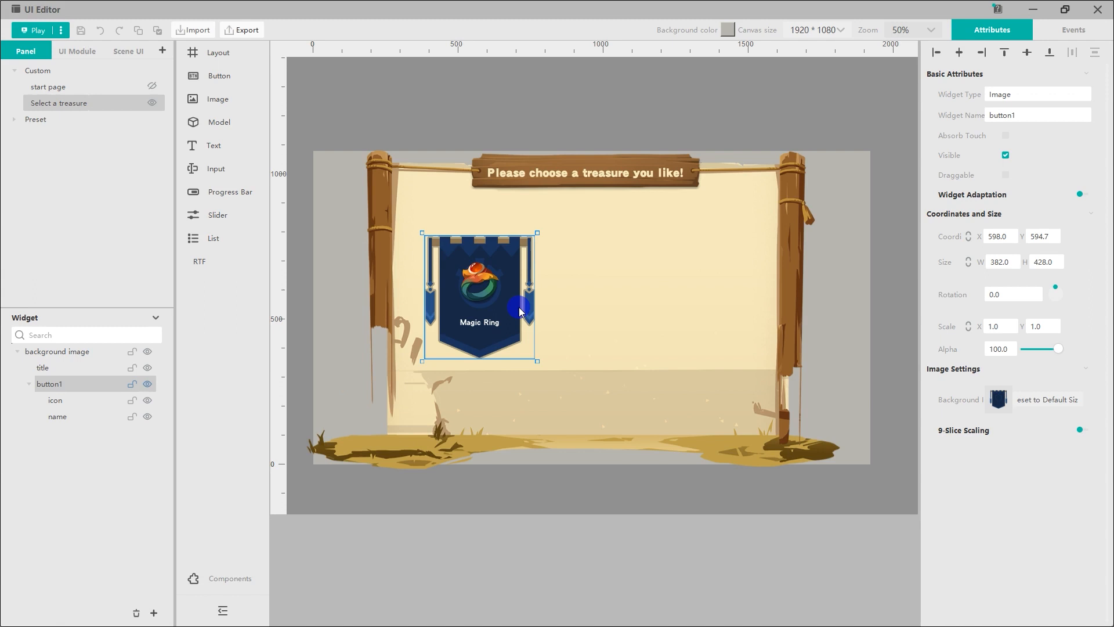
pyautogui.rightClick(520, 313)
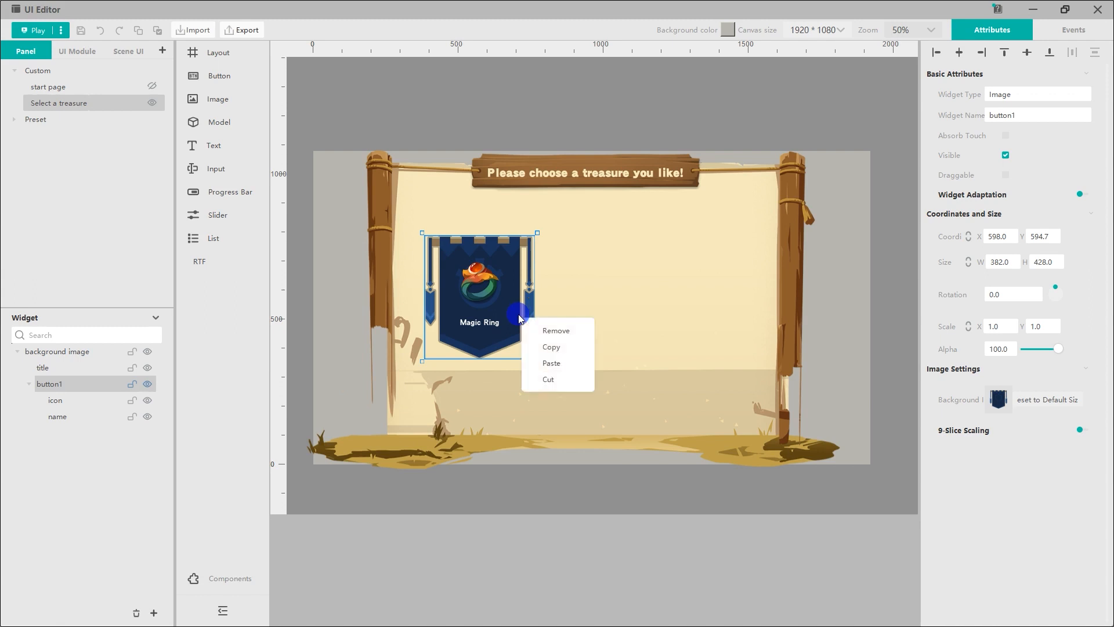
pyautogui.click(537, 356)
pyautogui.moveTo(522, 310); pyautogui.dragTo(718, 304)
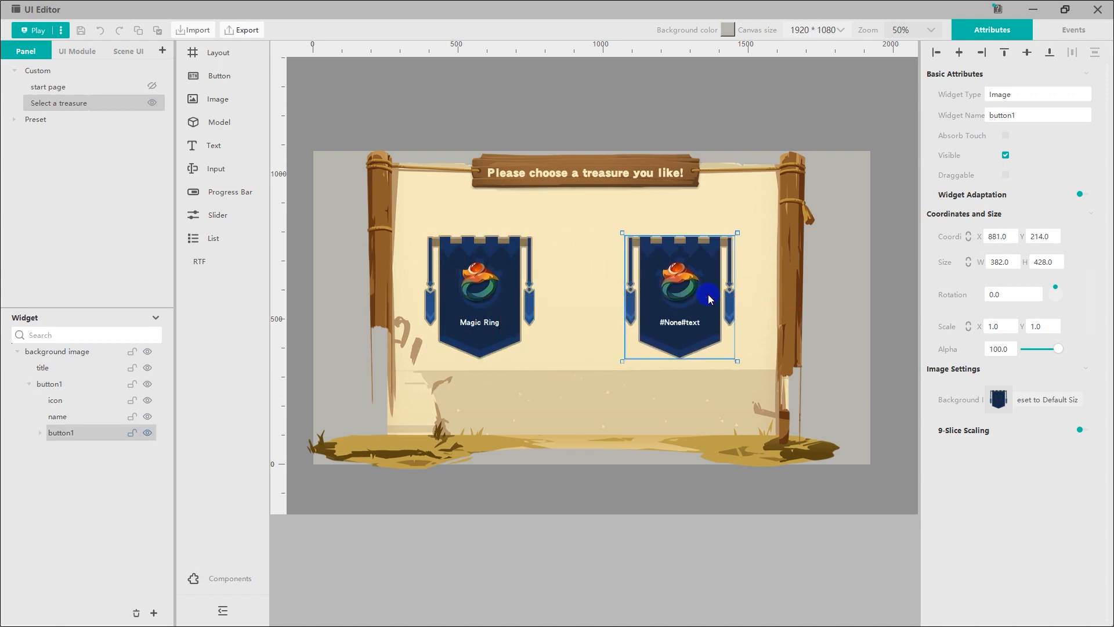
# Step: Rename the duplicated banner widget as "button2"
pyautogui.rightClick(94, 434)
pyautogui.click(133, 468)
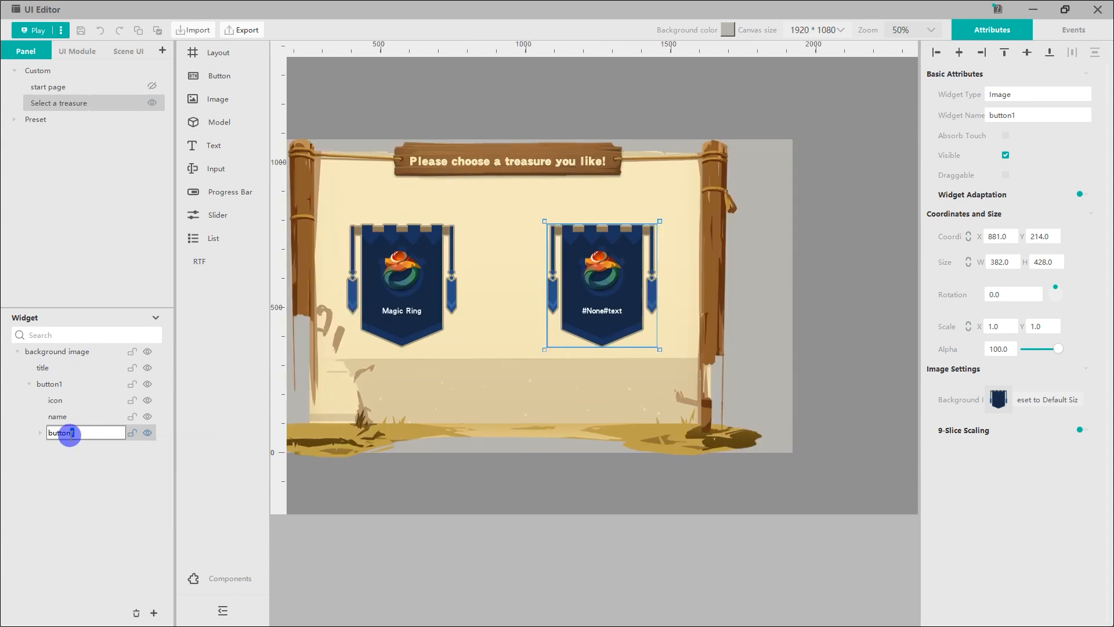
pyautogui.write('2')
pyautogui.click(94, 467)
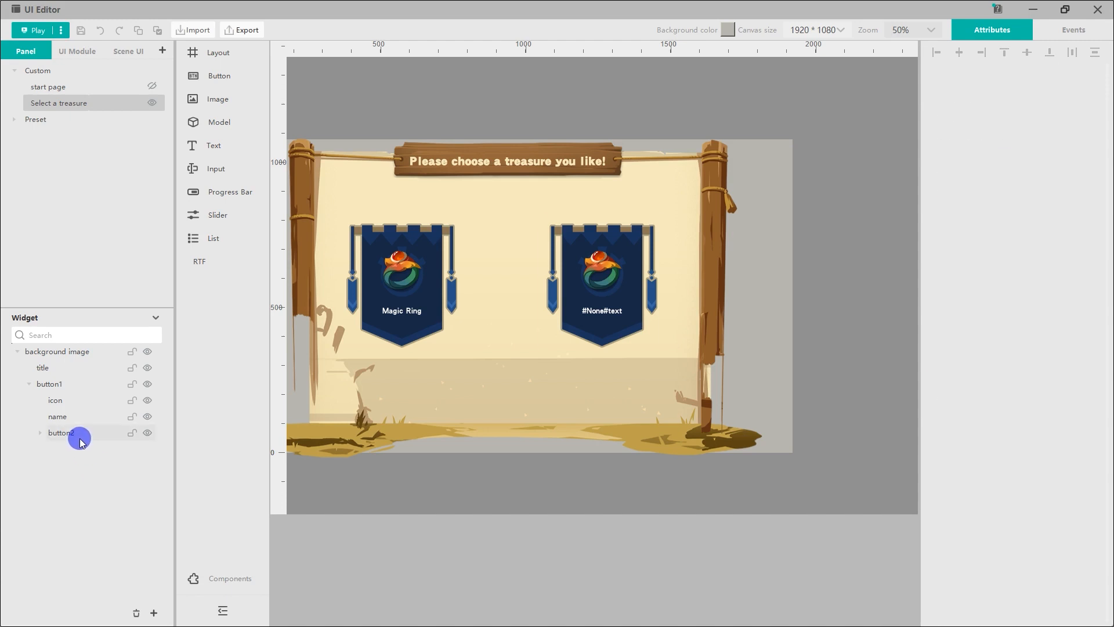
# Step: Move button2 out of button1 to directly under the background image and expand its child widgets
pyautogui.moveTo(79, 434); pyautogui.dragTo(66, 359)
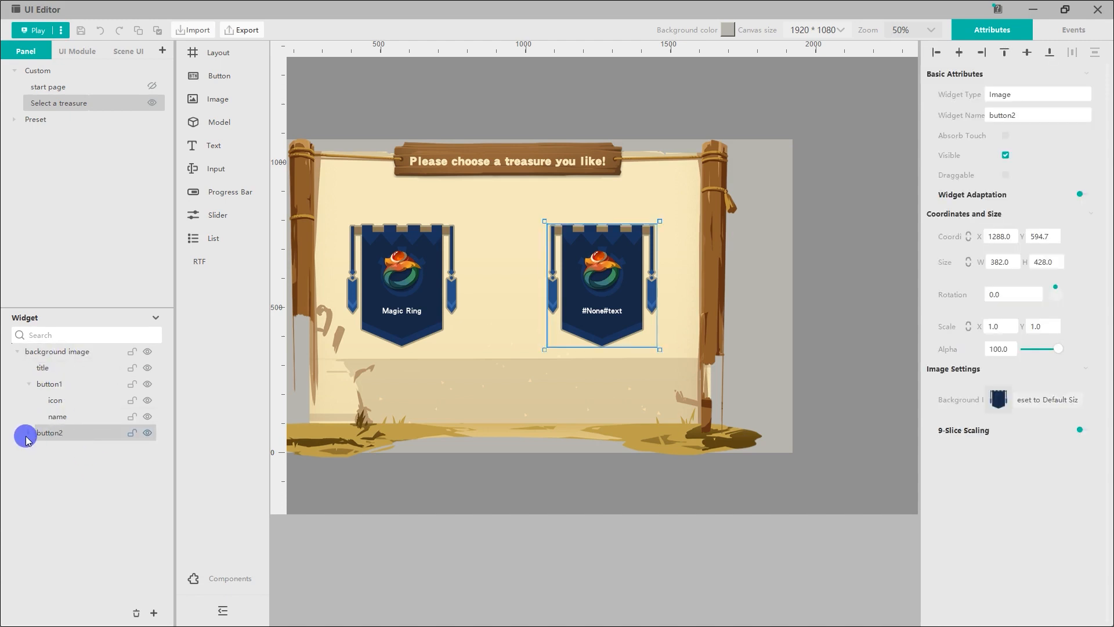
pyautogui.click(28, 432)
pyautogui.click(76, 506)
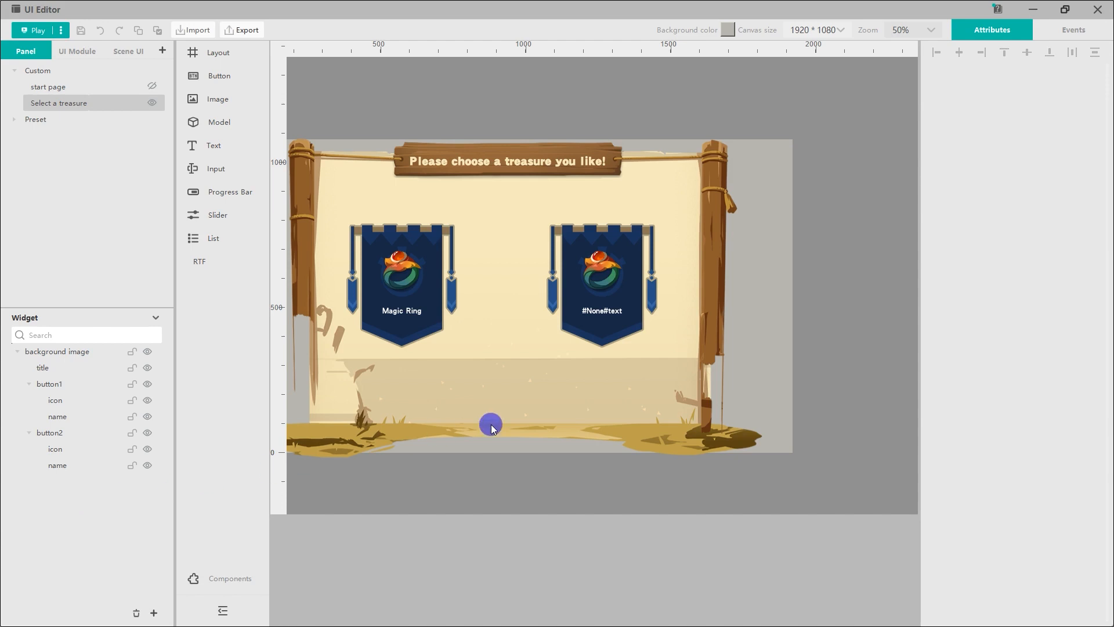
# Step: Replace button2's banner picture with "clanflag red" from the preset Widgets folder
pyautogui.click(601, 335)
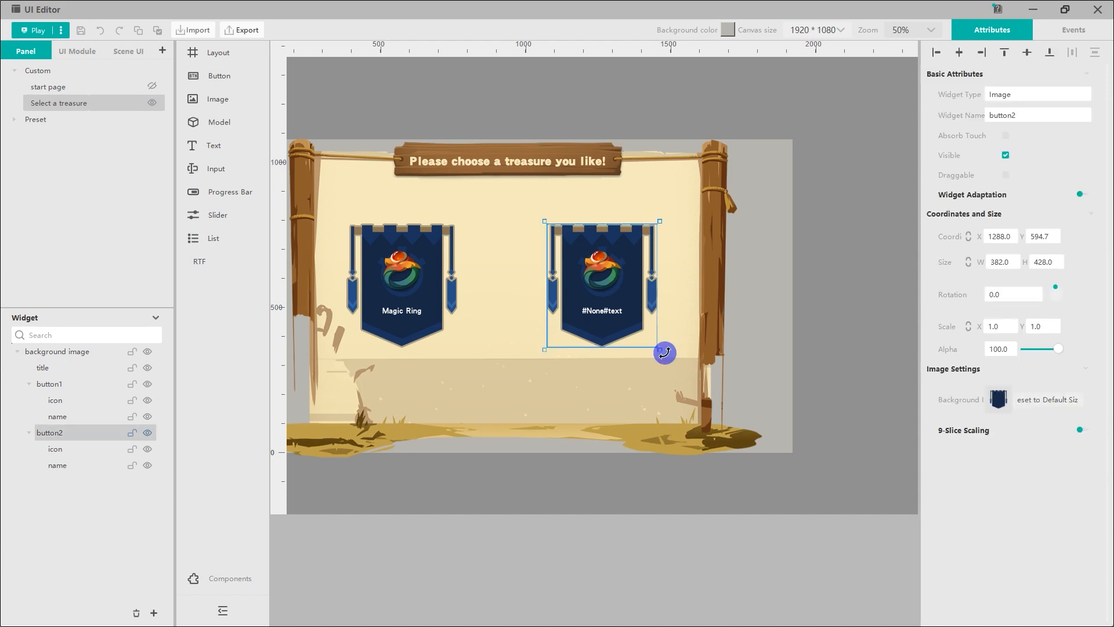
pyautogui.click(997, 406)
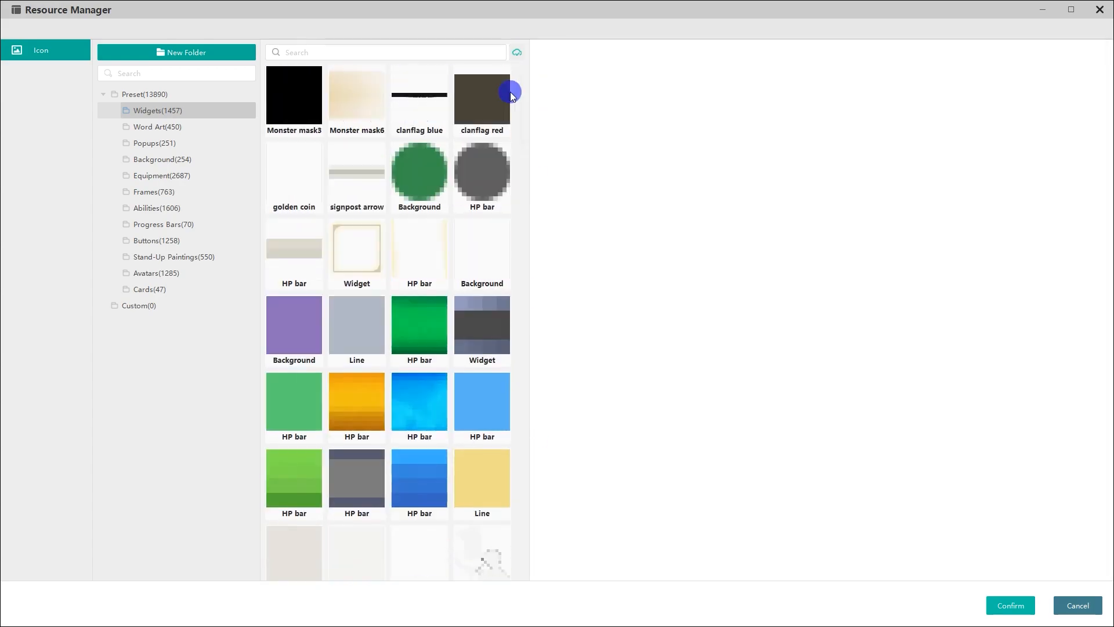
pyautogui.click(510, 93)
pyautogui.click(1010, 606)
# Step: Replace button2's icon with the golden dragon cloak picture from the preset Equipment folder
pyautogui.click(606, 273)
pyautogui.click(1000, 403)
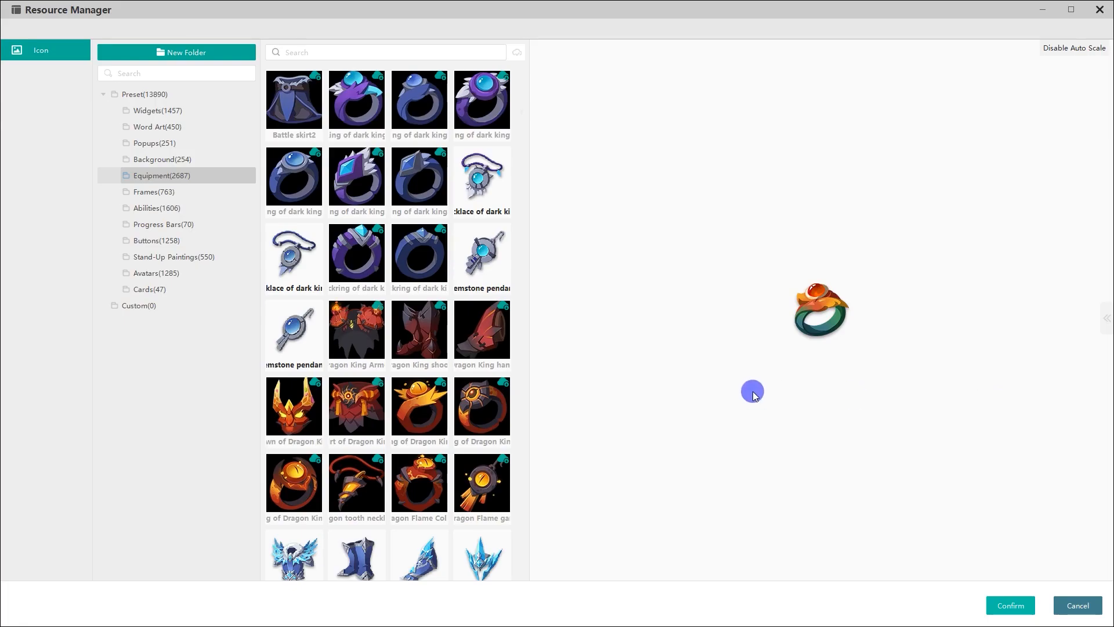
pyautogui.click(517, 53)
pyautogui.scroll(-10, 517, 243)
pyautogui.click(483, 493)
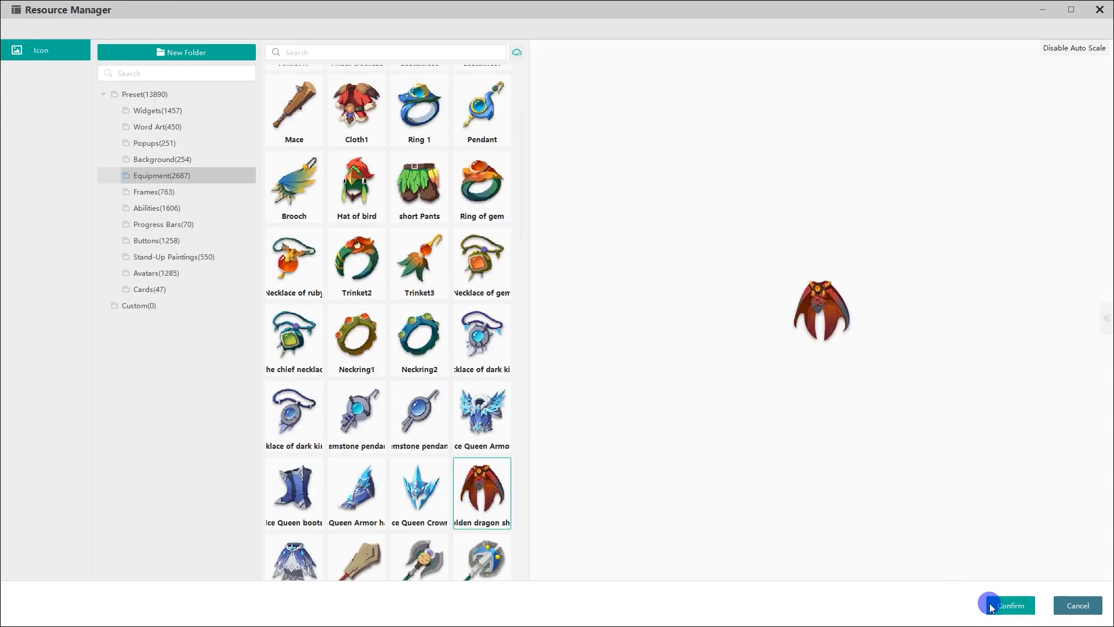
pyautogui.click(992, 607)
# Step: Change the name label on the button2 banner to "Magic Cloak"
pyautogui.click(601, 311)
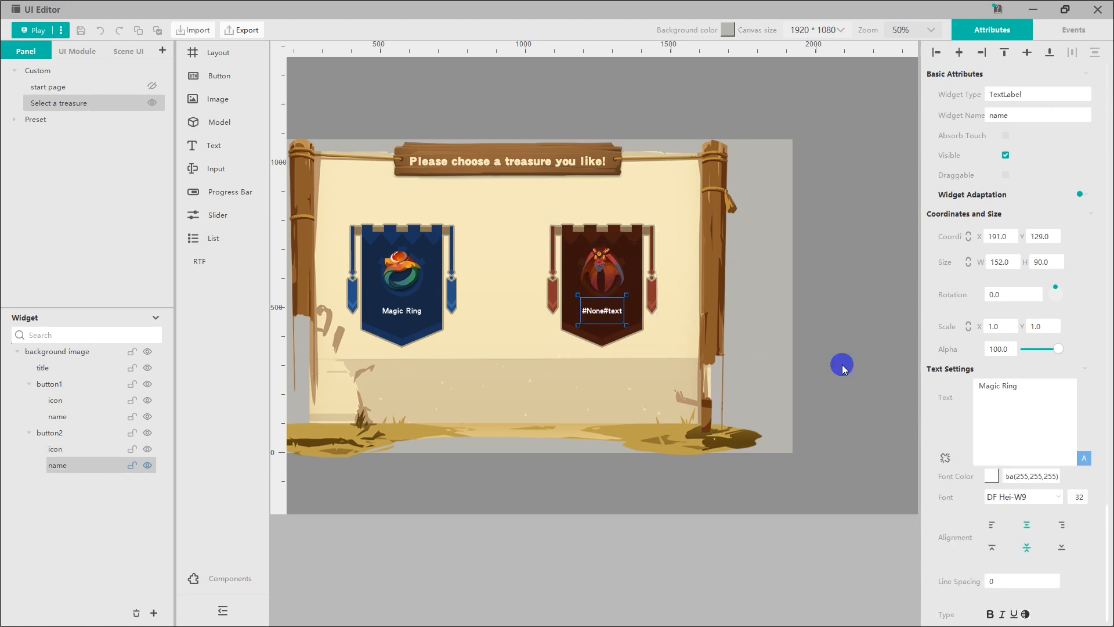
pyautogui.doubleClick(1009, 385)
pyautogui.write('Cloak')
pyautogui.click(1084, 458)
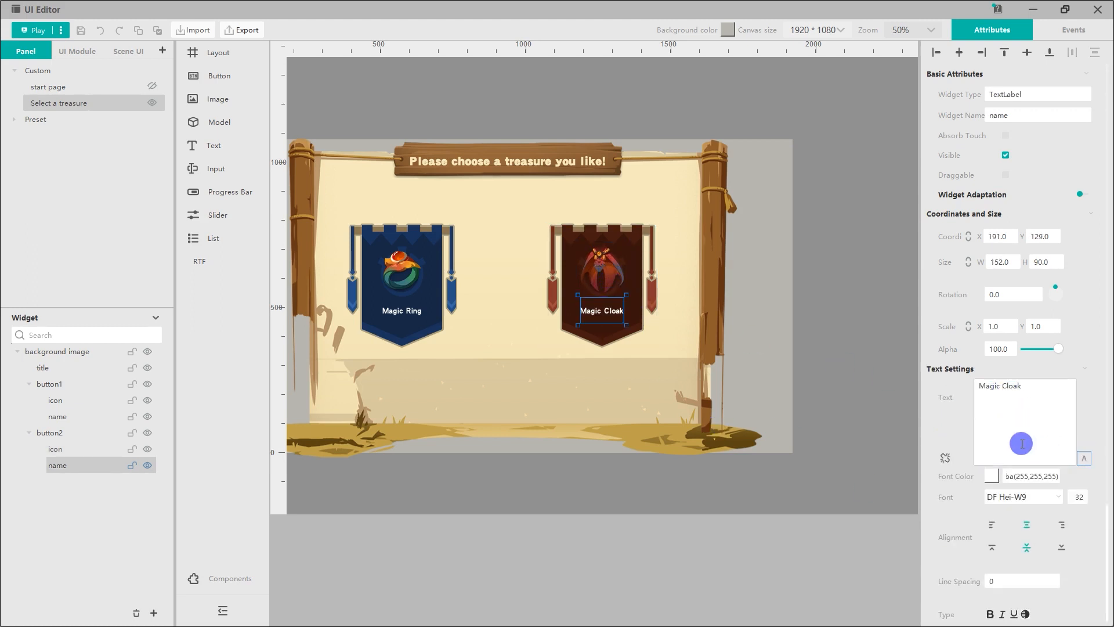
pyautogui.click(890, 445)
pyautogui.moveTo(681, 406); pyautogui.dragTo(730, 410)
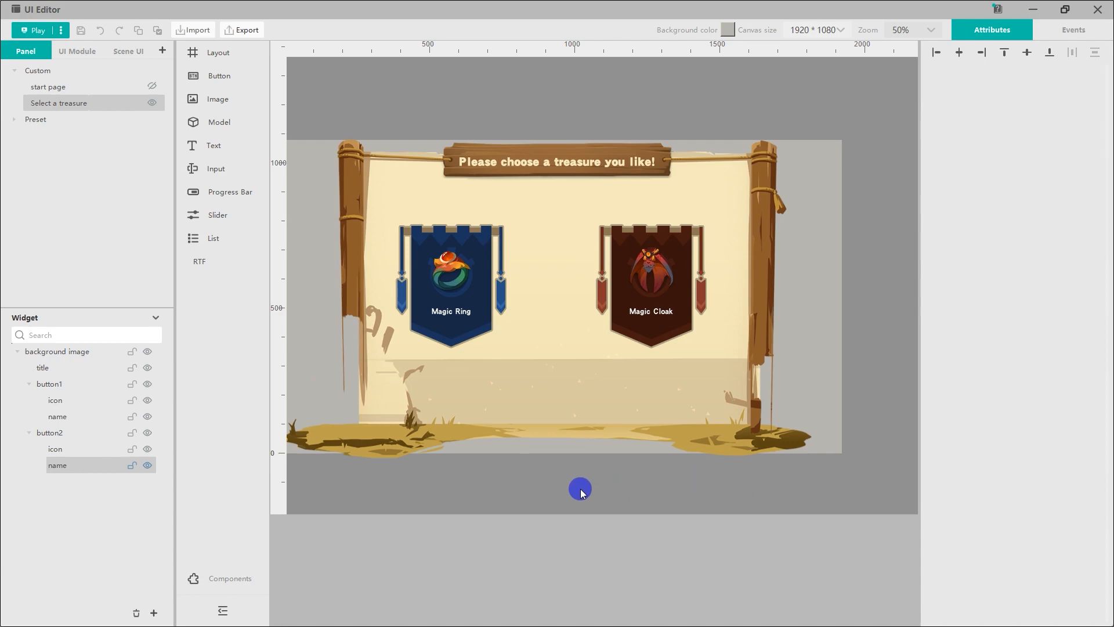
# Step: Add an event to button1, name it "Choose ring" and set its event type to Click
pyautogui.click(103, 384)
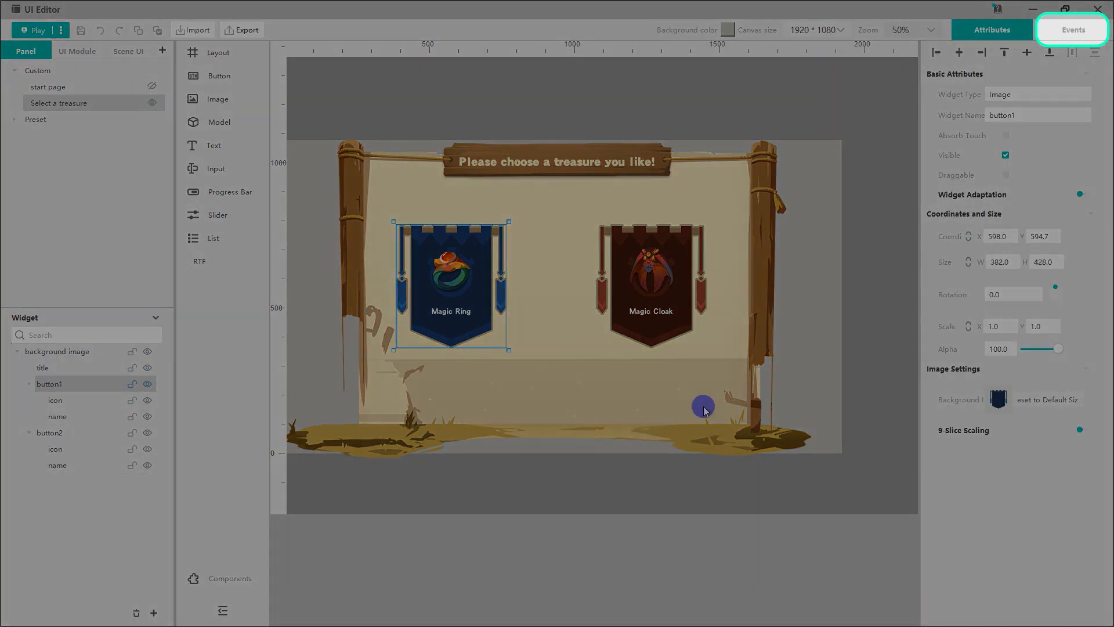
pyautogui.click(1058, 33)
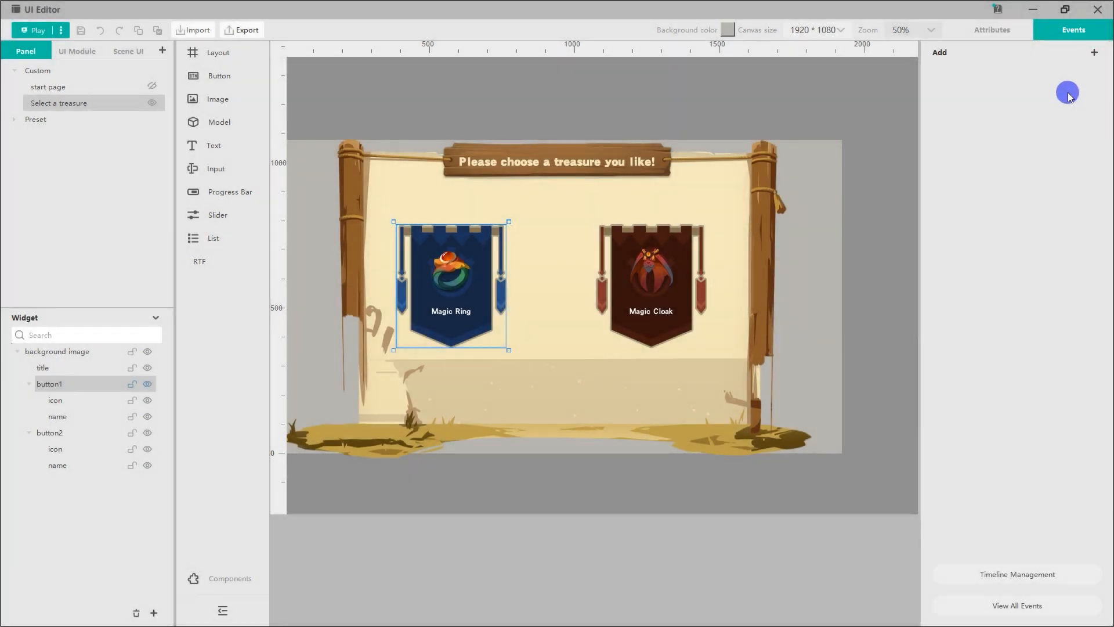
pyautogui.click(1094, 53)
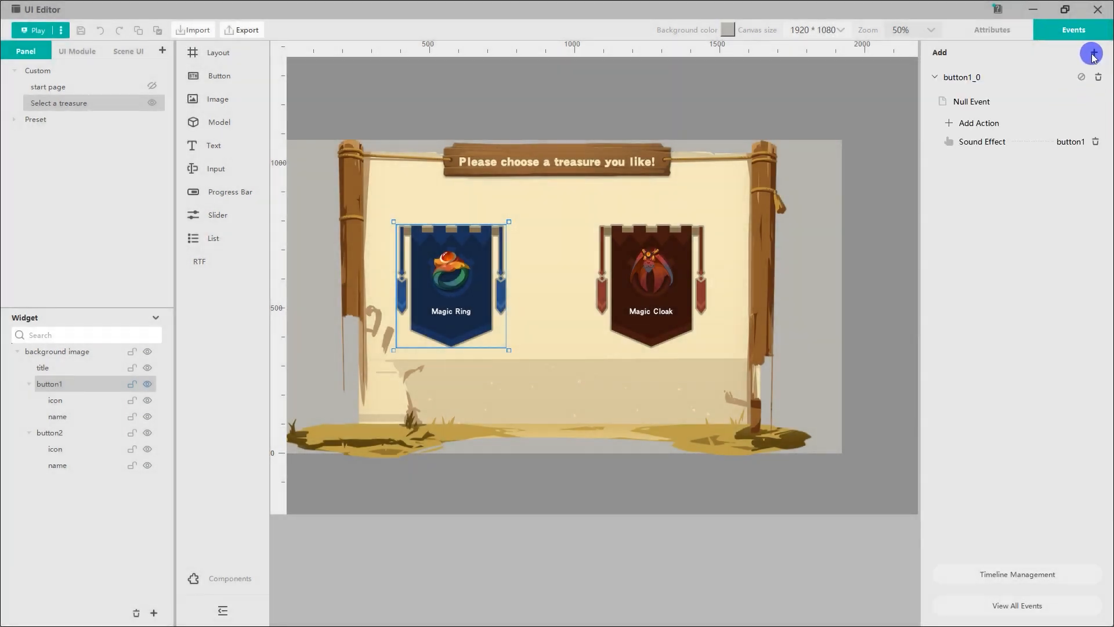
pyautogui.moveTo(994, 77); pyautogui.dragTo(944, 76)
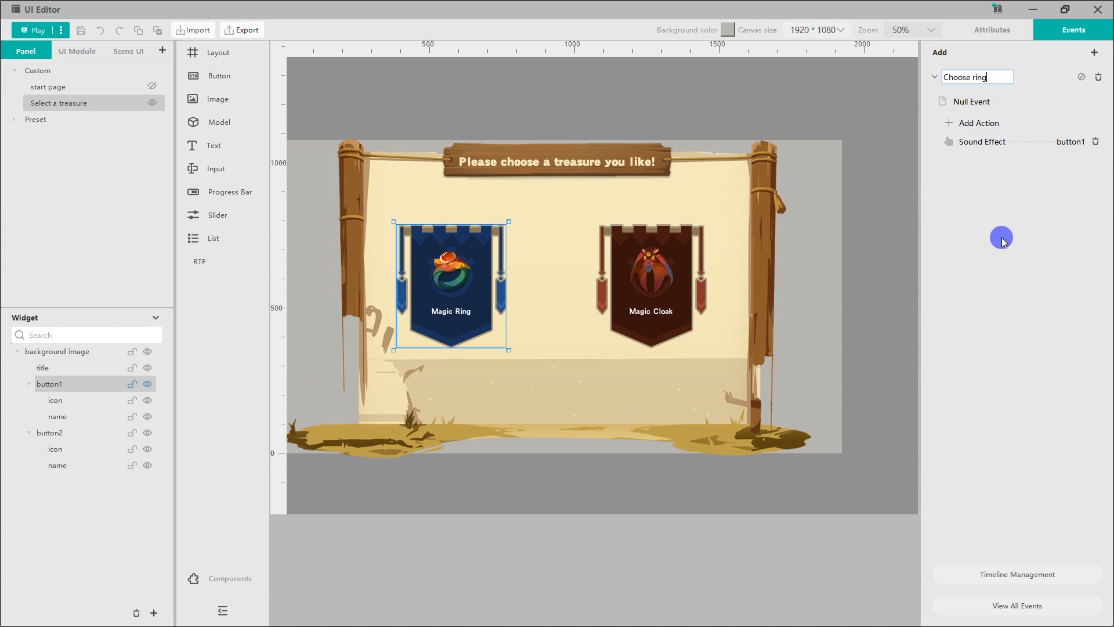
pyautogui.press('Return')
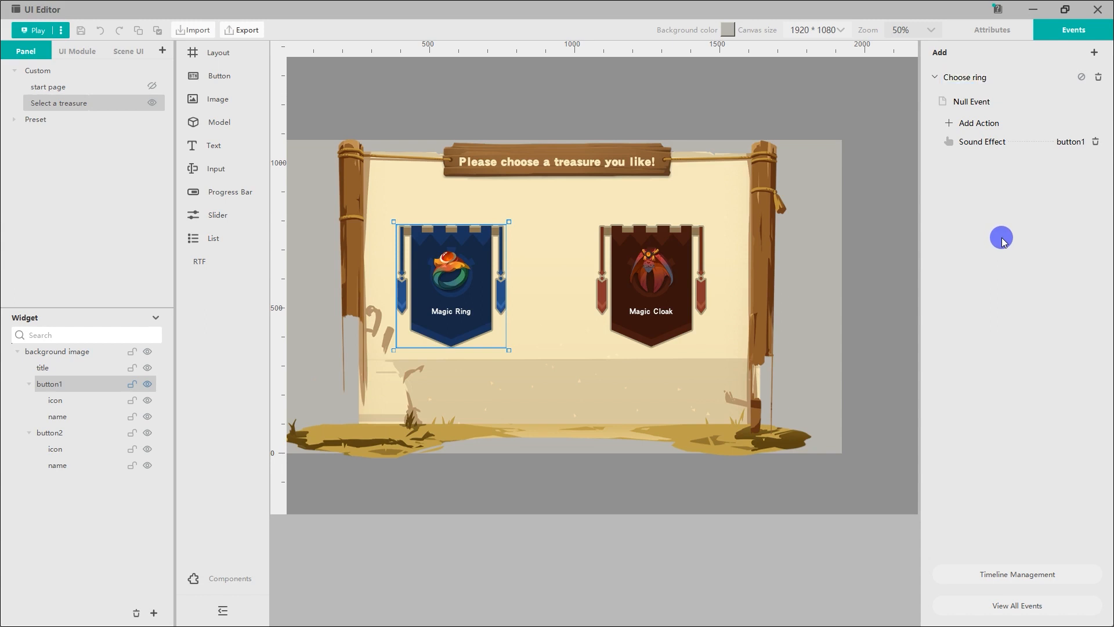
pyautogui.click(973, 102)
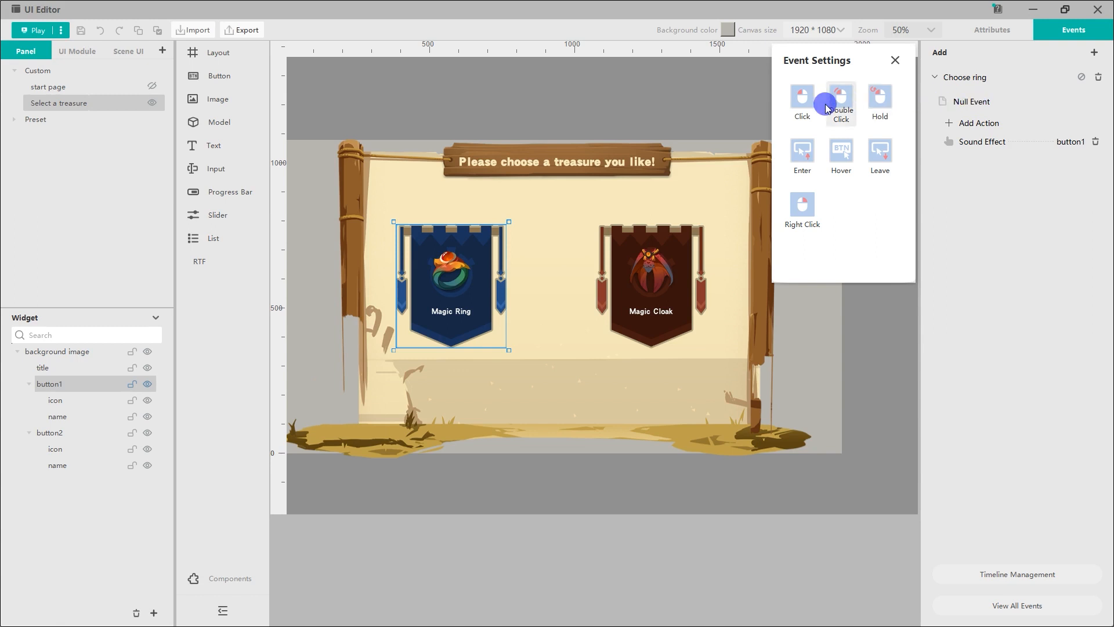
pyautogui.click(802, 100)
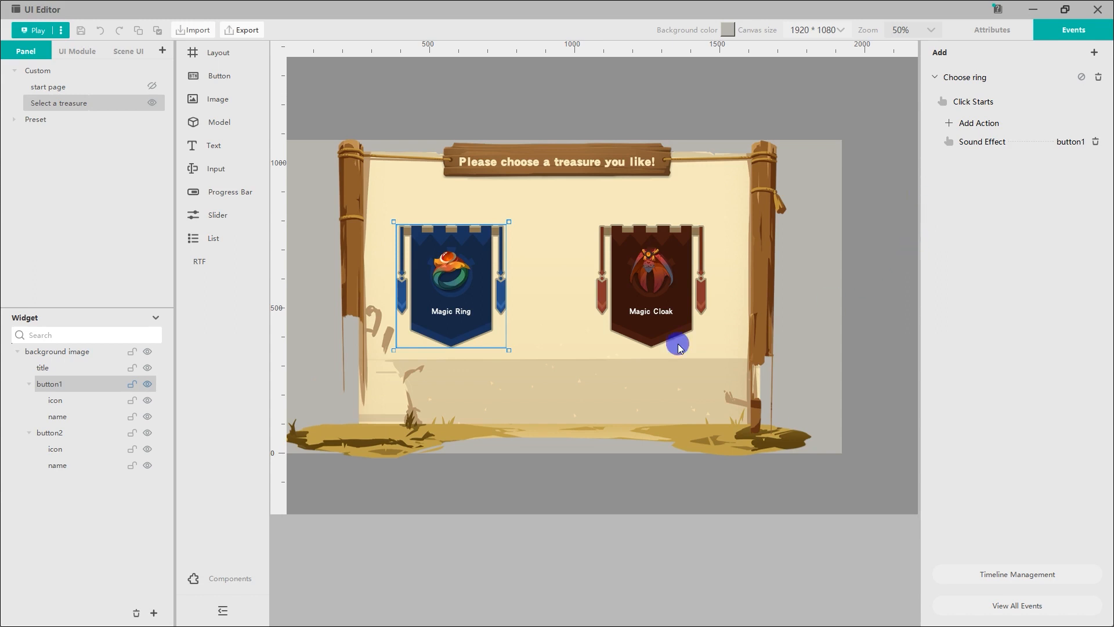
# Step: Add an event named "Choose cloak" to button2 and set its event type to Click
pyautogui.click(96, 432)
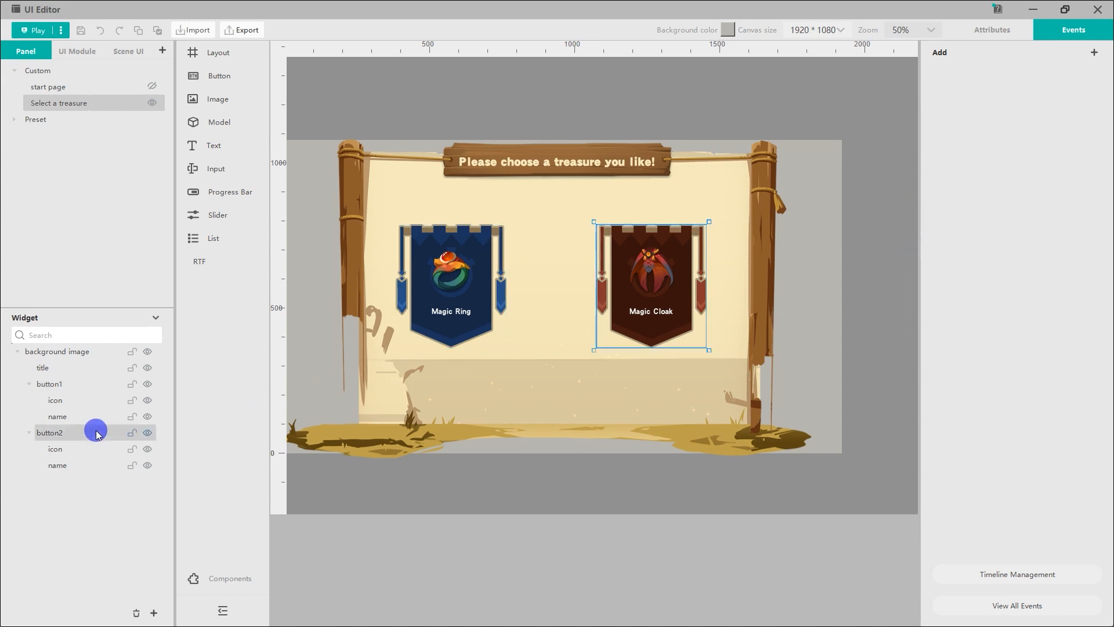
pyautogui.click(1095, 53)
pyautogui.doubleClick(957, 77)
pyautogui.write('Choose cloak')
pyautogui.press('Return')
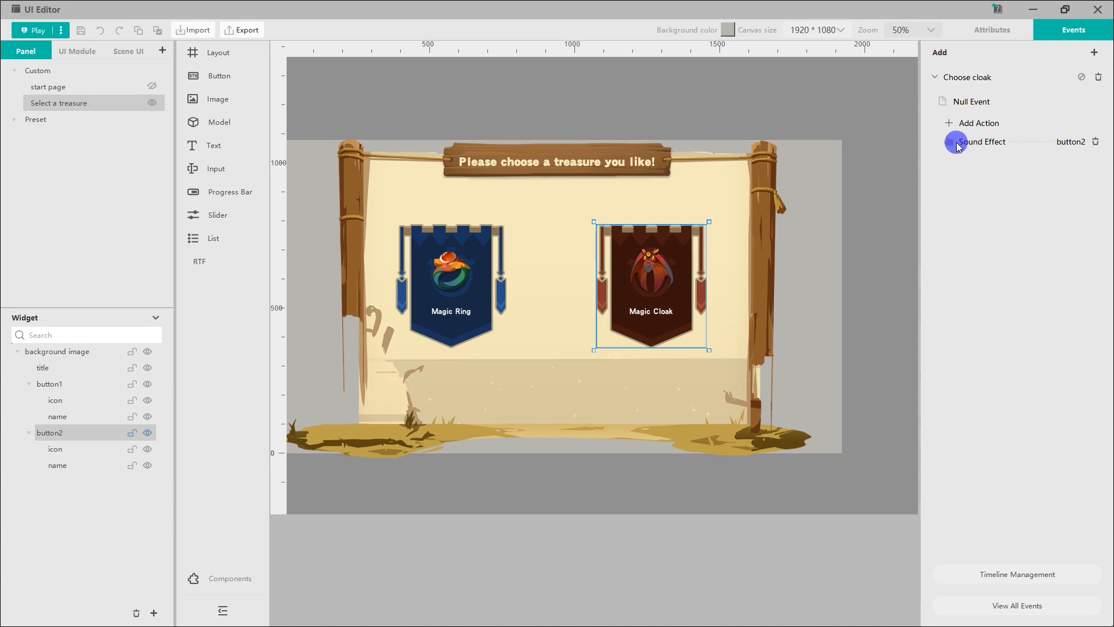
pyautogui.click(965, 103)
pyautogui.click(805, 104)
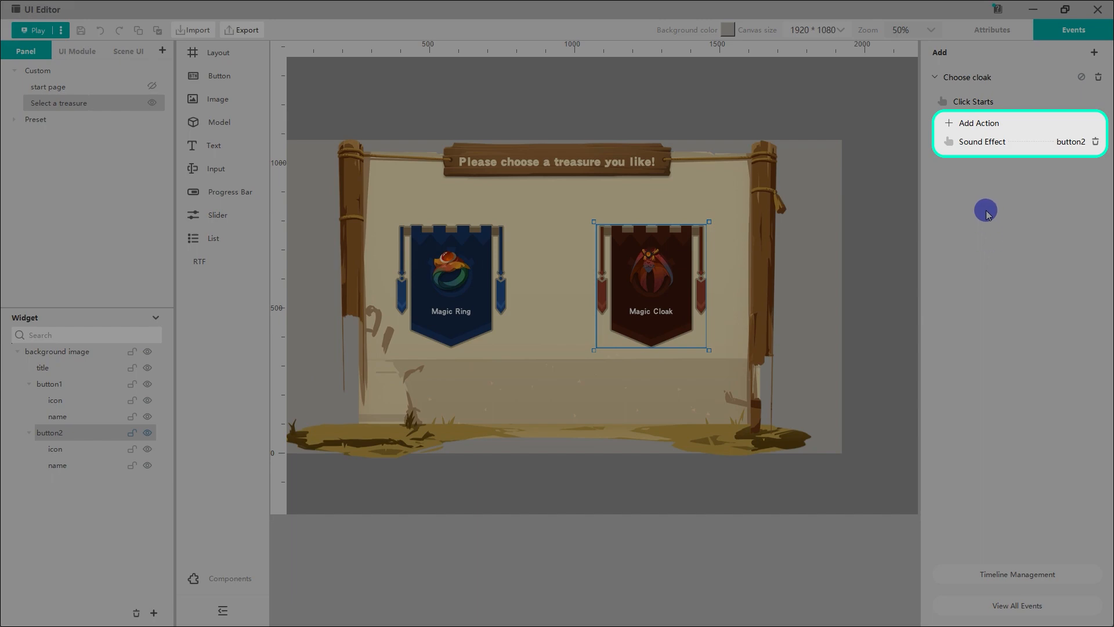
pyautogui.click(979, 123)
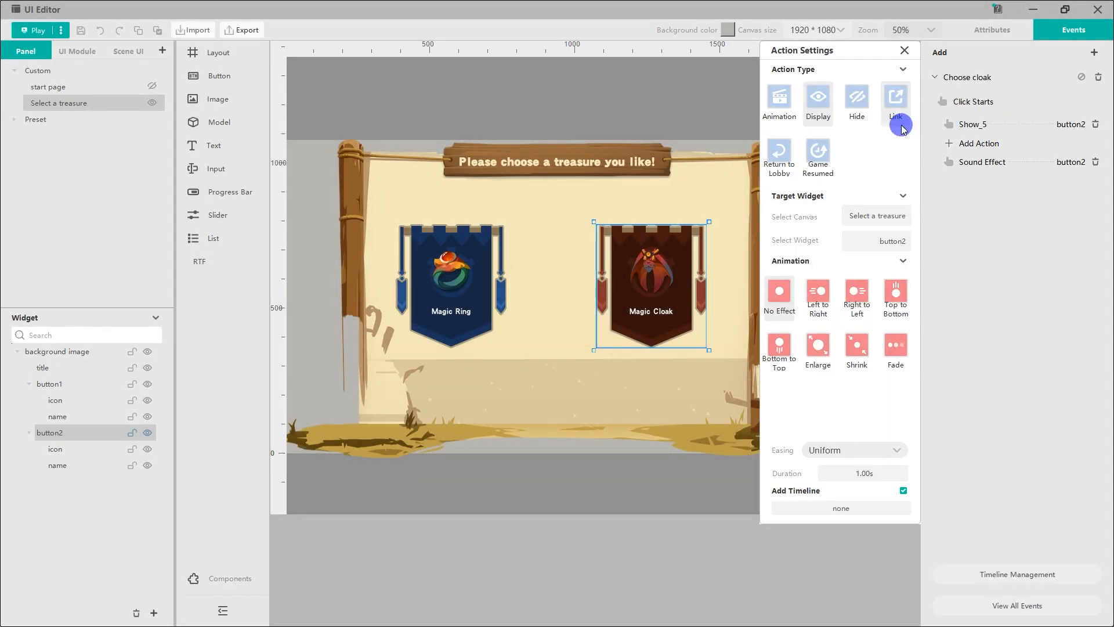
pyautogui.click(904, 51)
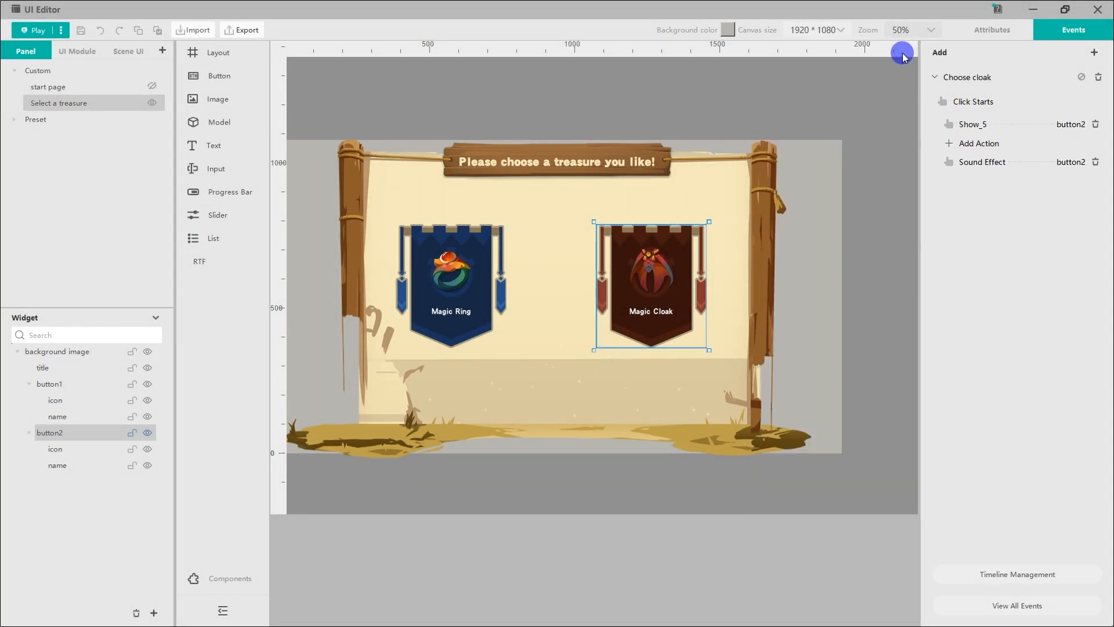
pyautogui.click(977, 163)
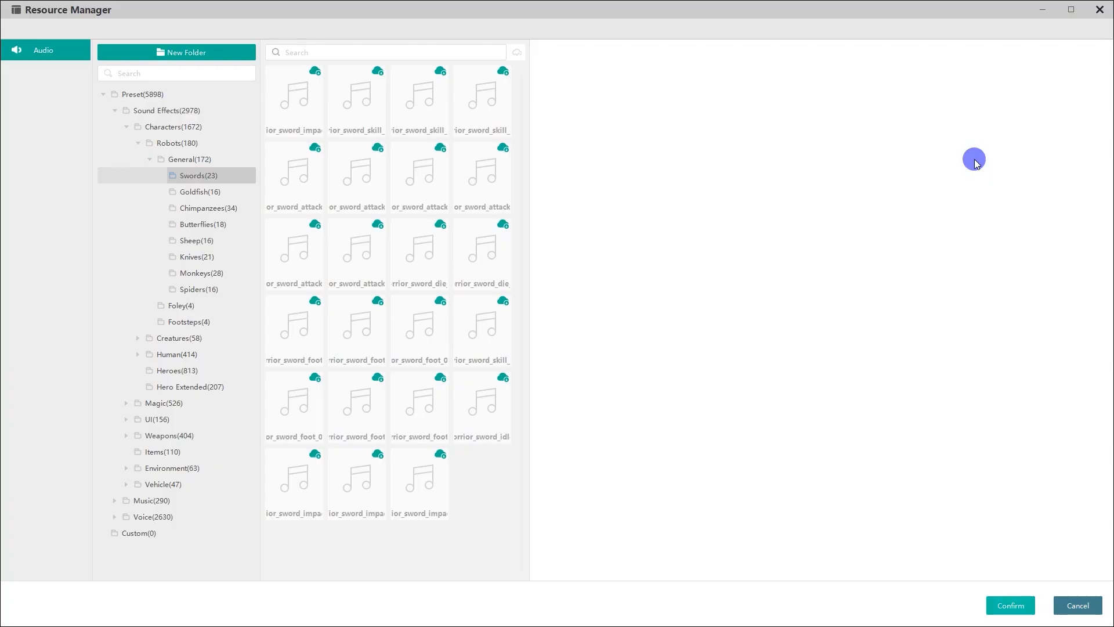
pyautogui.click(1099, 10)
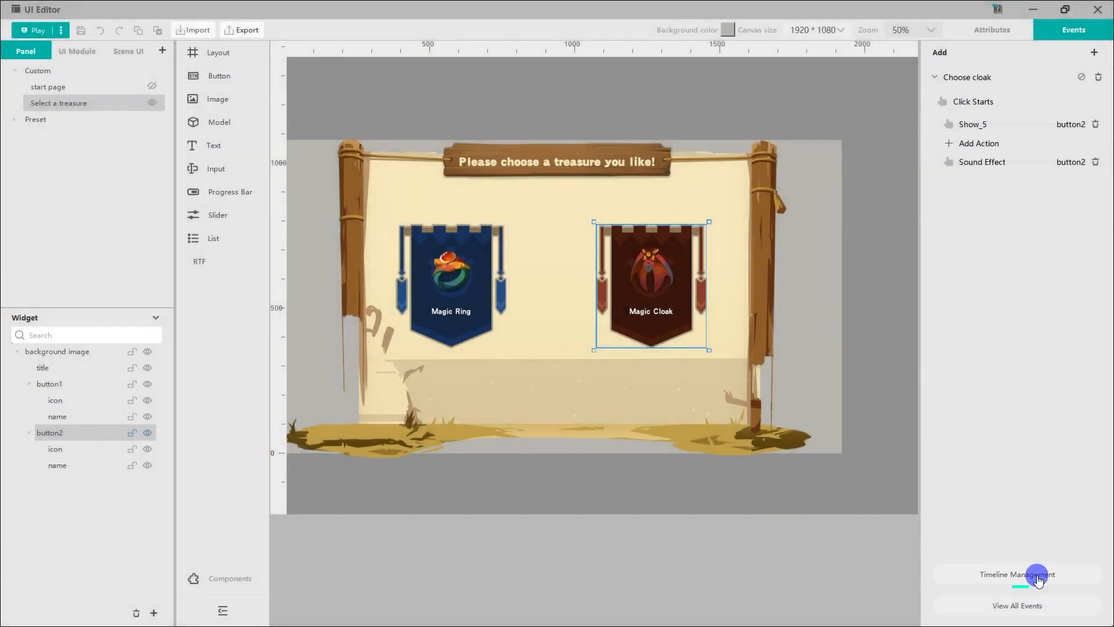
pyautogui.click(1001, 573)
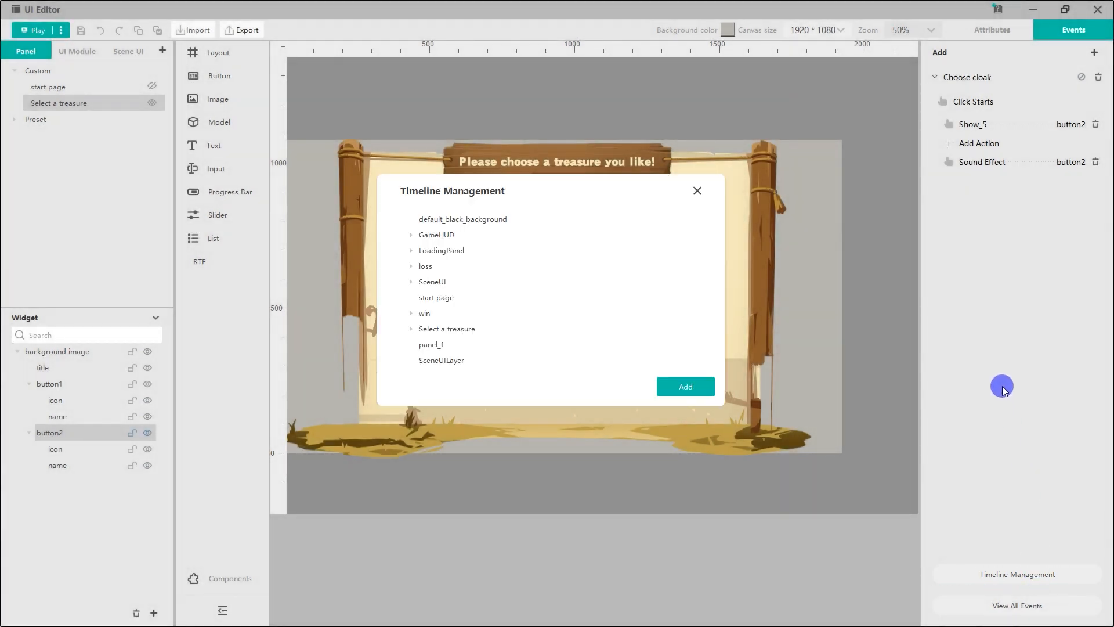
pyautogui.click(697, 192)
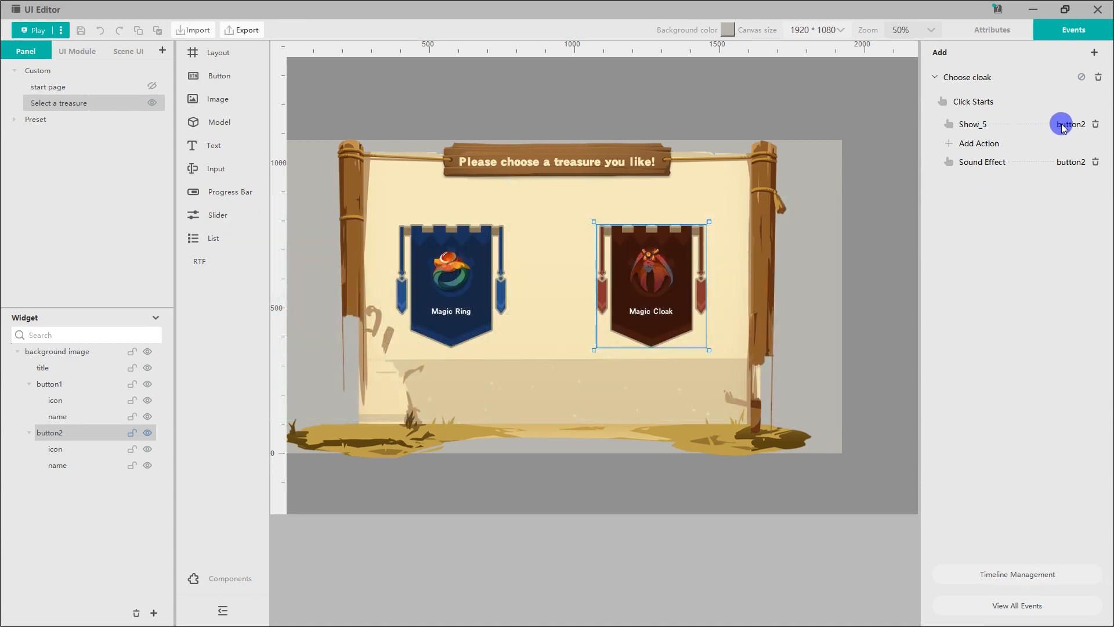
pyautogui.click(1096, 124)
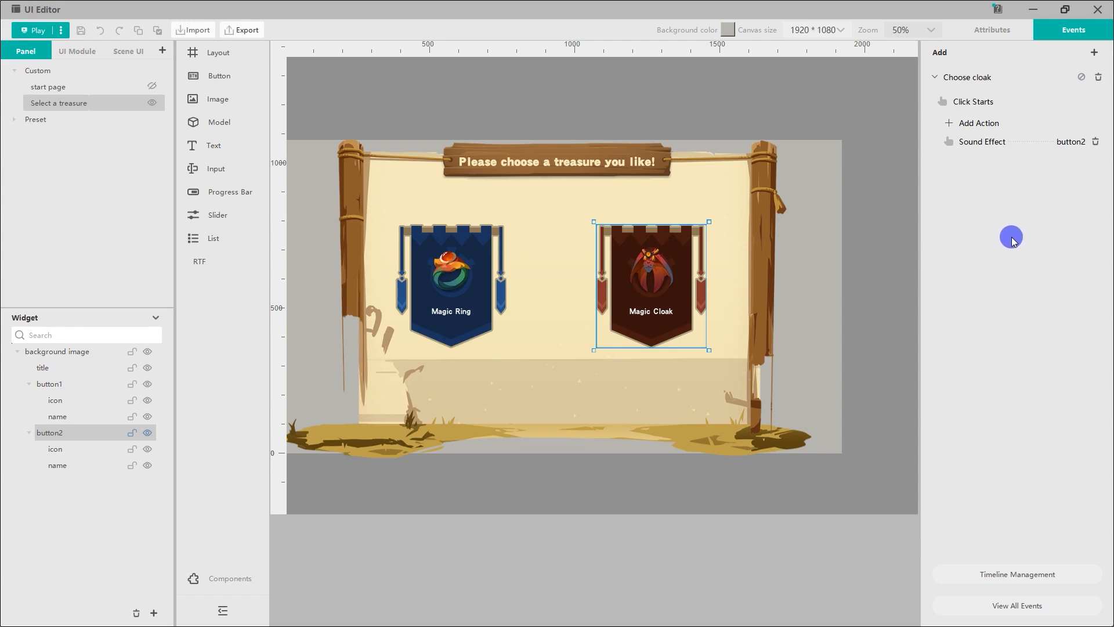
# Step: Open the attributes of the Select a treasure panel and toggle its Visible setting
pyautogui.click(88, 98)
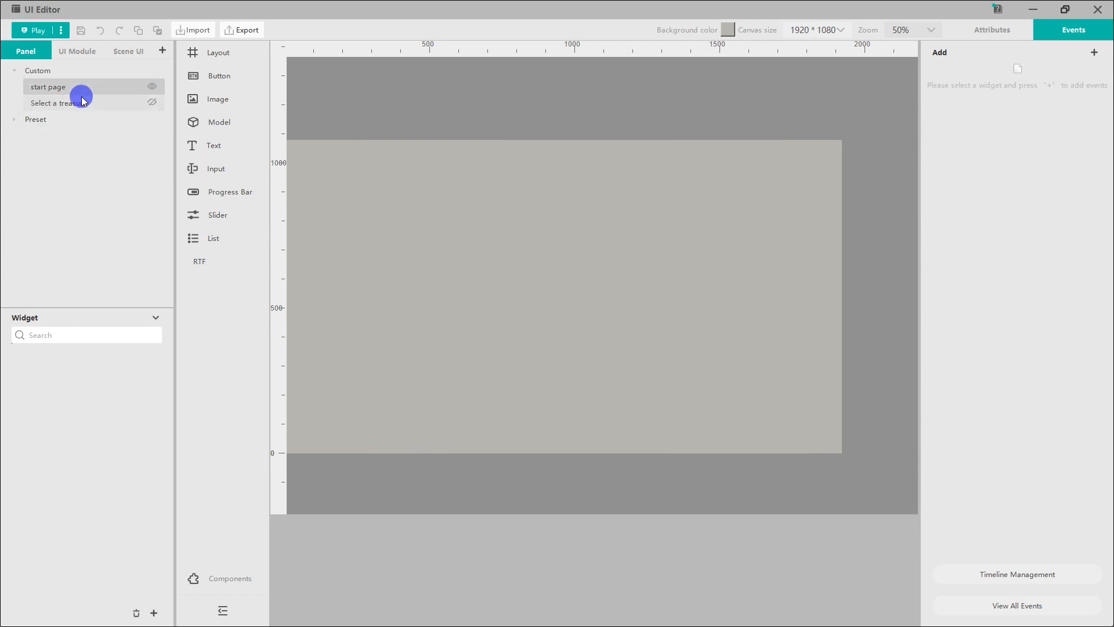
pyautogui.click(980, 33)
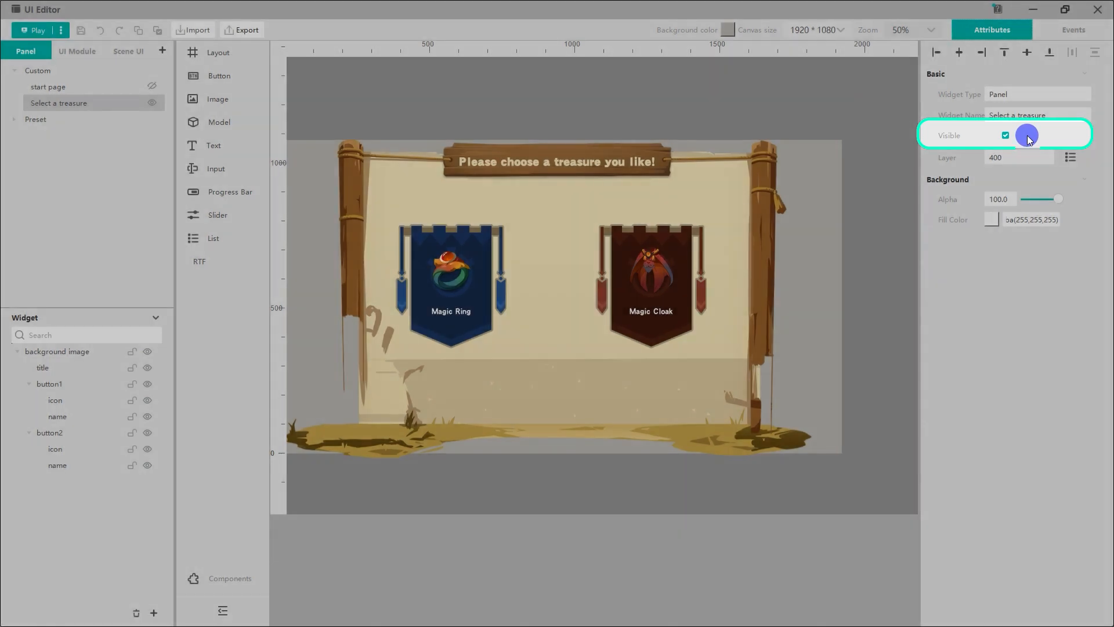
pyautogui.click(1028, 138)
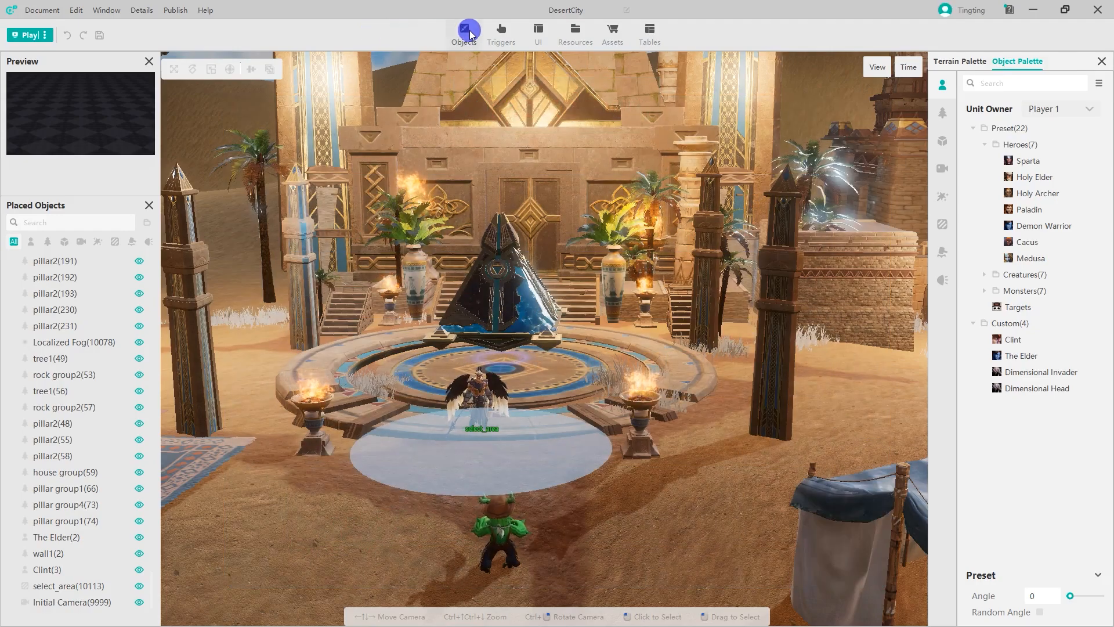
# Step: Open the Trigger editor and create a new trigger named "Enter the region"
pyautogui.click(500, 33)
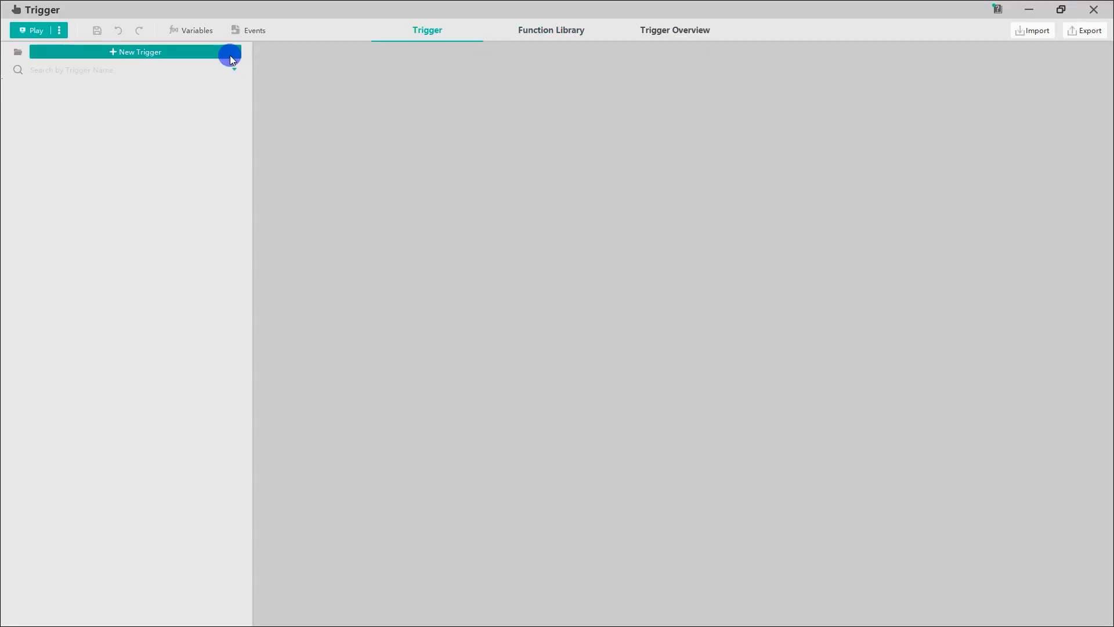
pyautogui.click(227, 54)
pyautogui.rightClick(187, 88)
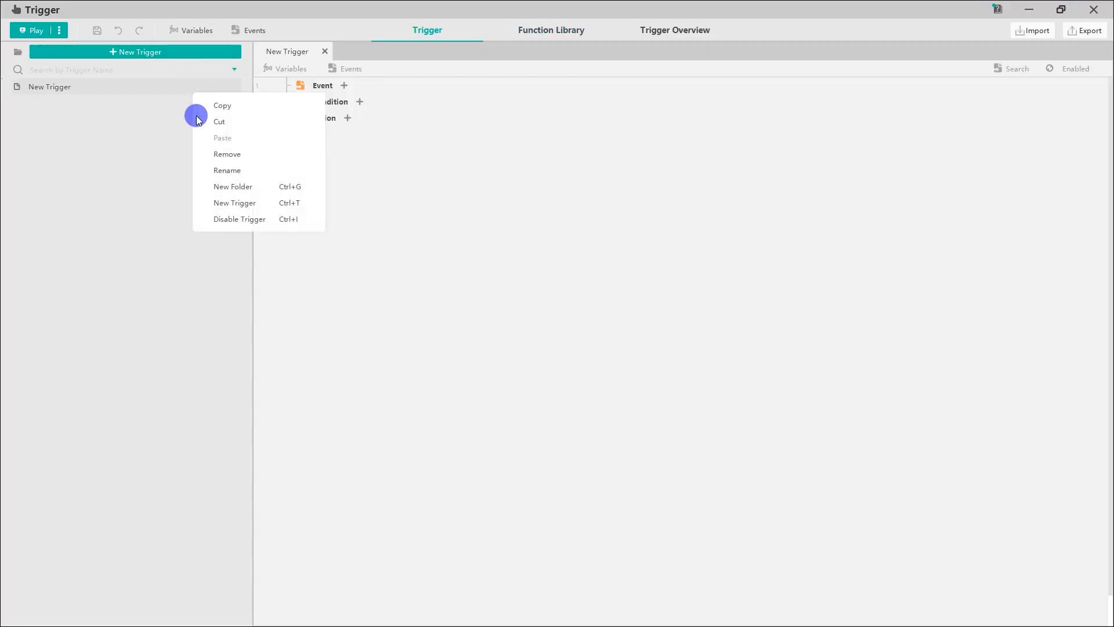
pyautogui.click(215, 170)
pyautogui.write('Enter the region')
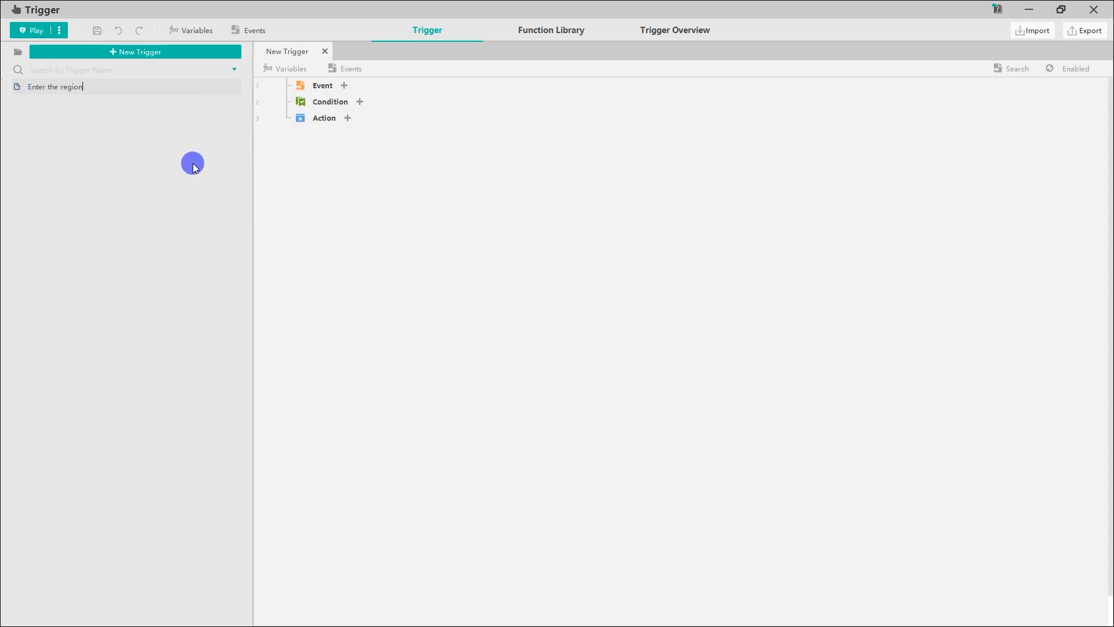
pyautogui.press('Return')
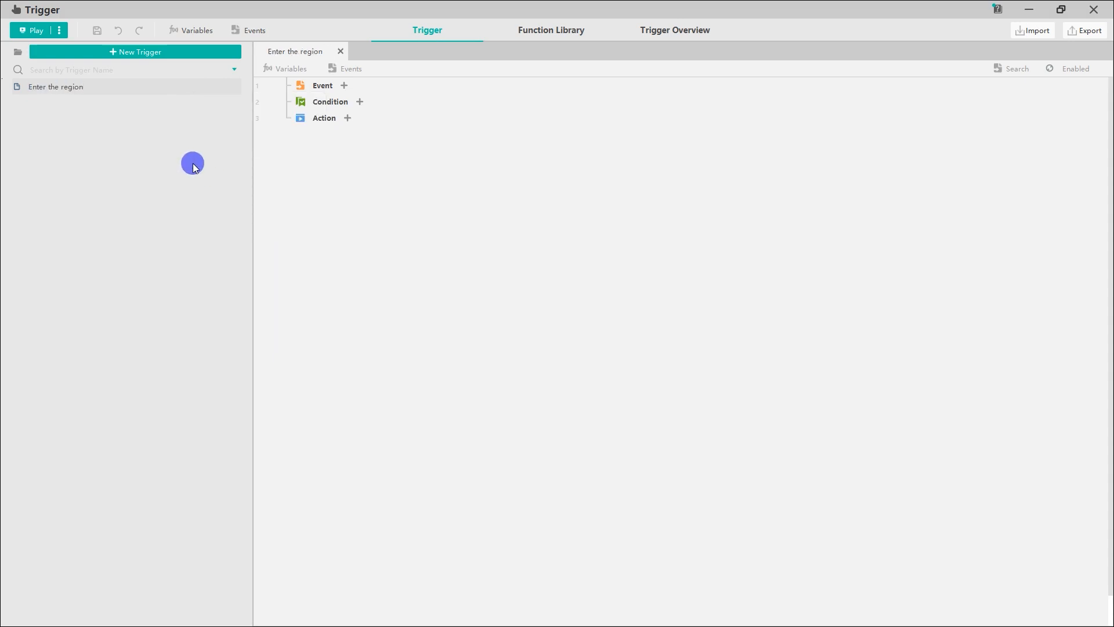
# Step: Add a Unit - Generic Unit Event in Region event to the Enter the region trigger
pyautogui.click(351, 87)
pyautogui.click(302, 272)
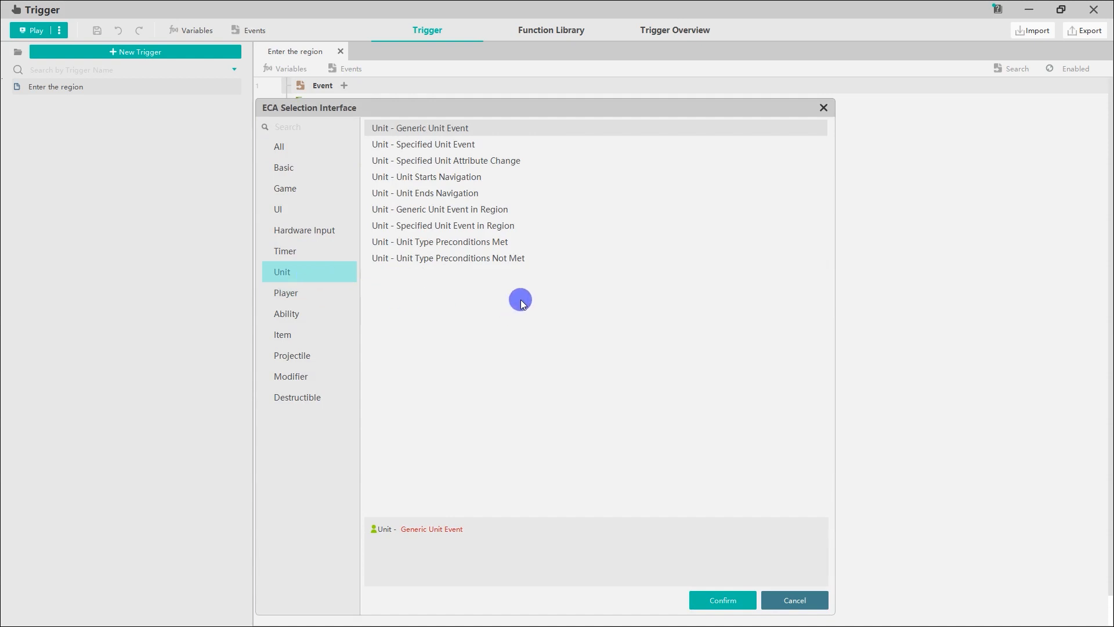
pyautogui.click(532, 210)
pyautogui.click(708, 602)
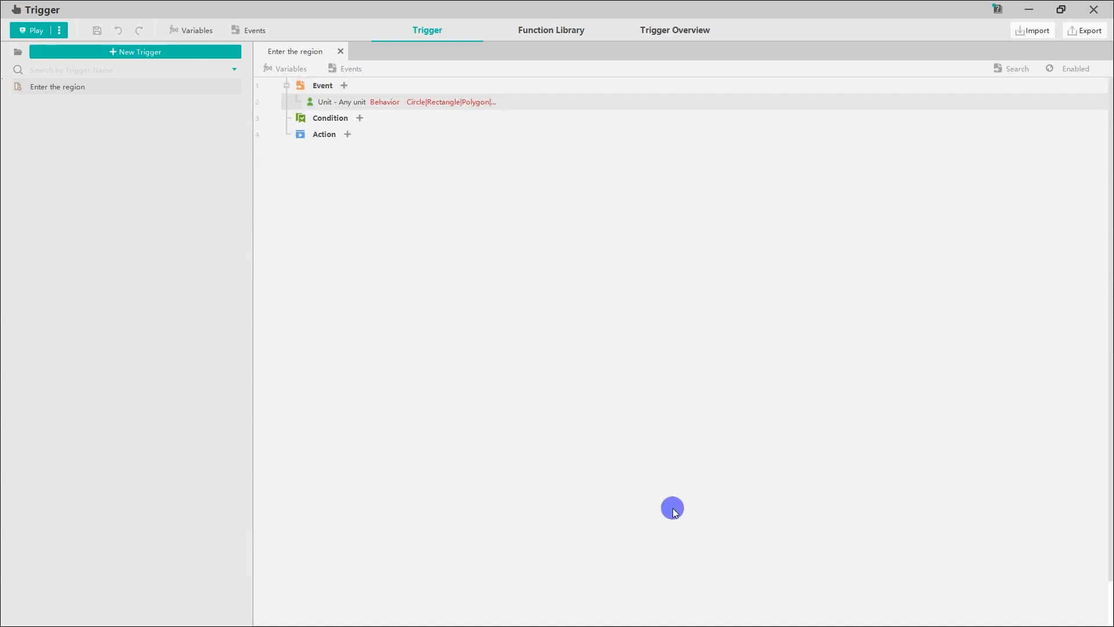
# Step: Set the region event's behavior to Enter and its area to the circle select_area
pyautogui.click(385, 103)
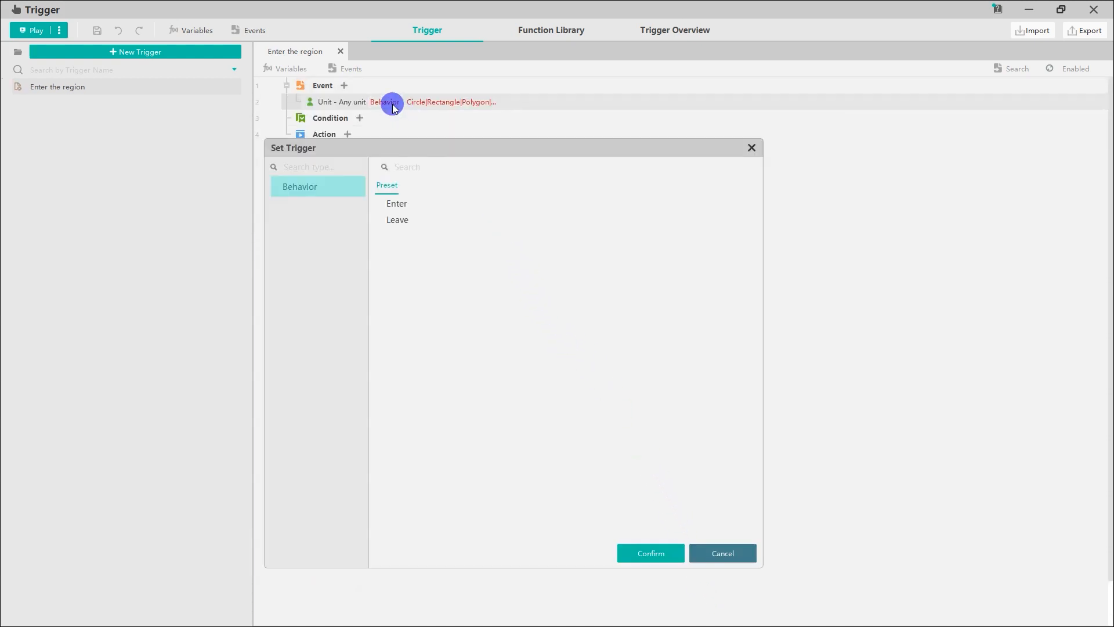
pyautogui.click(411, 205)
pyautogui.click(651, 552)
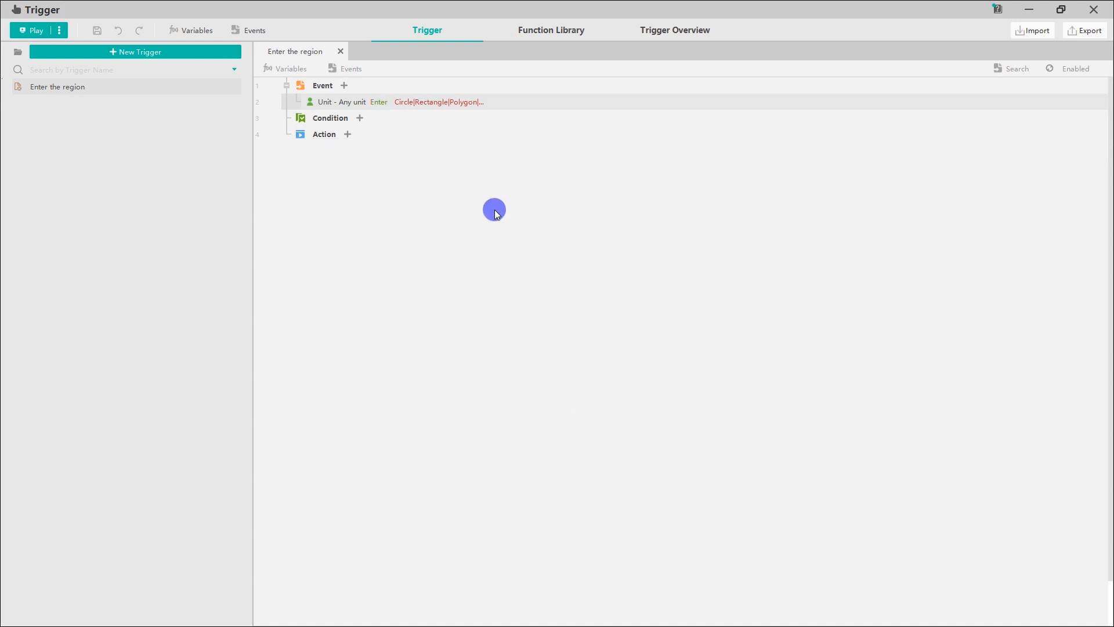
pyautogui.click(437, 102)
pyautogui.click(339, 228)
pyautogui.click(406, 202)
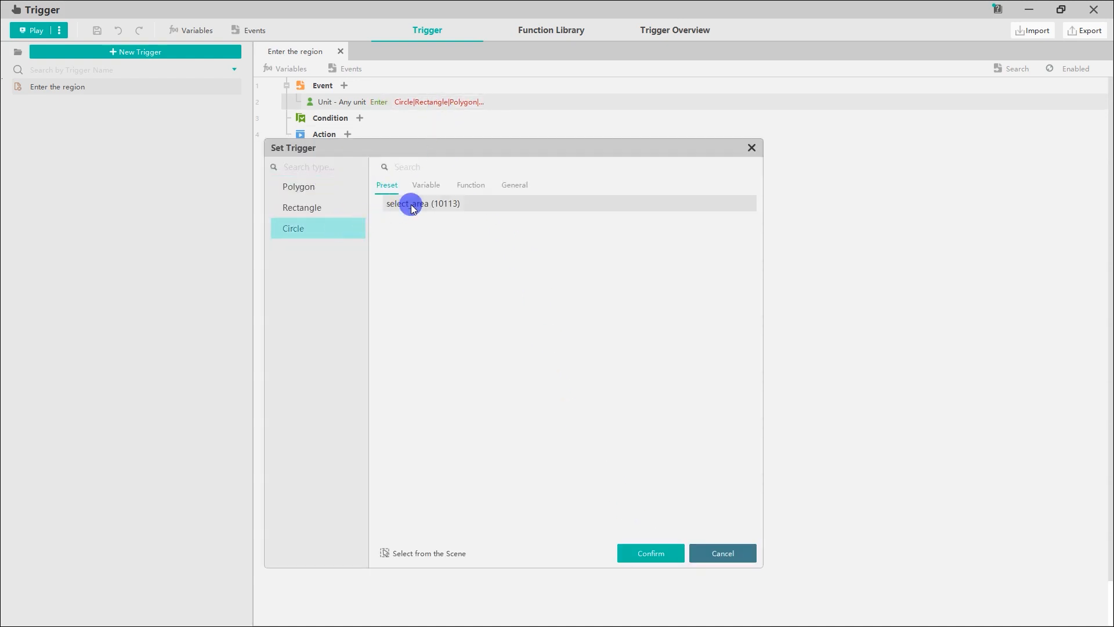
pyautogui.click(642, 551)
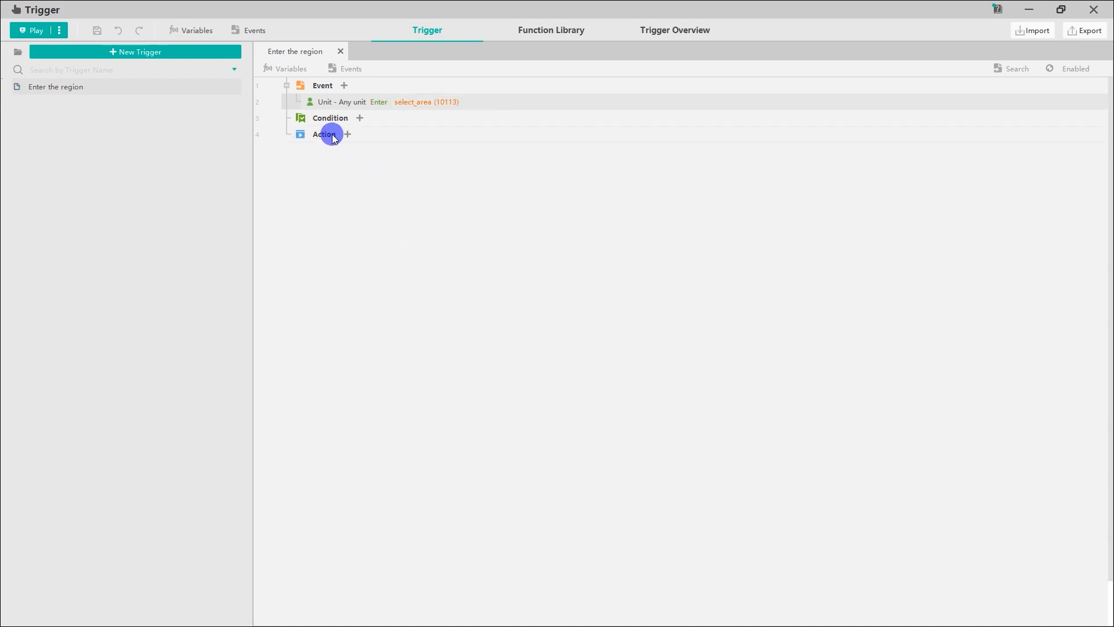
# Step: Add a Unit Type - Operate condition to the Enter the region trigger
pyautogui.click(360, 117)
pyautogui.click(294, 253)
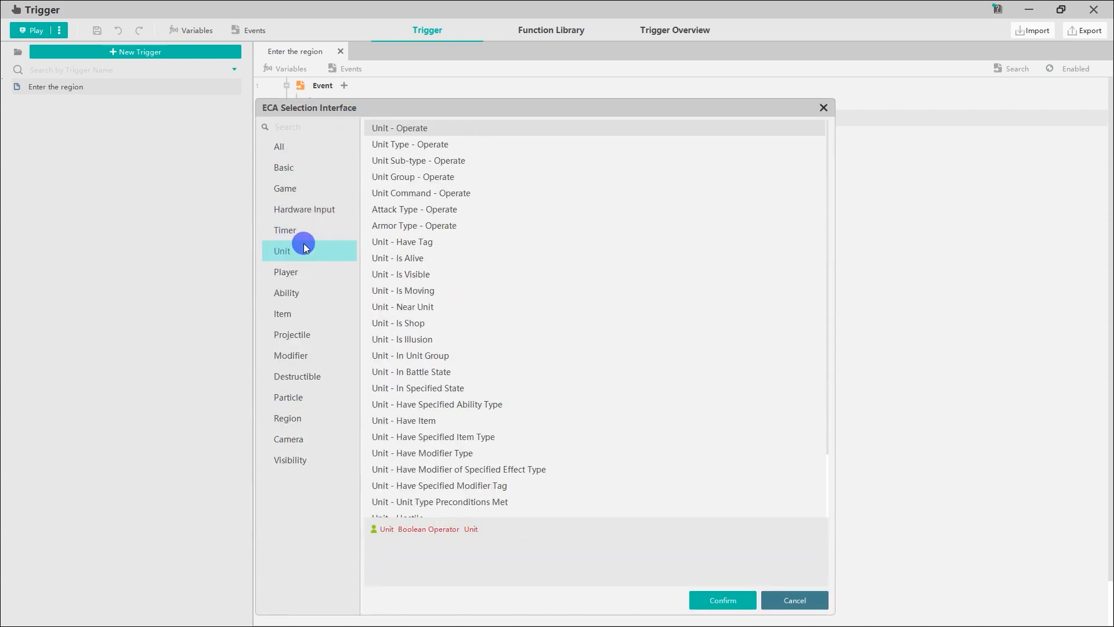
pyautogui.click(426, 145)
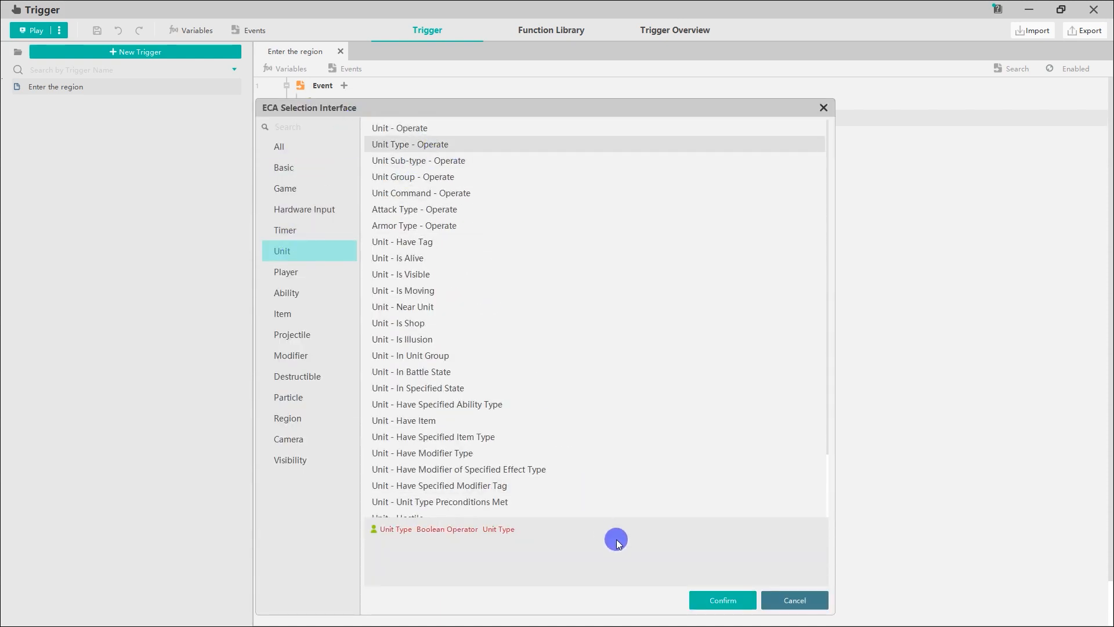
pyautogui.click(700, 600)
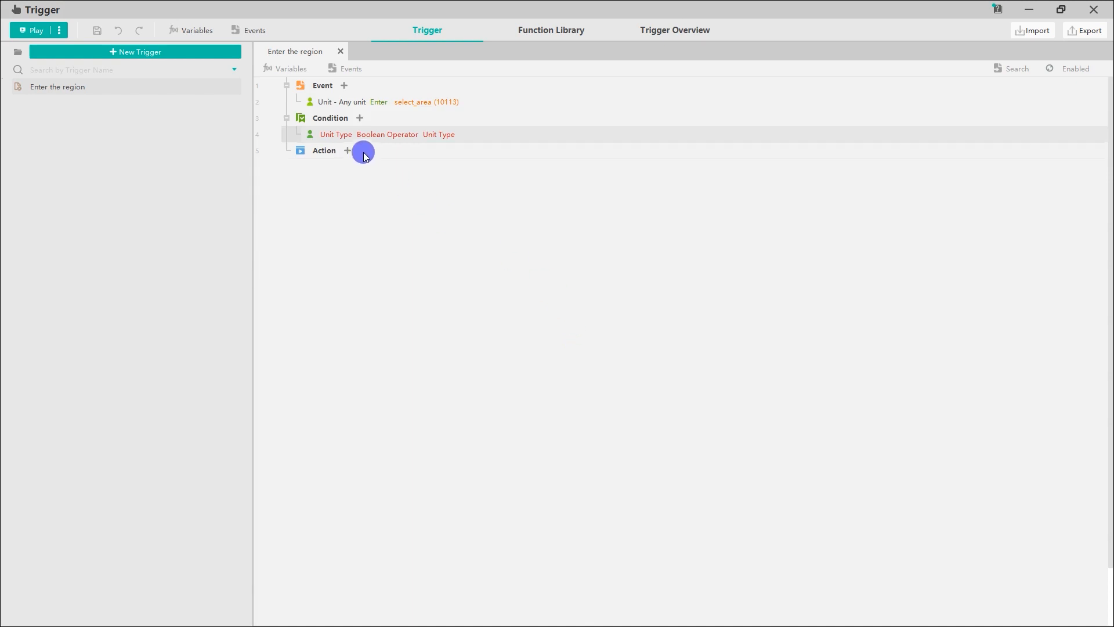
# Step: Set the condition's first operand to the Unit - Get Unit Type function, with Get Unit in Event as its unit
pyautogui.click(339, 134)
pyautogui.click(472, 185)
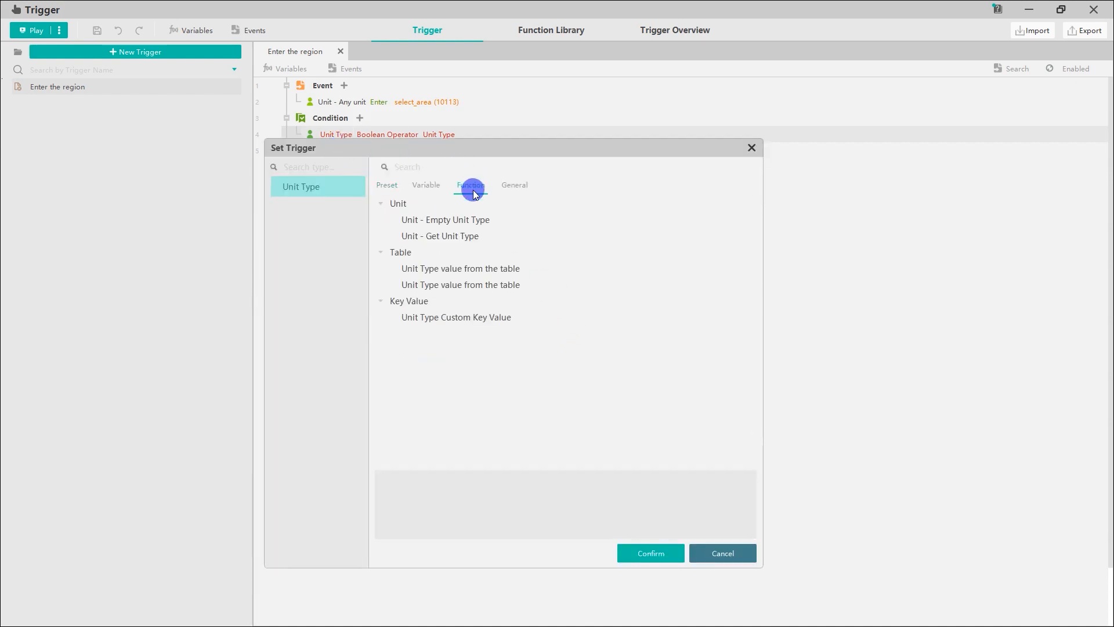
pyautogui.click(482, 234)
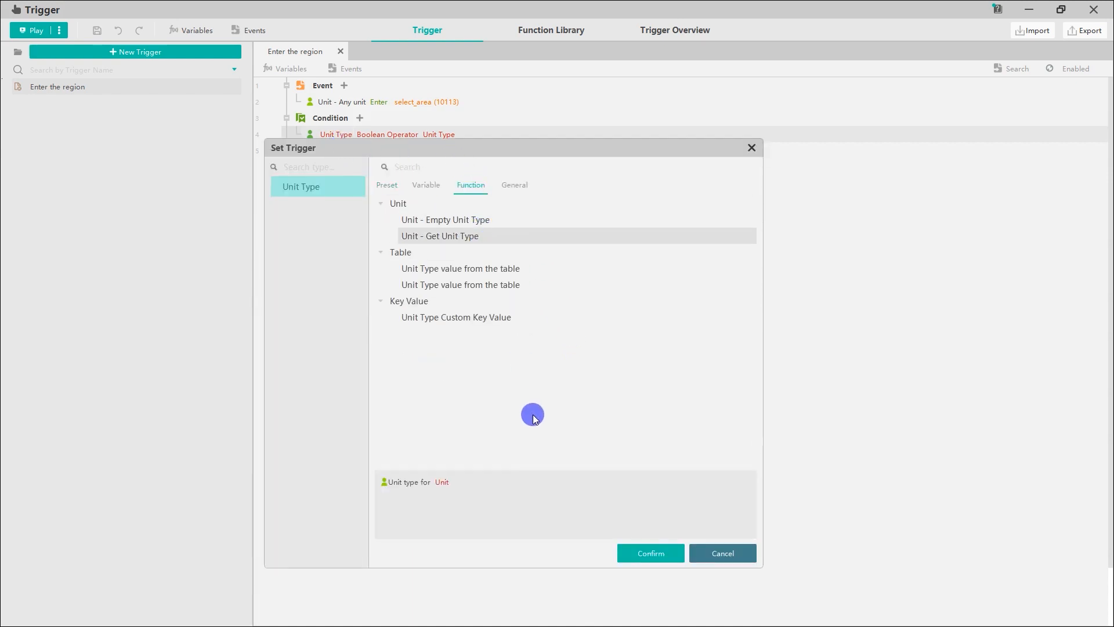
pyautogui.click(639, 548)
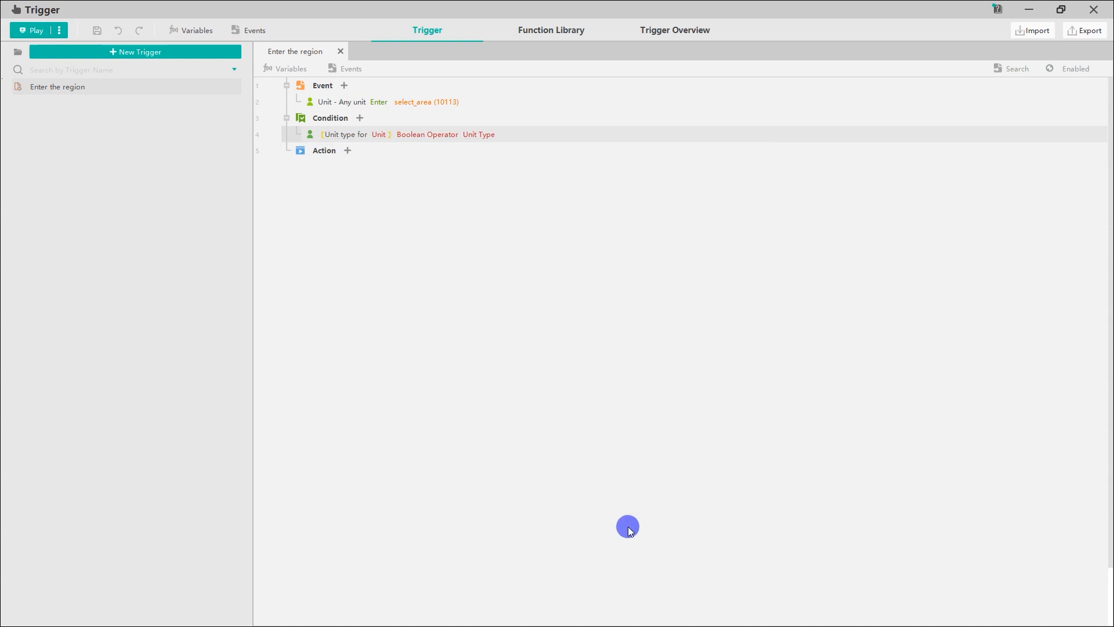
pyautogui.click(378, 134)
pyautogui.click(472, 185)
pyautogui.click(437, 187)
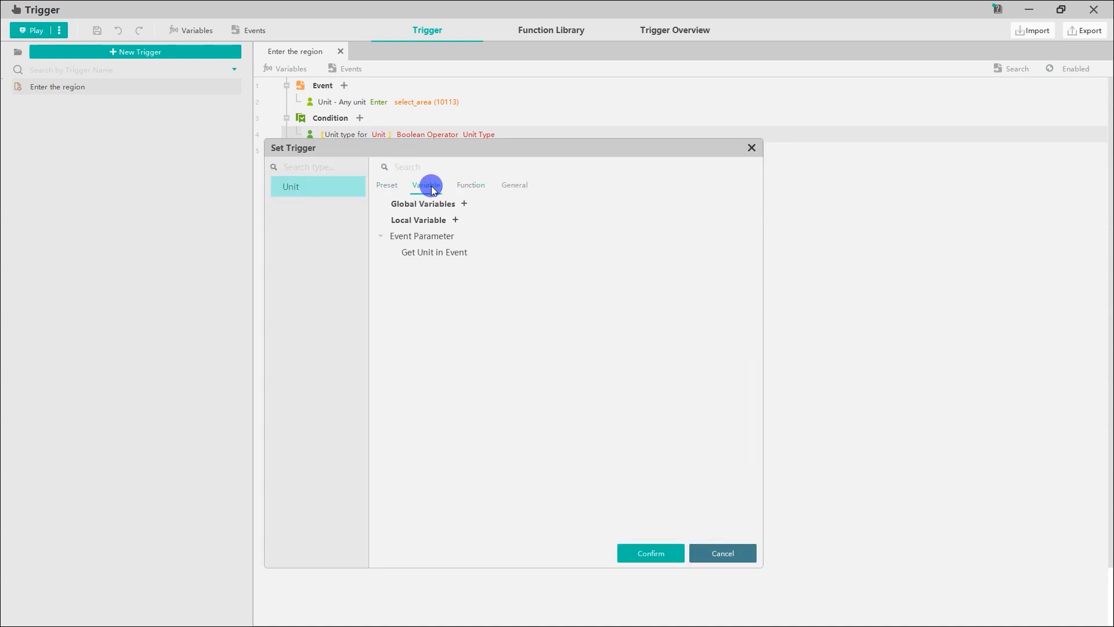
pyautogui.click(447, 251)
pyautogui.click(648, 542)
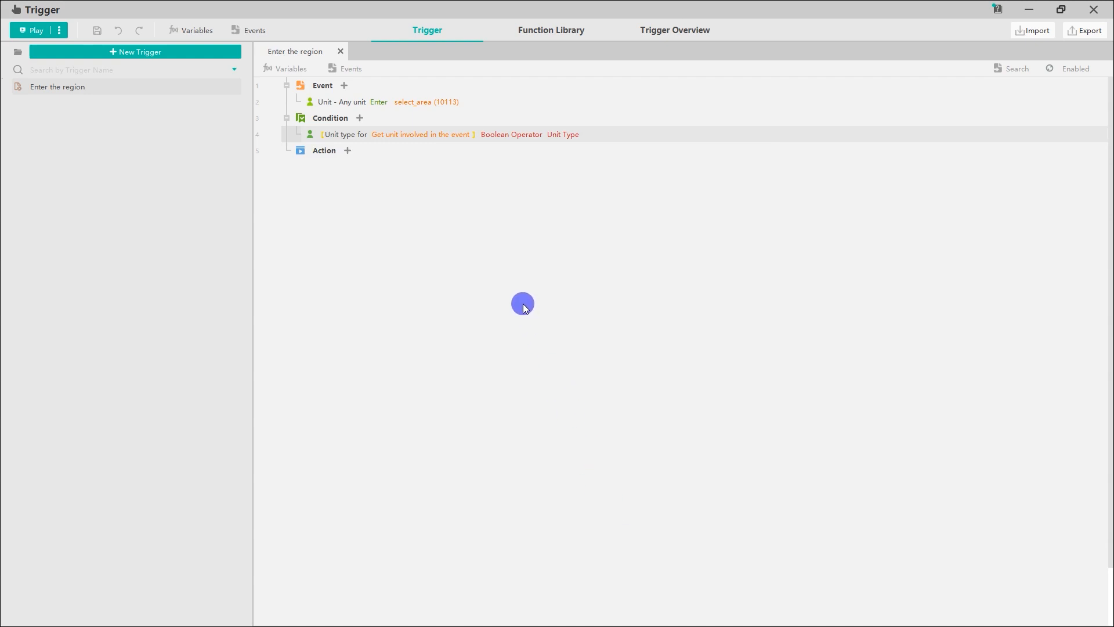
# Step: Set the condition's operator to equals and its compared unit type to the custom unit Clint
pyautogui.click(503, 136)
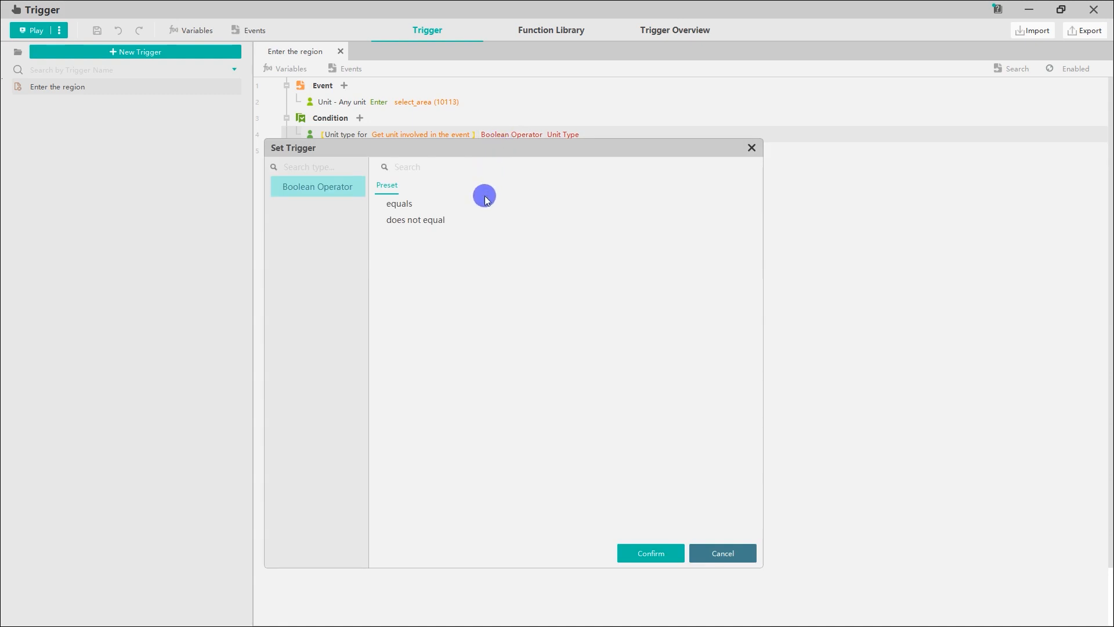
pyautogui.click(482, 202)
pyautogui.click(643, 550)
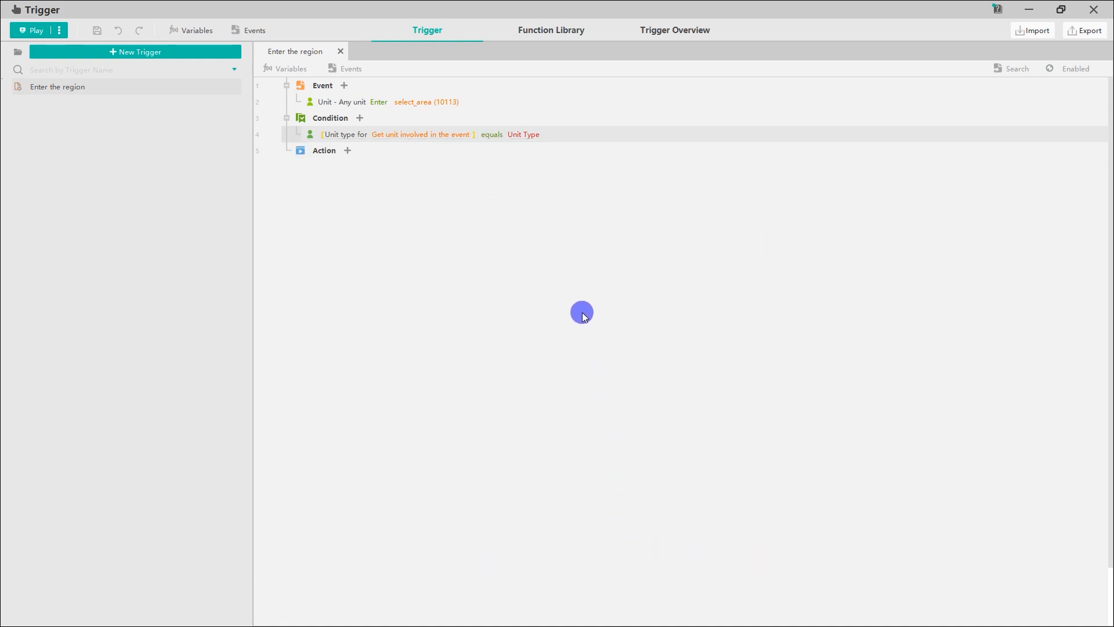
pyautogui.click(522, 135)
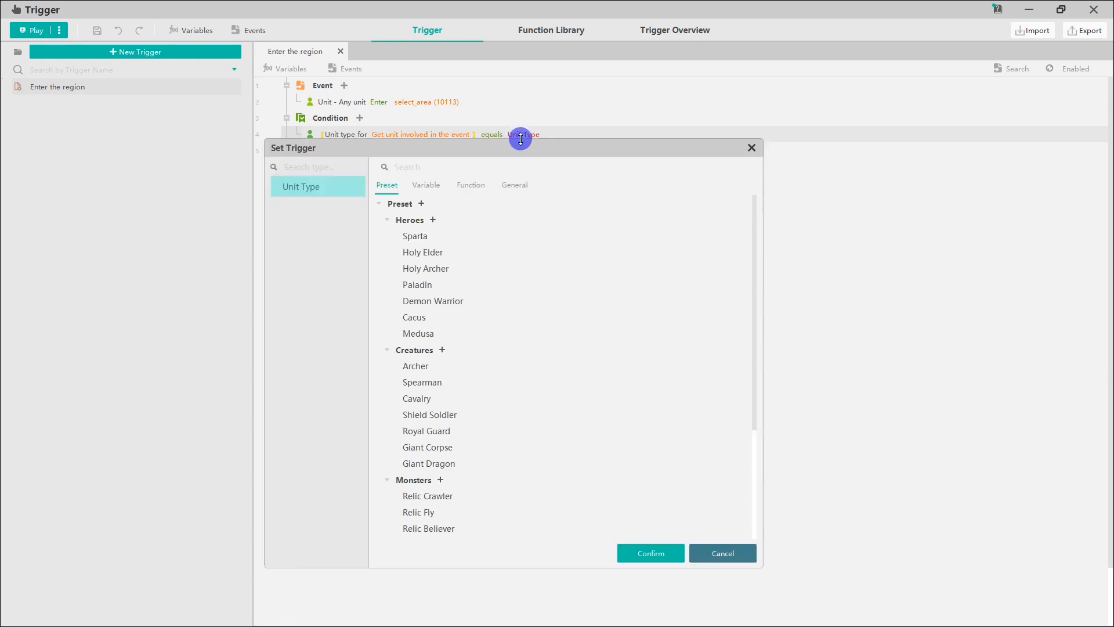
pyautogui.click(379, 203)
pyautogui.click(400, 236)
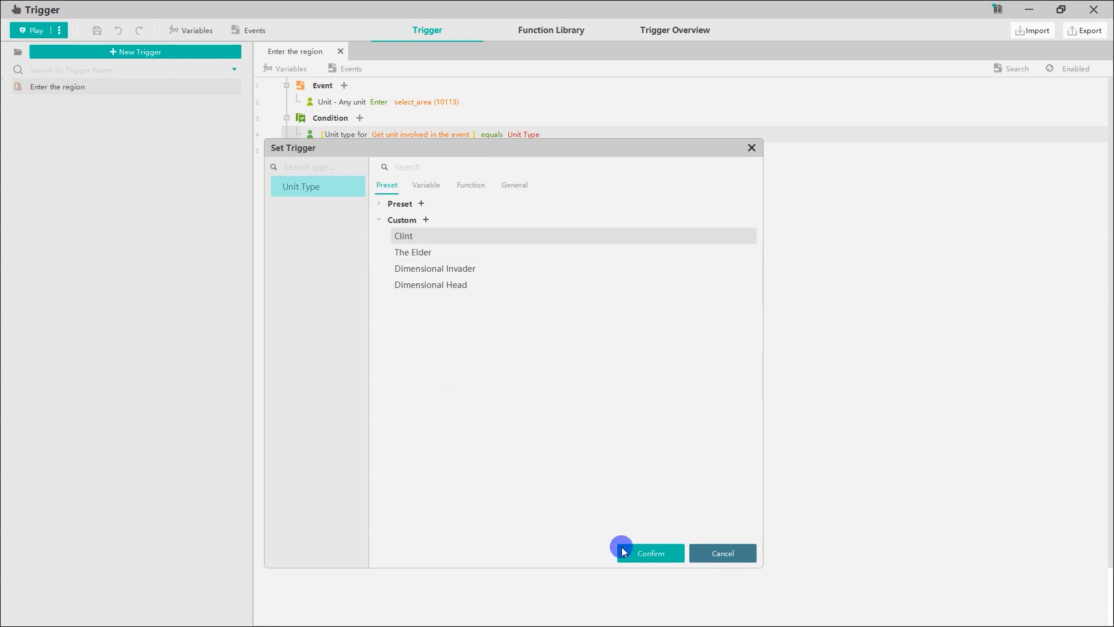
pyautogui.click(624, 552)
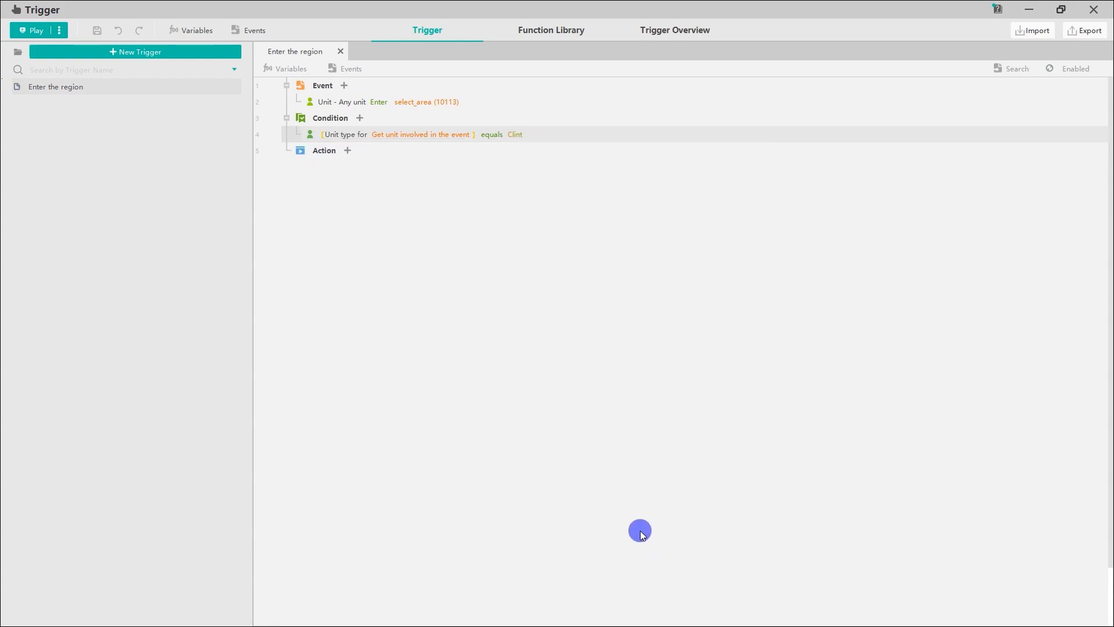
# Step: Add a UI - Display/Hide Widget action to the Enter the region trigger
pyautogui.click(324, 152)
pyautogui.doubleClick(329, 157)
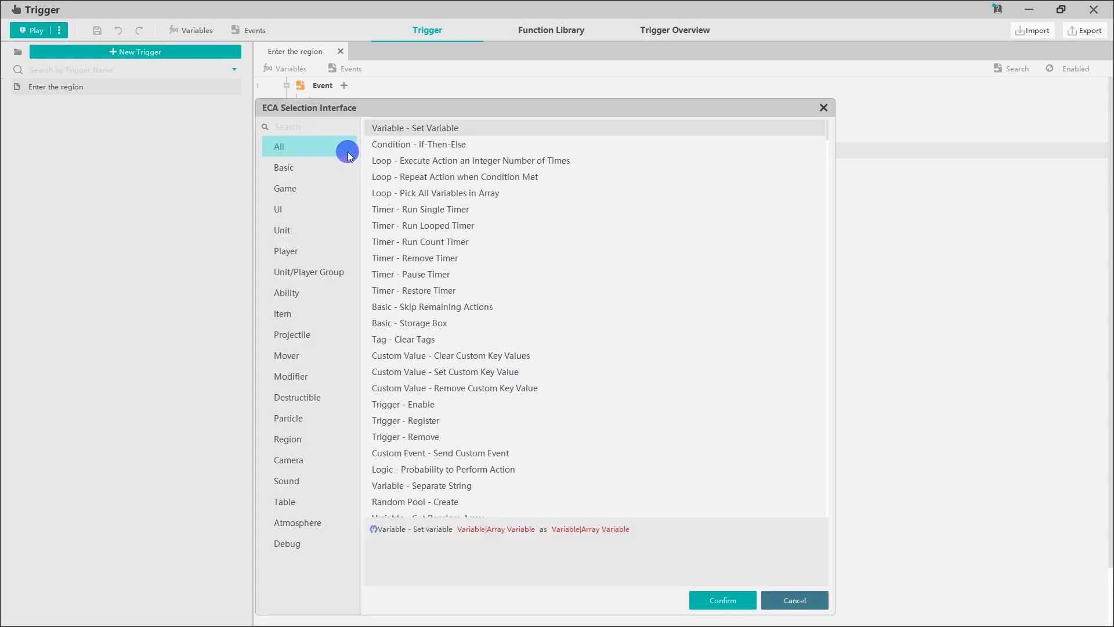
pyautogui.click(323, 212)
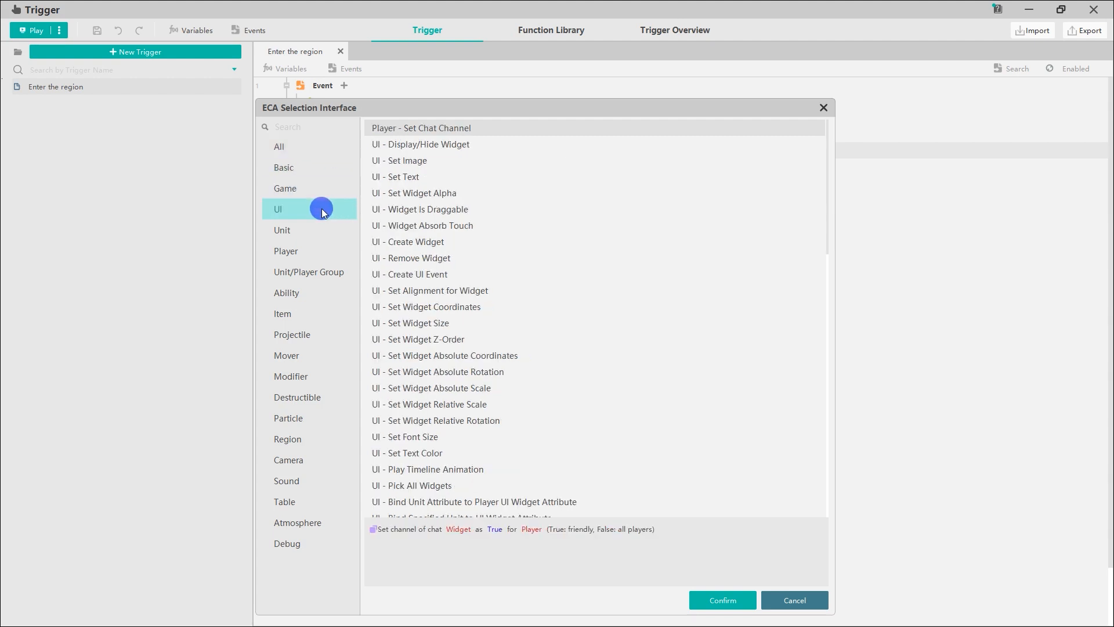
pyautogui.click(460, 148)
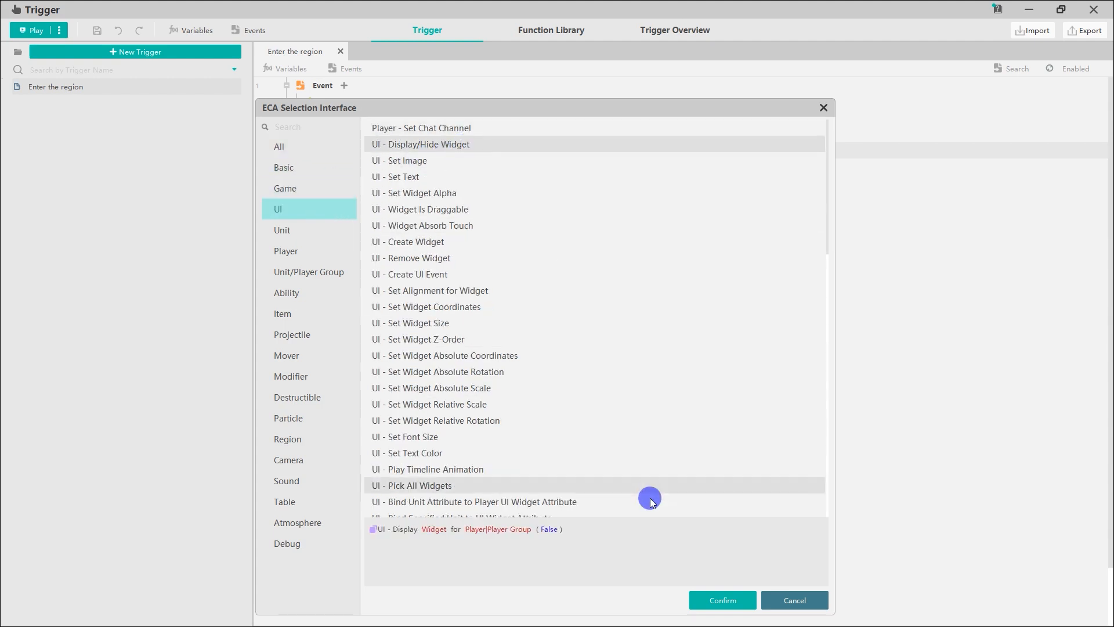
pyautogui.click(704, 597)
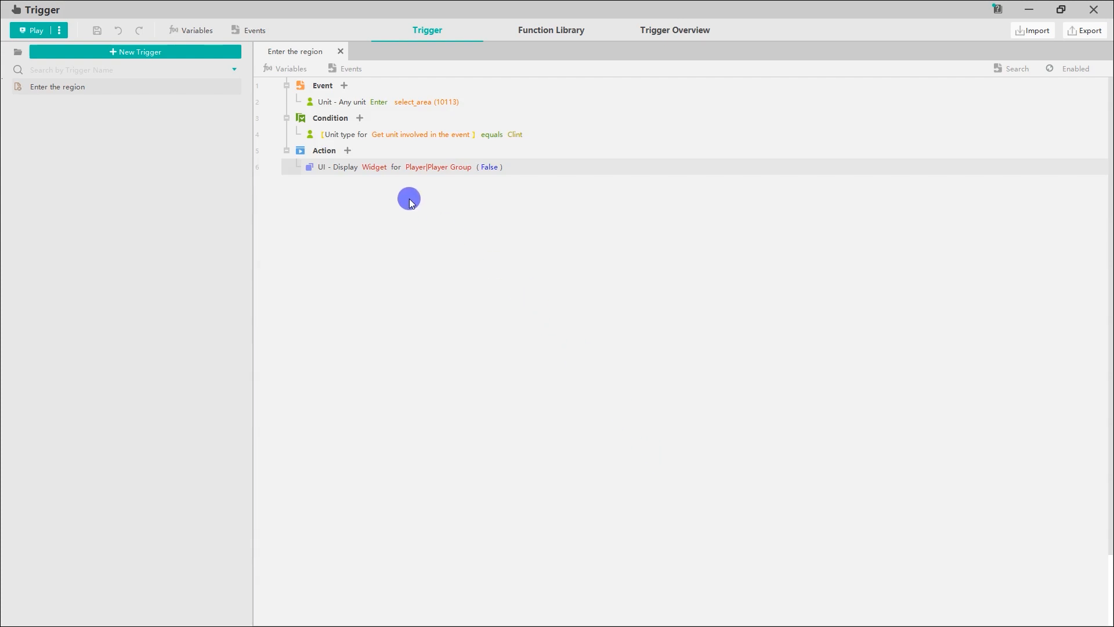
# Step: Set the display action's widget to the Select a treasure panel
pyautogui.click(375, 168)
pyautogui.click(379, 219)
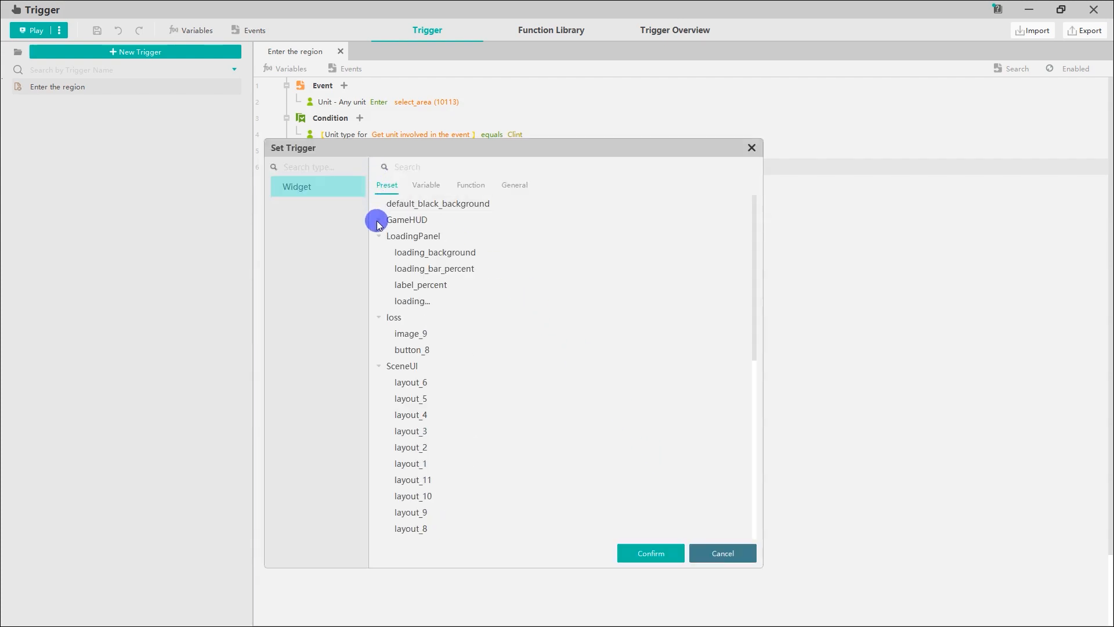
pyautogui.click(379, 236)
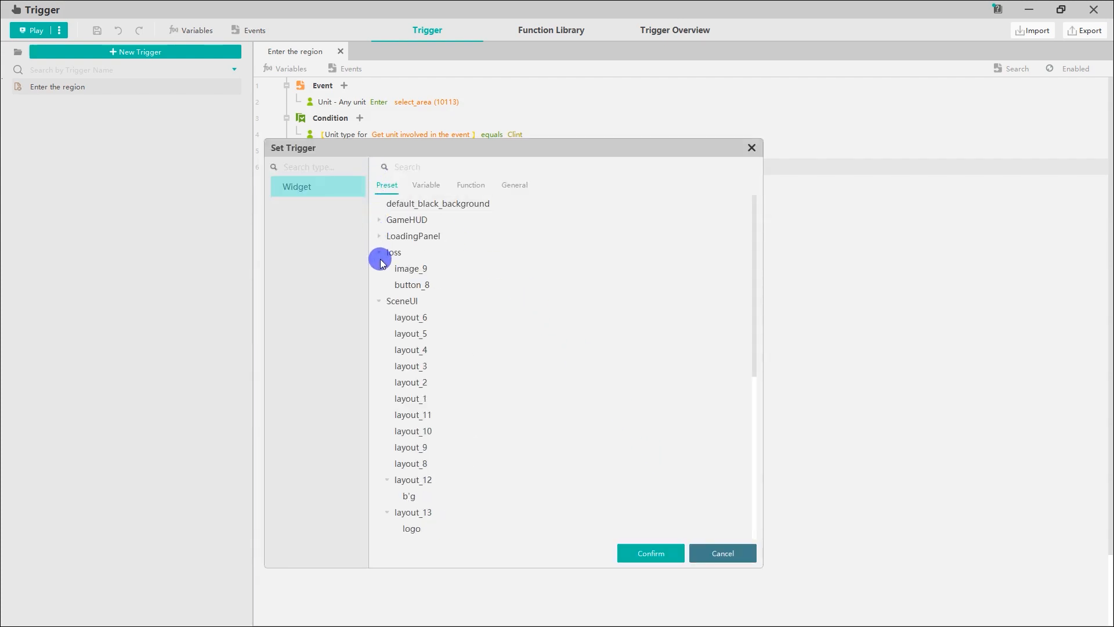
pyautogui.click(380, 259)
pyautogui.click(379, 268)
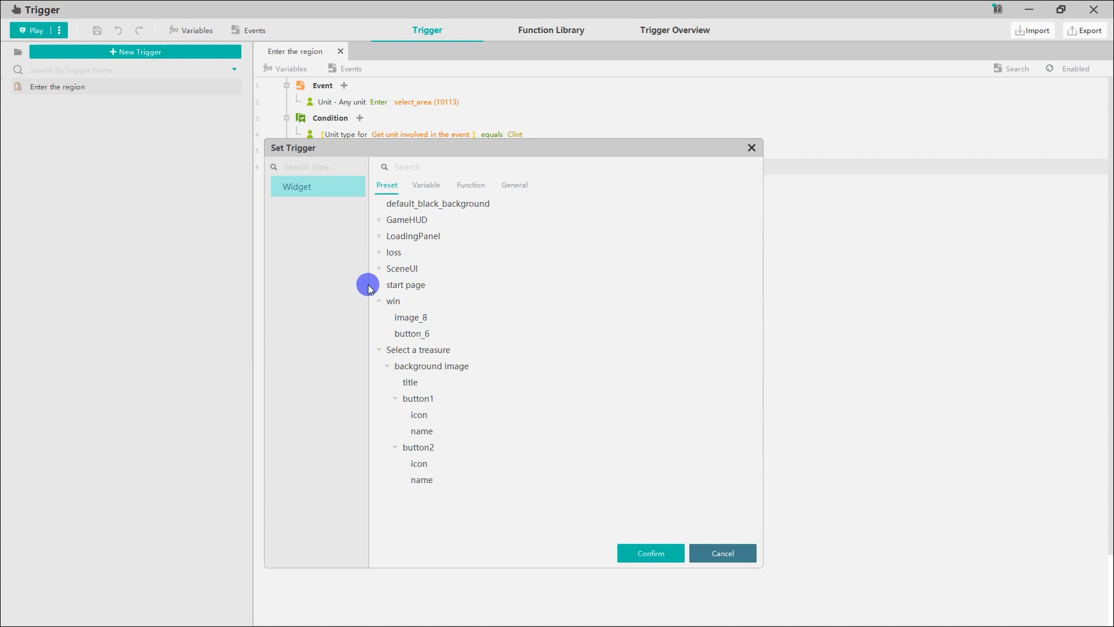
pyautogui.click(471, 356)
pyautogui.click(640, 552)
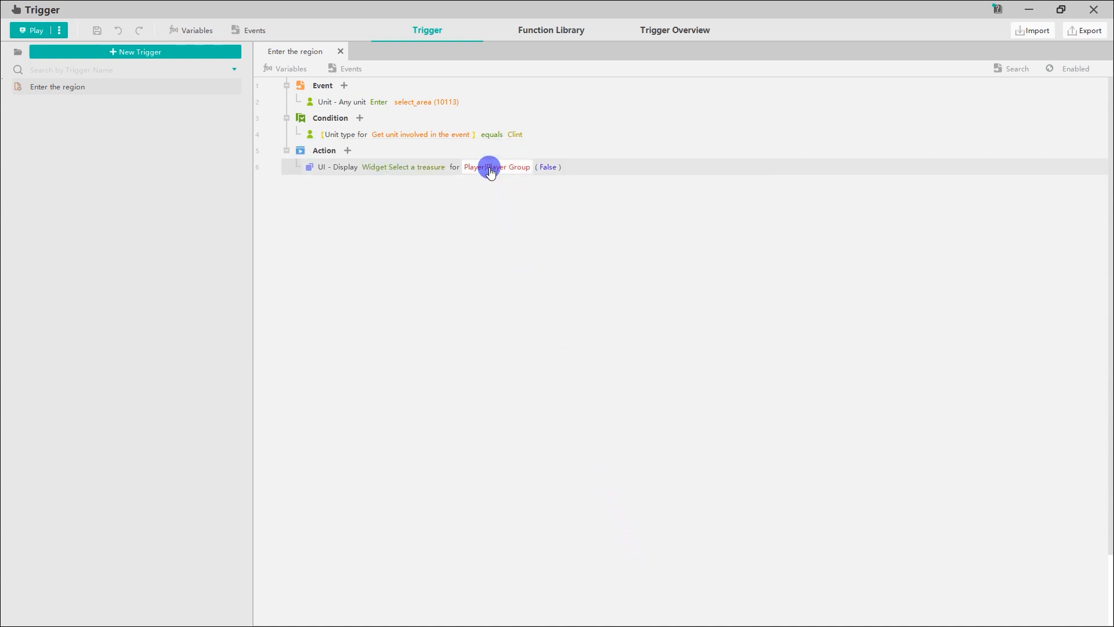
# Step: Set the display action's player to Player 1 and its display value to True
pyautogui.click(490, 169)
pyautogui.click(485, 198)
pyautogui.click(647, 549)
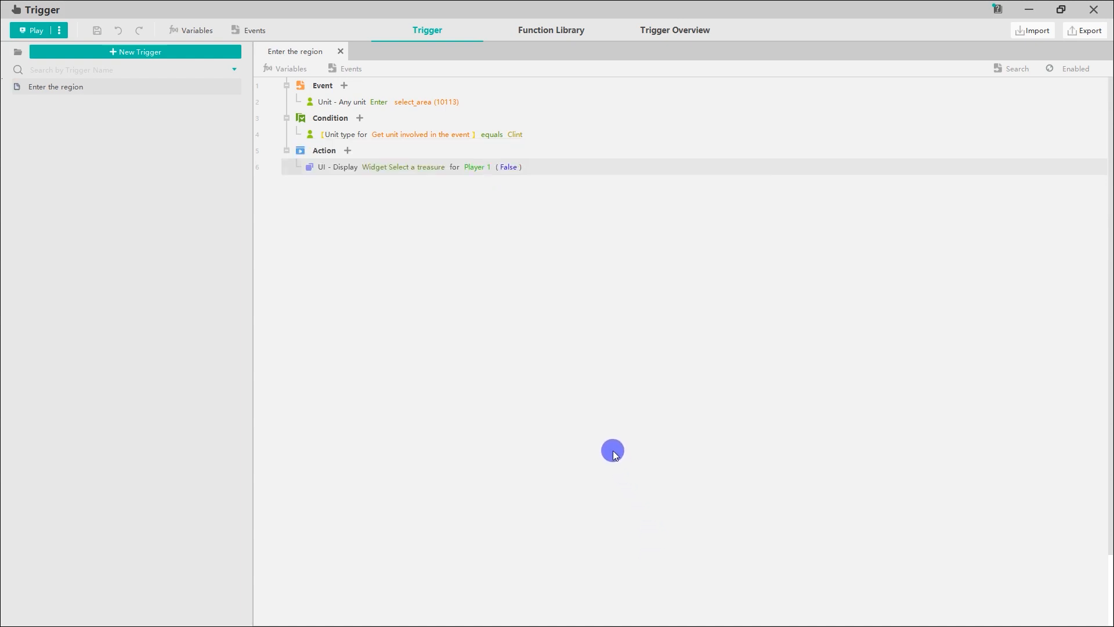
pyautogui.click(509, 168)
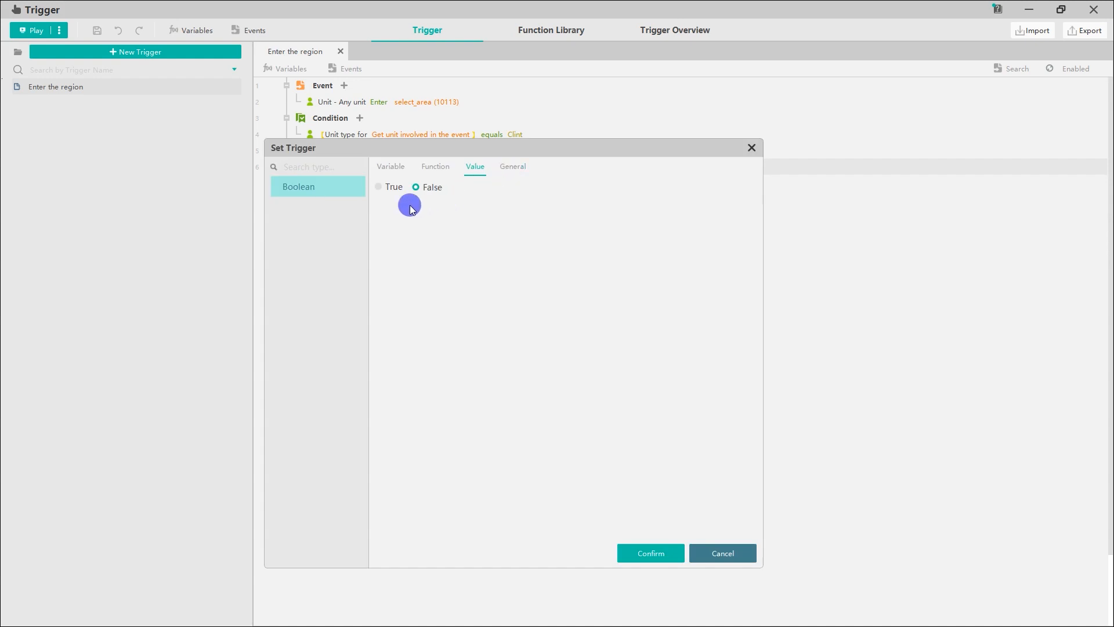
pyautogui.click(379, 187)
pyautogui.click(643, 553)
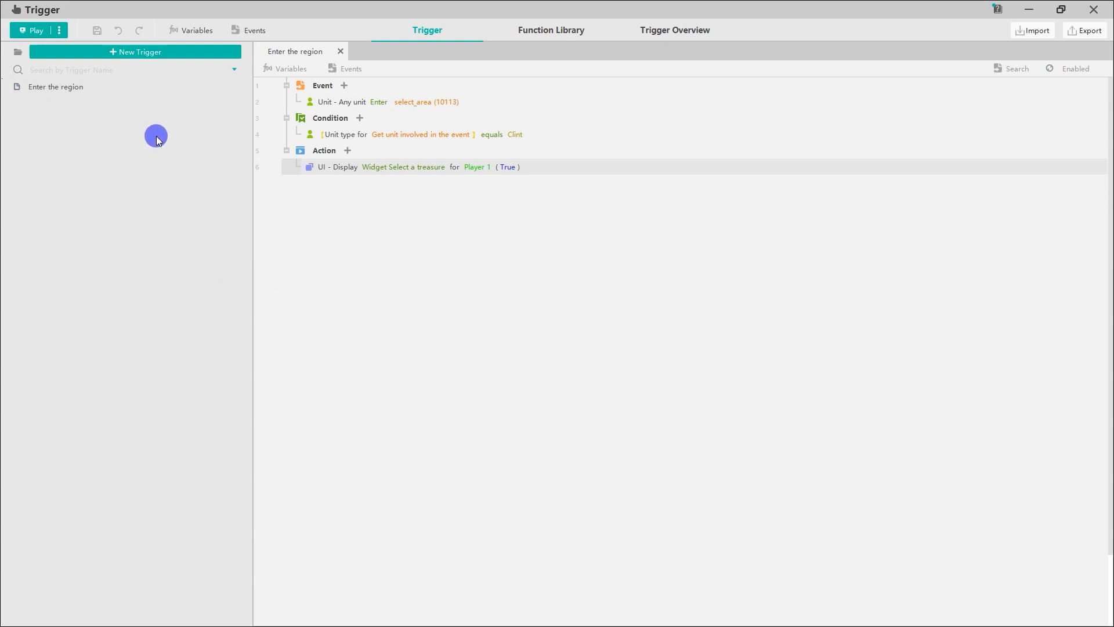
# Step: Create a new trigger and name it "Choose ring"
pyautogui.click(152, 53)
pyautogui.click(144, 100)
pyautogui.rightClick(147, 102)
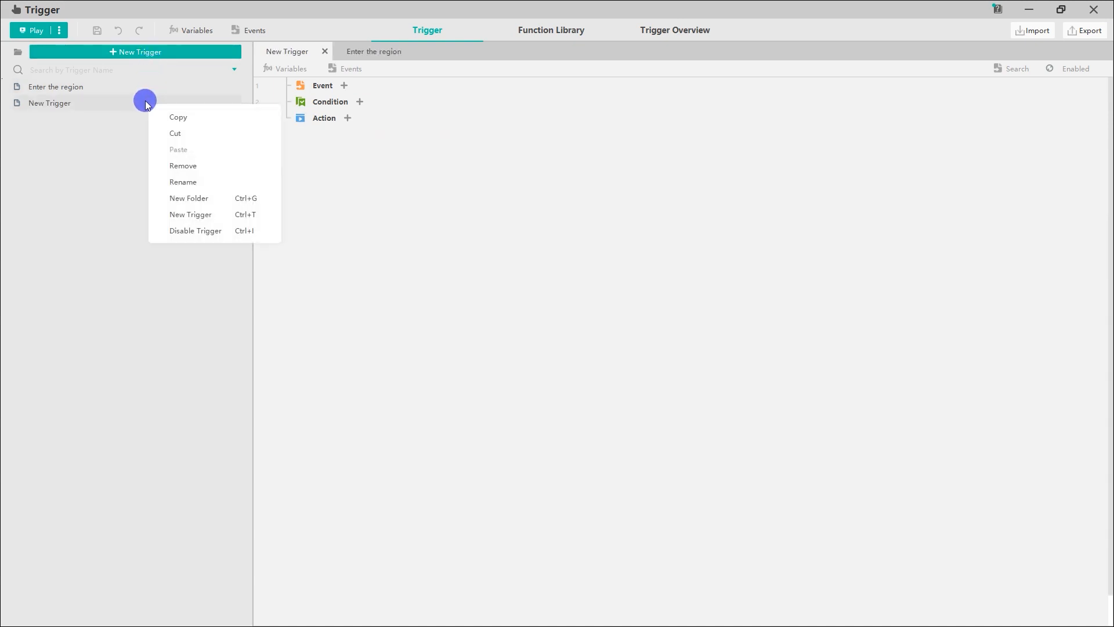
pyautogui.click(173, 184)
pyautogui.write('Choose ring')
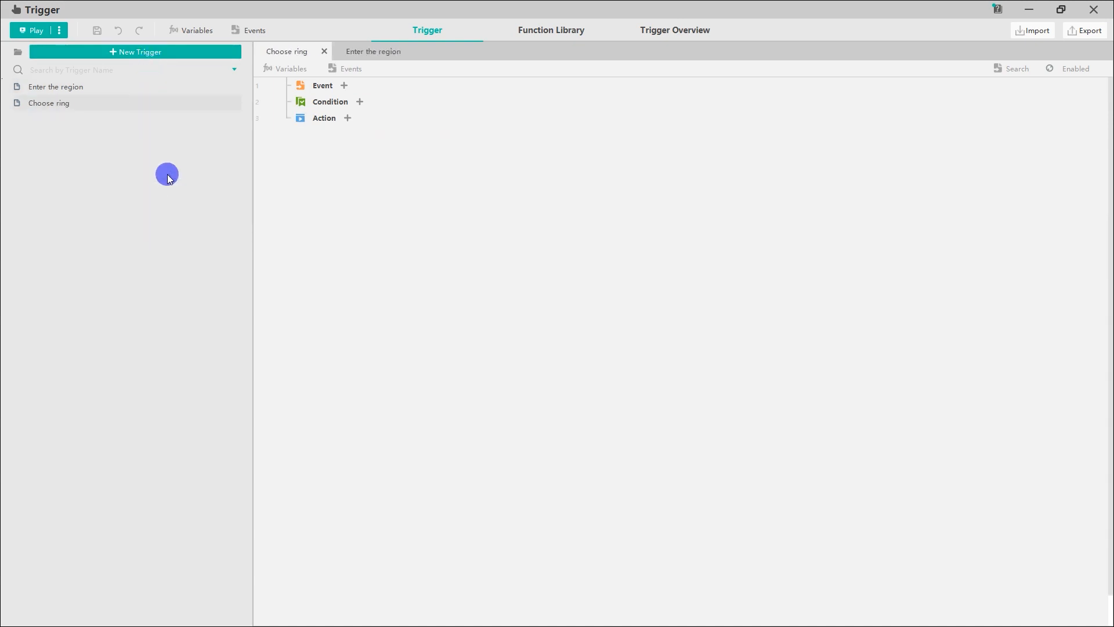
# Step: Add a UI - Widget Event to the Choose ring trigger and set its UI event to Choose ring
pyautogui.click(337, 85)
pyautogui.click(323, 209)
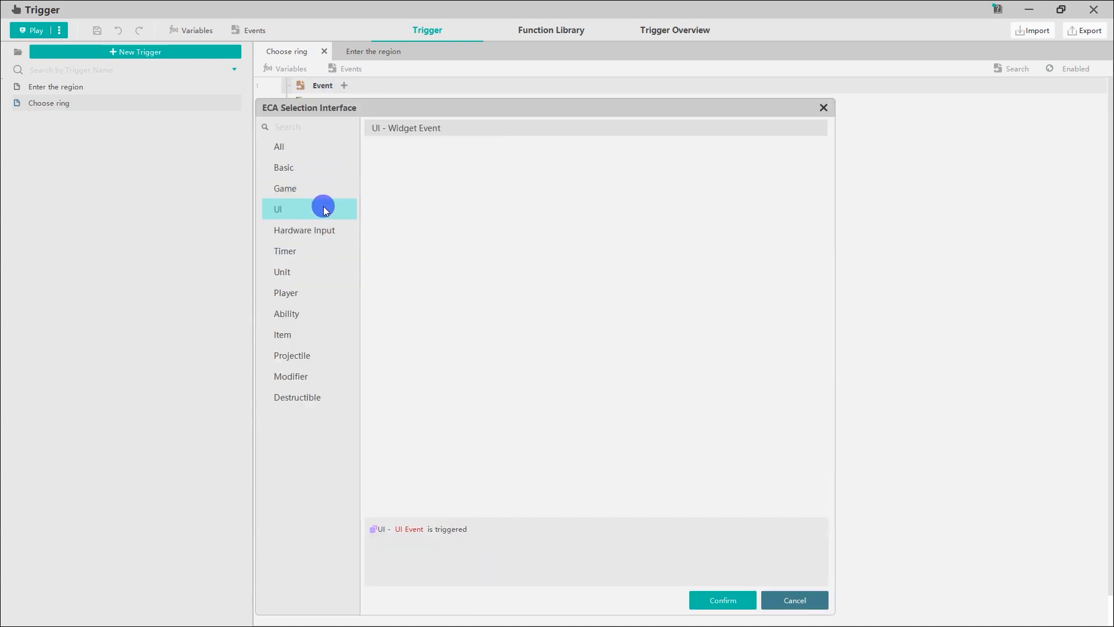
pyautogui.click(706, 600)
pyautogui.click(353, 103)
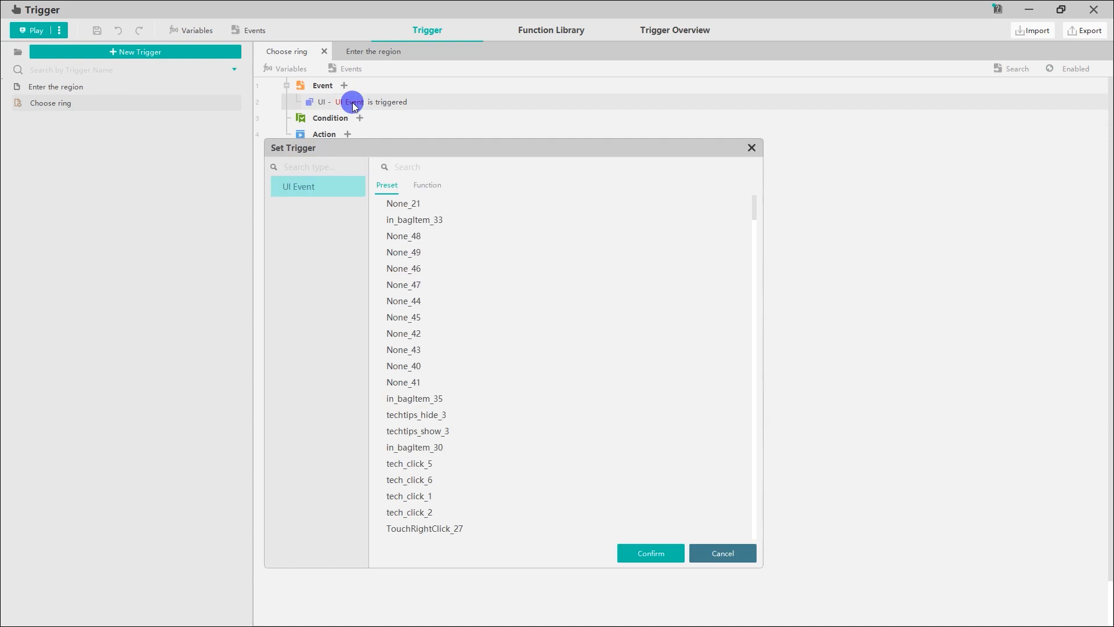
pyautogui.moveTo(386, 147); pyautogui.dragTo(385, 137)
pyautogui.scroll(-4, 738, 214)
pyautogui.scroll(-10, 739, 215)
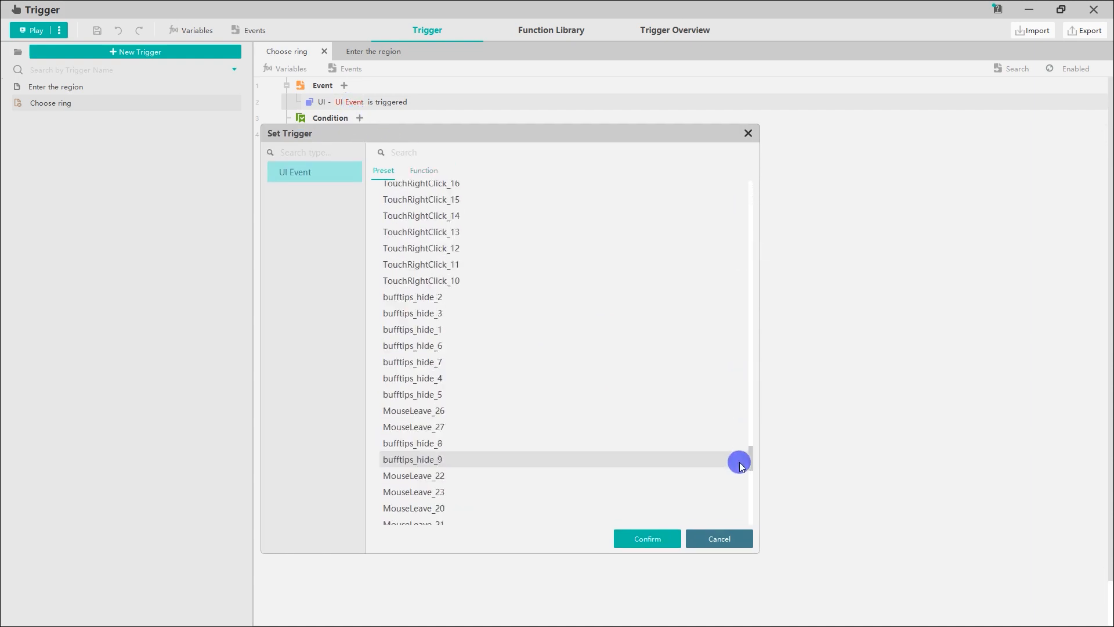
pyautogui.click(694, 238)
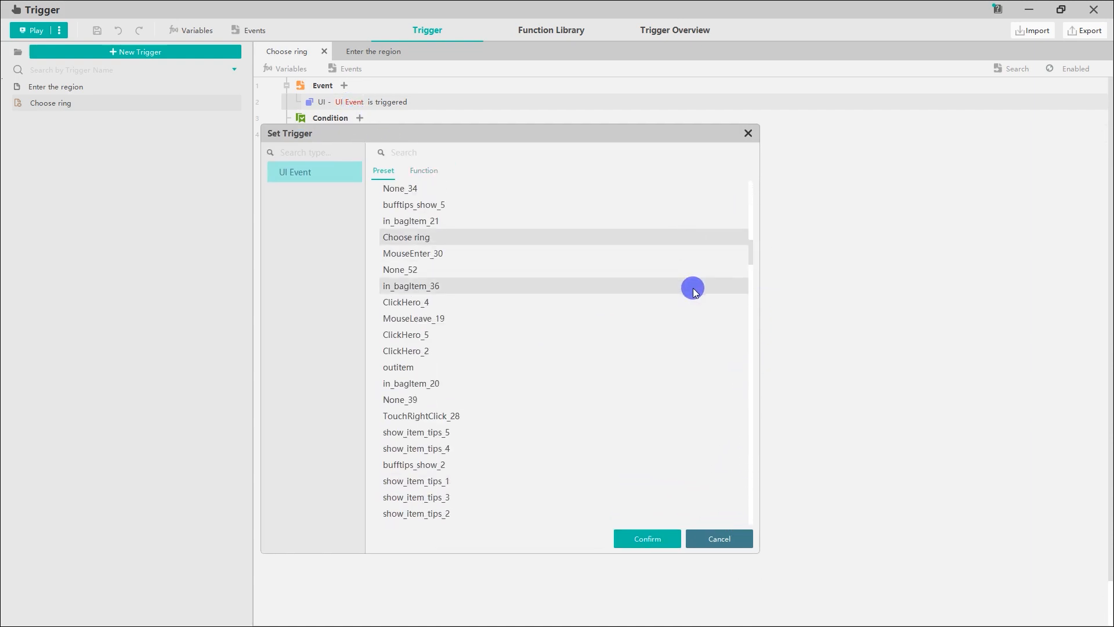
pyautogui.click(665, 536)
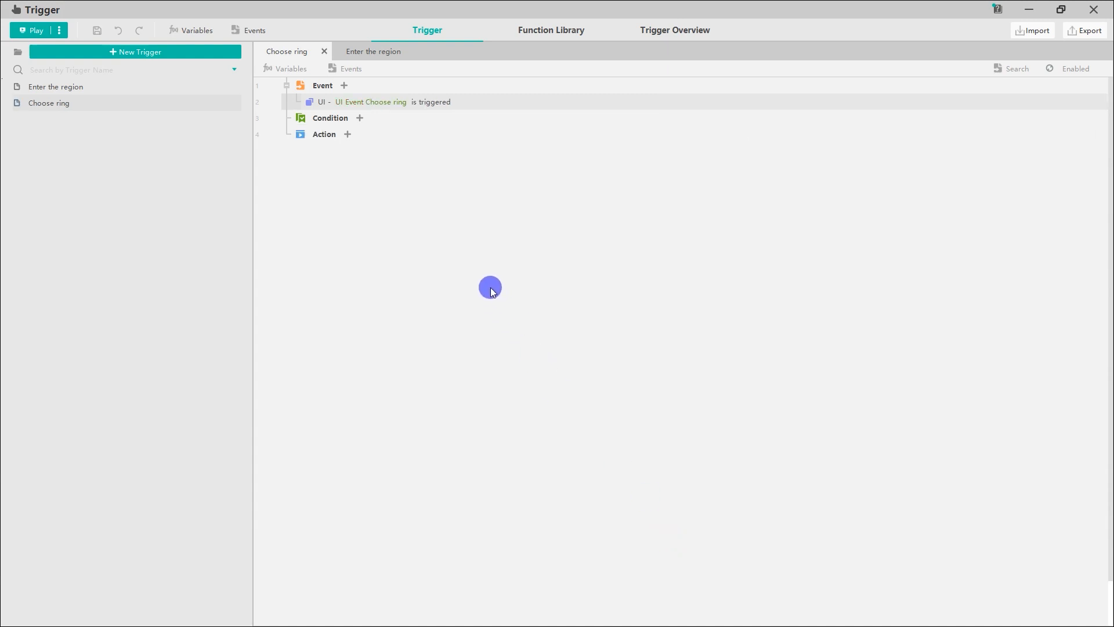
# Step: Add a UI - Display/Hide Widget action to the Choose ring trigger
pyautogui.click(347, 134)
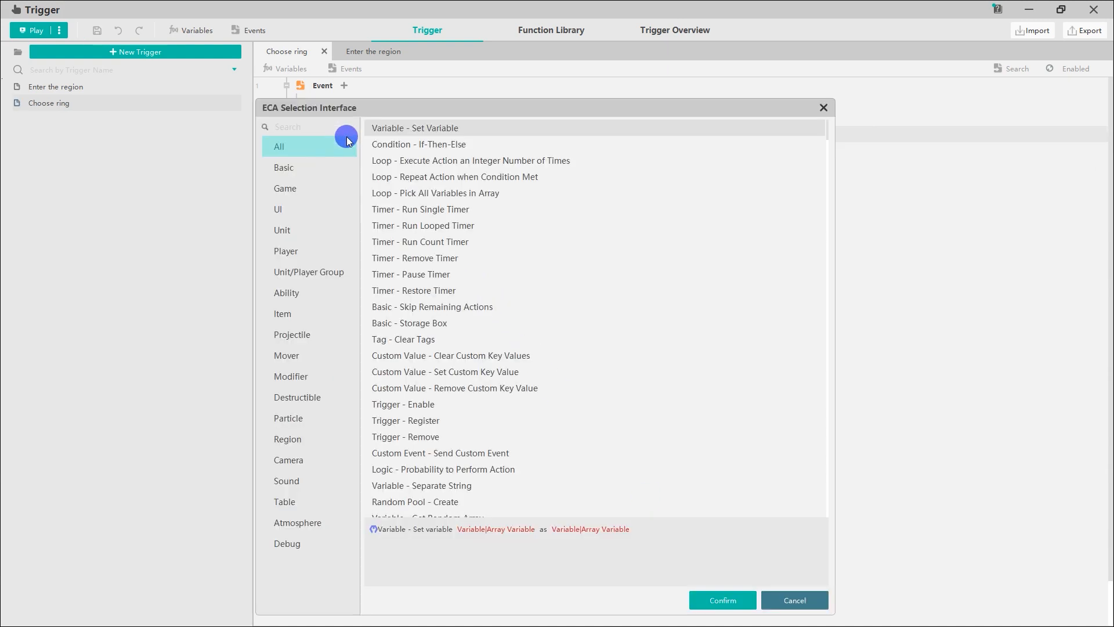
pyautogui.click(332, 208)
pyautogui.click(444, 150)
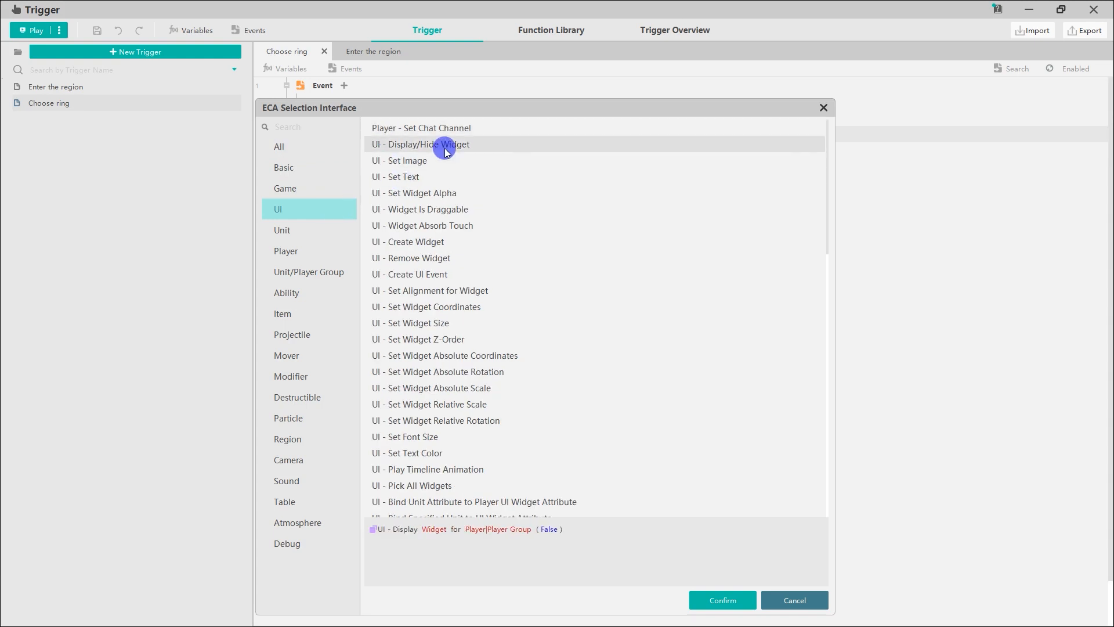
pyautogui.click(716, 599)
# Step: Set the widget of the Choose ring trigger's display action to the "Select a treasure" panel
pyautogui.click(375, 151)
pyautogui.click(375, 204)
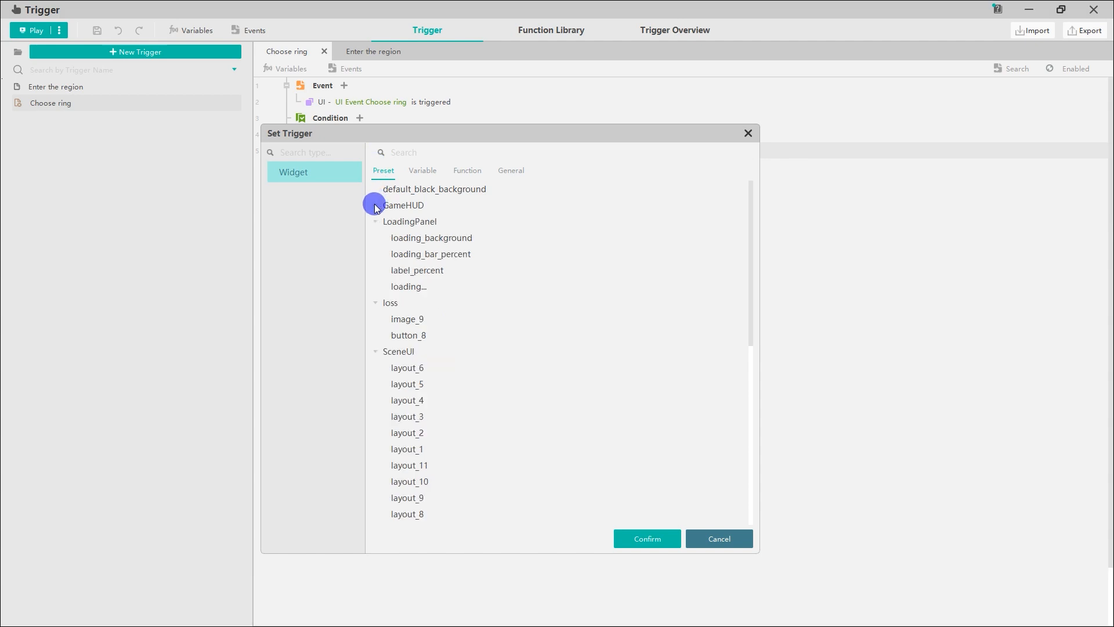
pyautogui.click(376, 221)
pyautogui.click(375, 238)
pyautogui.click(375, 254)
pyautogui.click(383, 335)
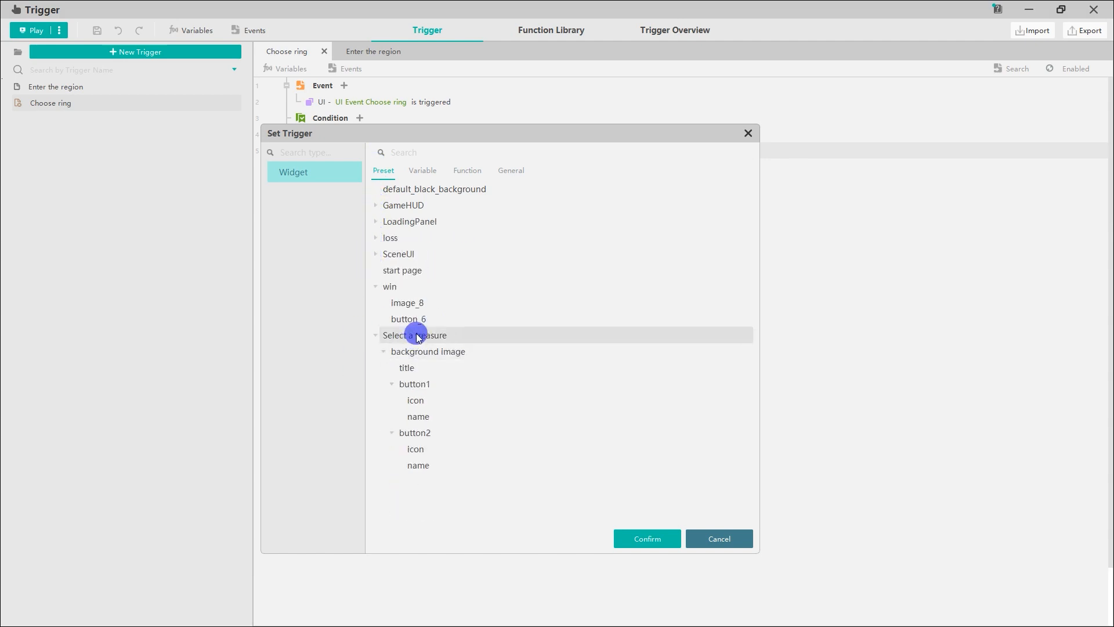
pyautogui.click(633, 537)
# Step: Set the display action's player to Player 1 and keep its display value at False
pyautogui.click(500, 149)
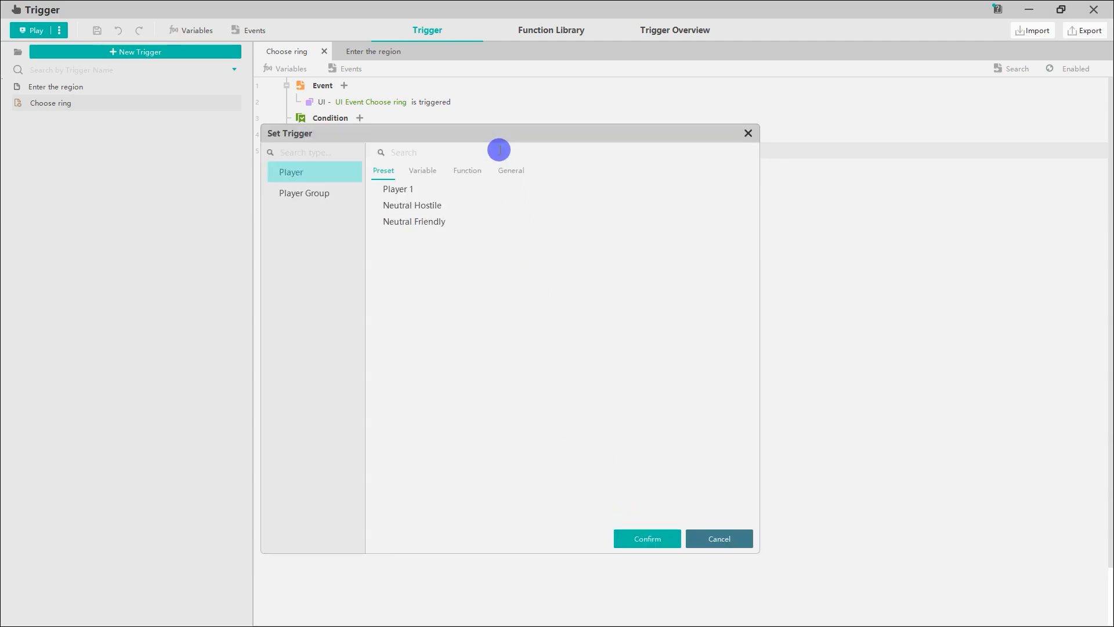
pyautogui.click(639, 535)
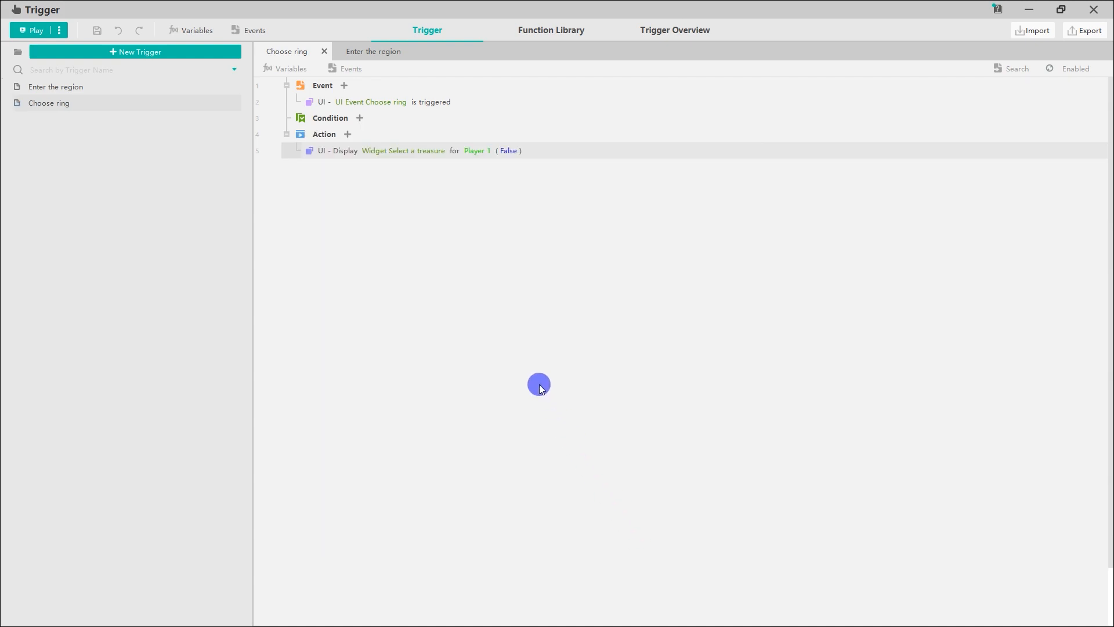
pyautogui.click(508, 151)
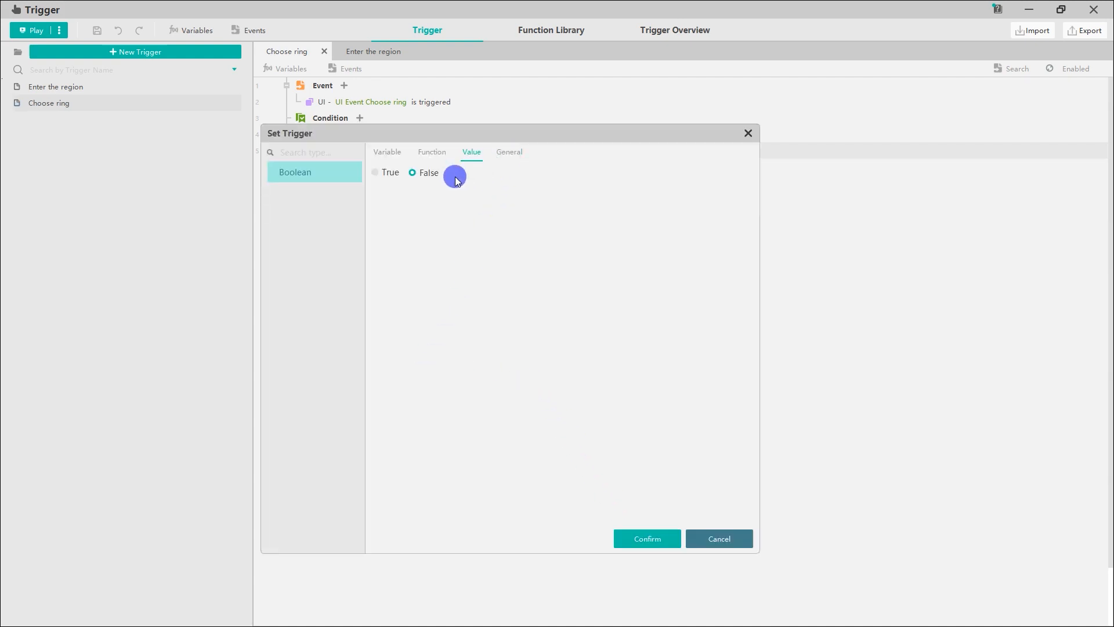
pyautogui.click(621, 538)
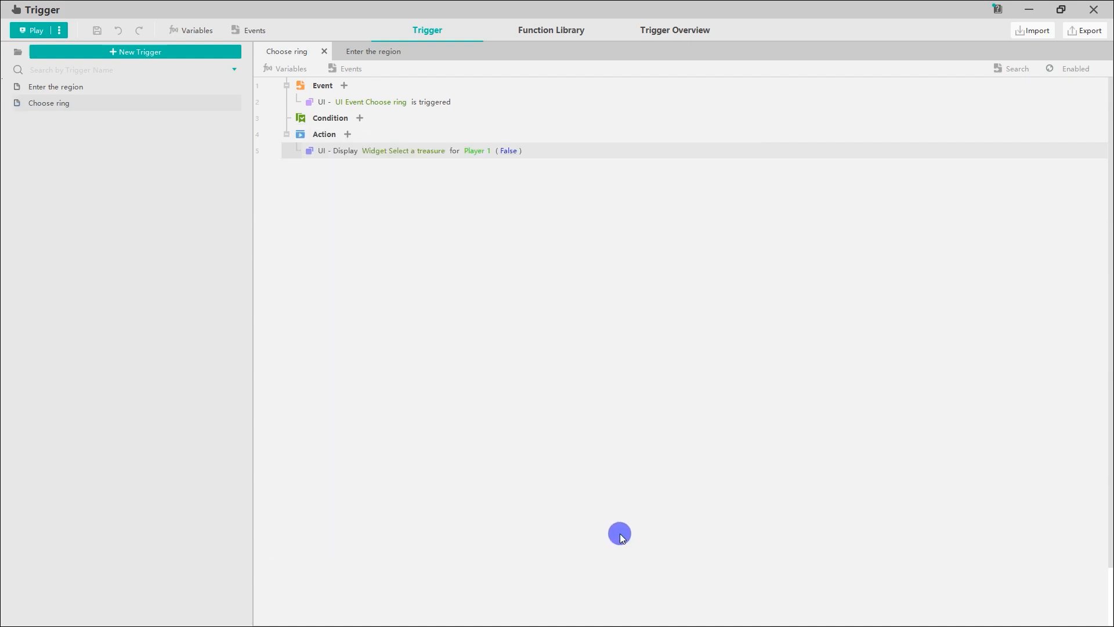
# Step: Add a UI - System Information Message action to the Choose ring trigger
pyautogui.click(348, 135)
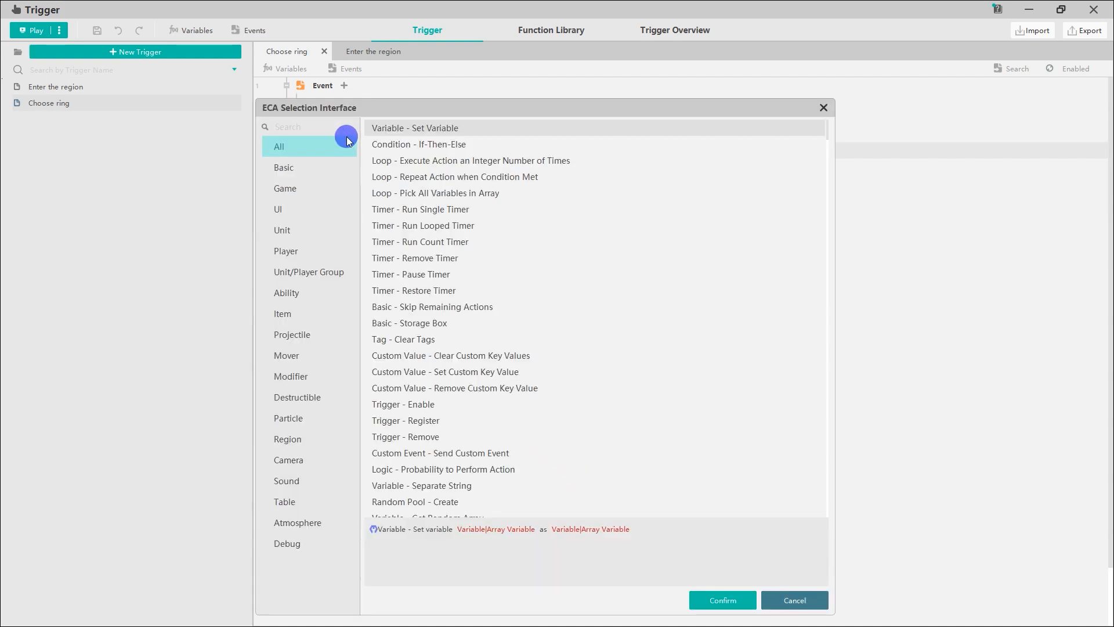
pyautogui.click(323, 208)
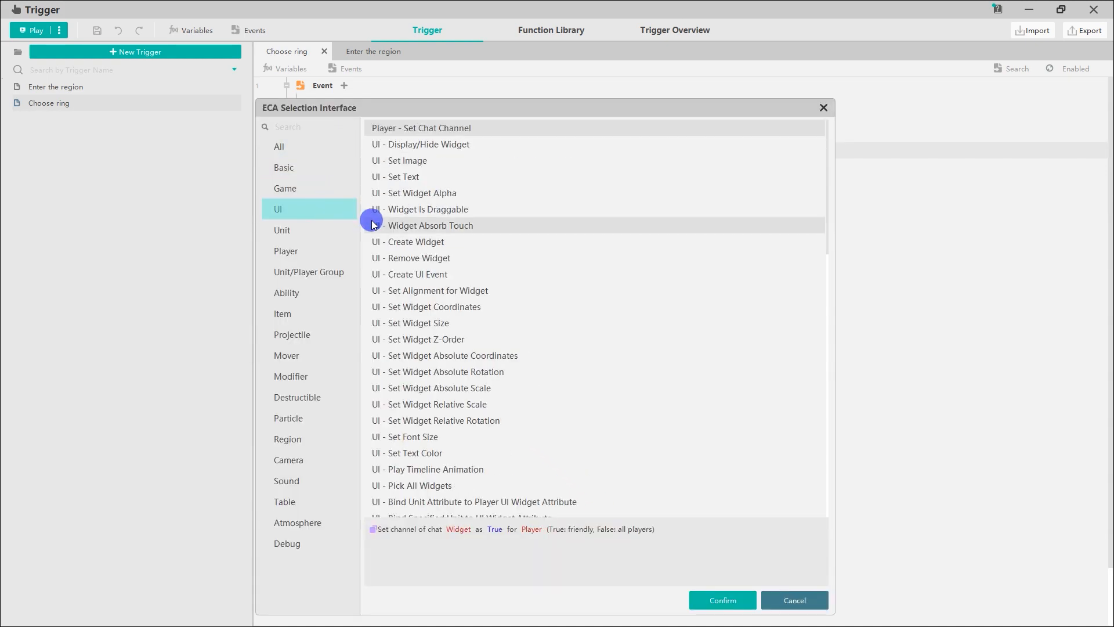
pyautogui.scroll(-10, 604, 435)
pyautogui.scroll(-5, 609, 441)
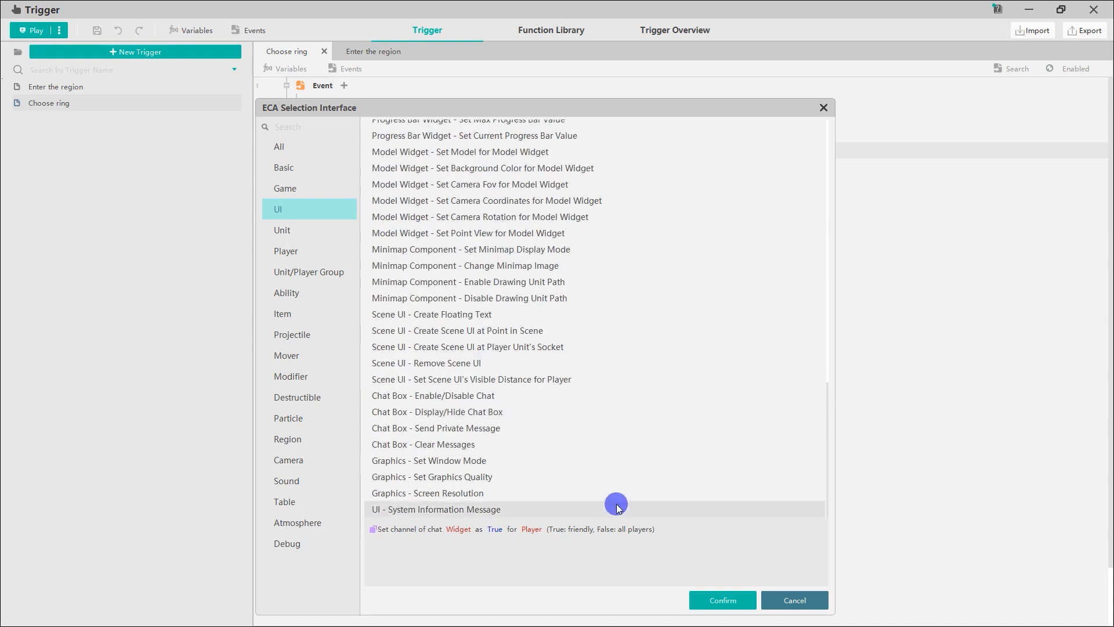
pyautogui.click(616, 509)
pyautogui.click(723, 600)
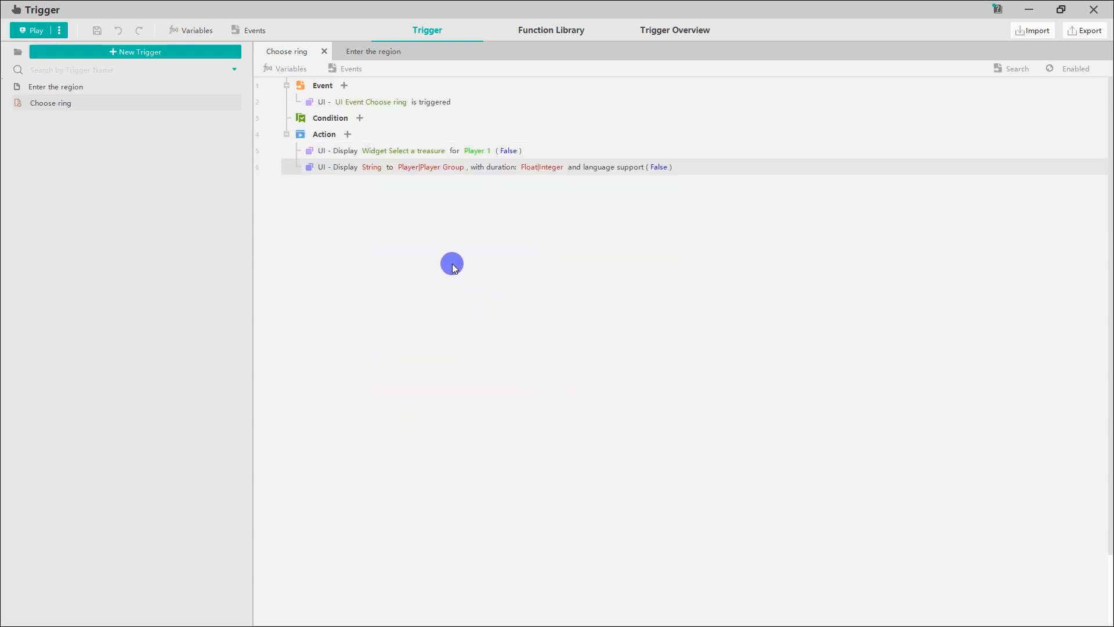
# Step: Set the system message text to "You chose the Magic Ring!"
pyautogui.click(371, 166)
pyautogui.write('You chose the Magic Ring!')
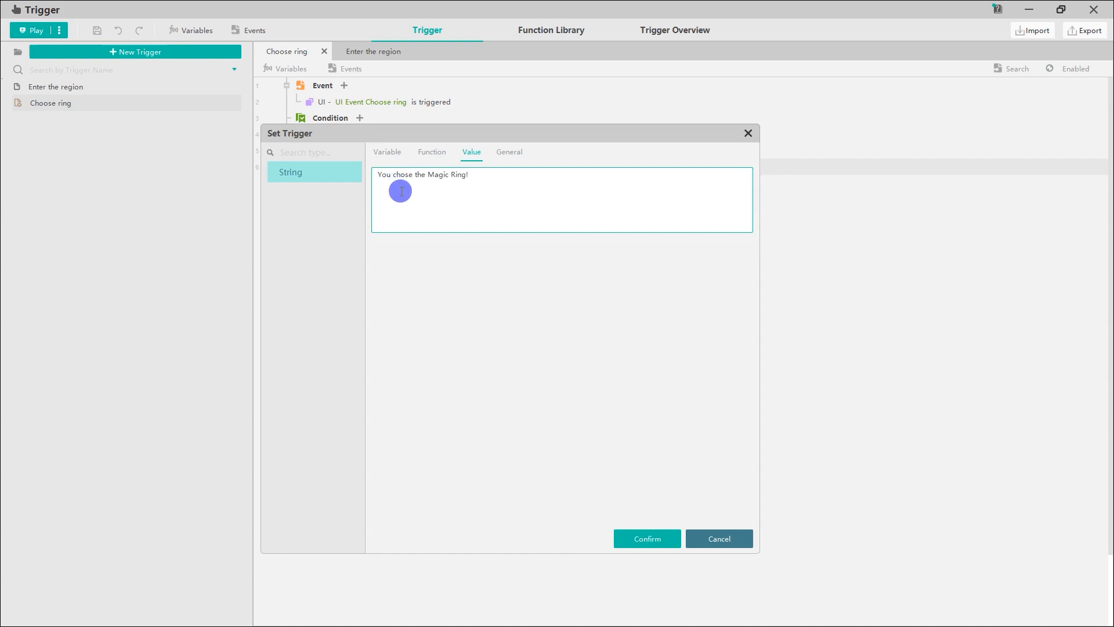
pyautogui.click(630, 537)
# Step: Set the system message's recipient to Player 1 and its duration to 5
pyautogui.click(509, 168)
pyautogui.click(505, 183)
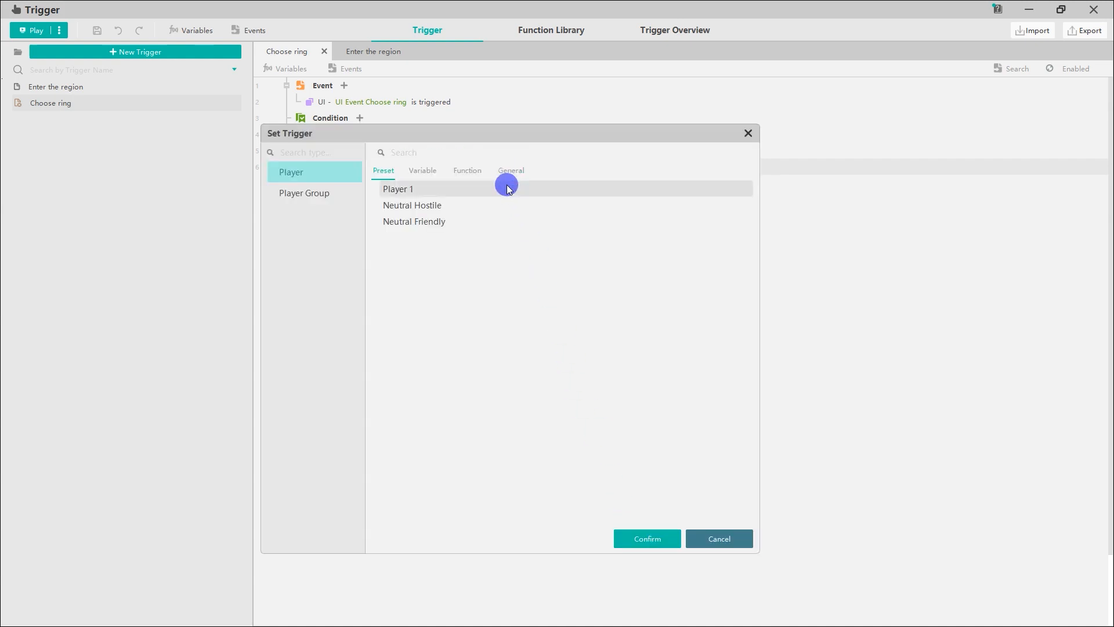
pyautogui.click(644, 535)
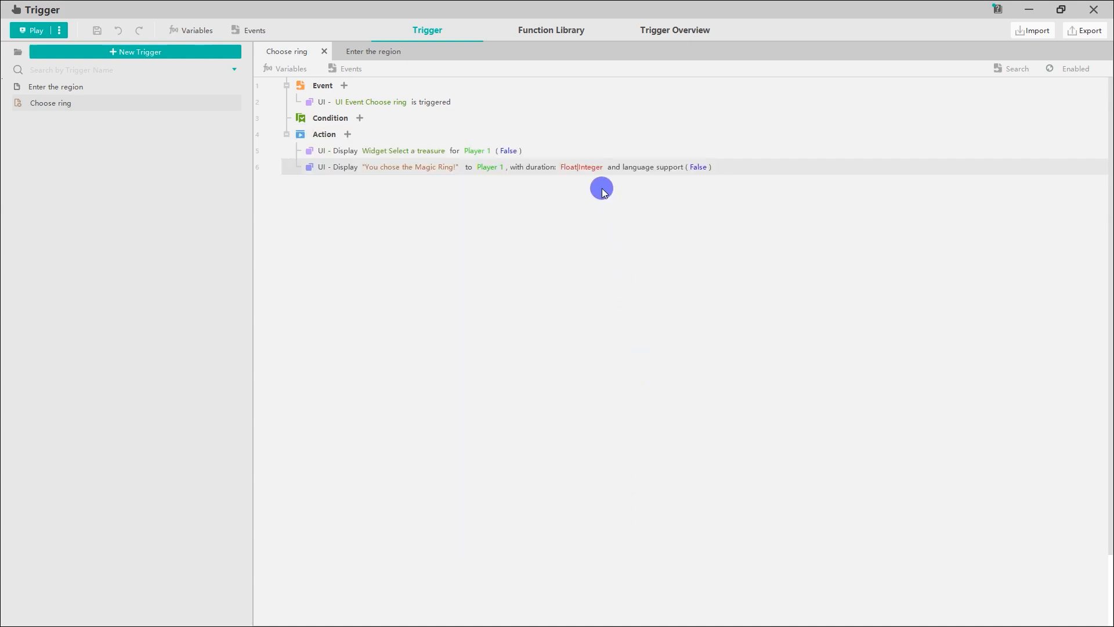
pyautogui.click(586, 167)
pyautogui.write('5')
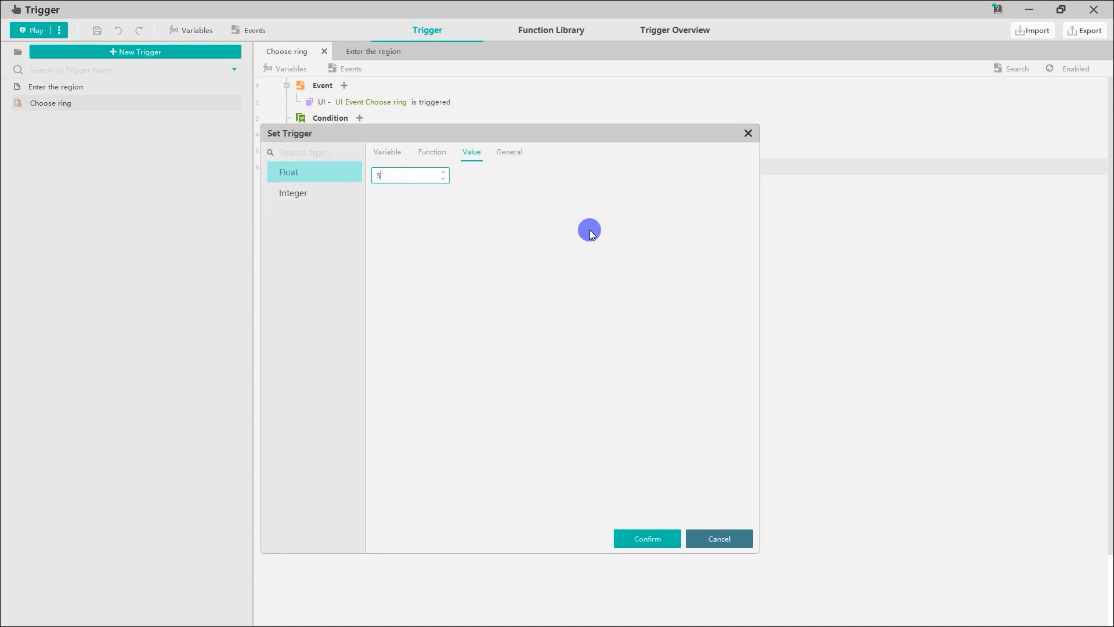
pyautogui.click(647, 534)
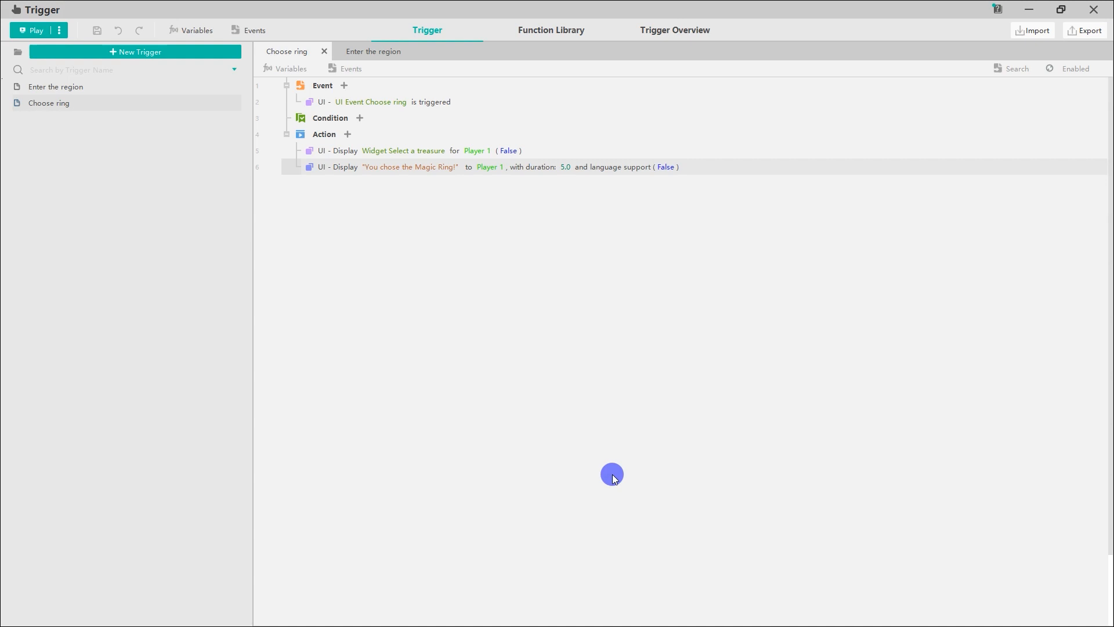
# Step: Duplicate the Choose ring trigger and rename the copy "Choose cloak"
pyautogui.rightClick(188, 107)
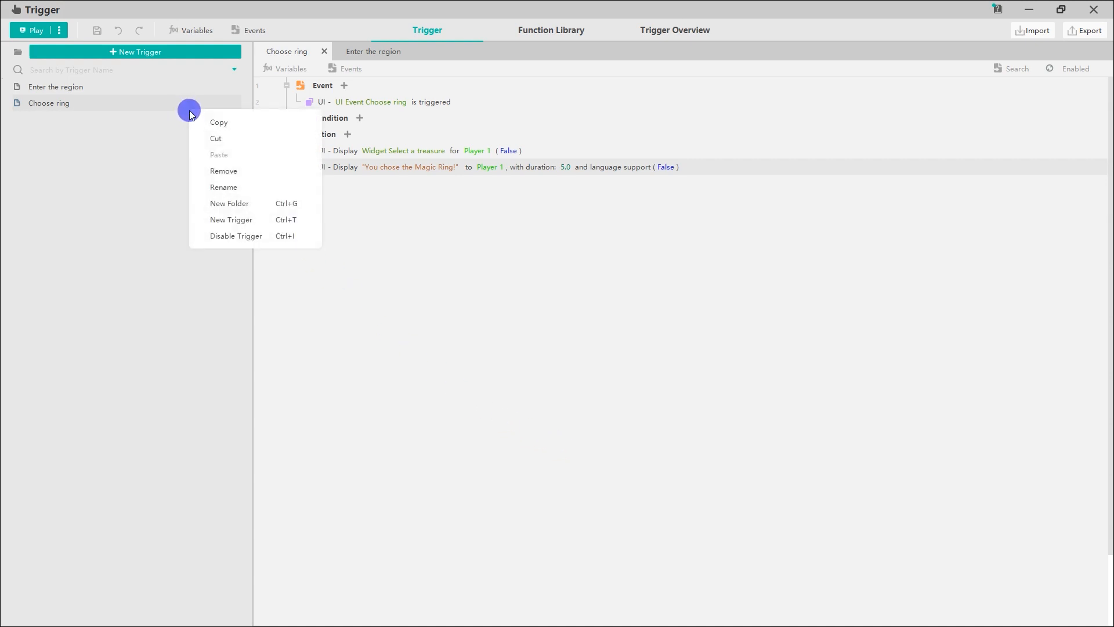
pyautogui.click(197, 122)
pyautogui.rightClick(154, 123)
pyautogui.click(174, 140)
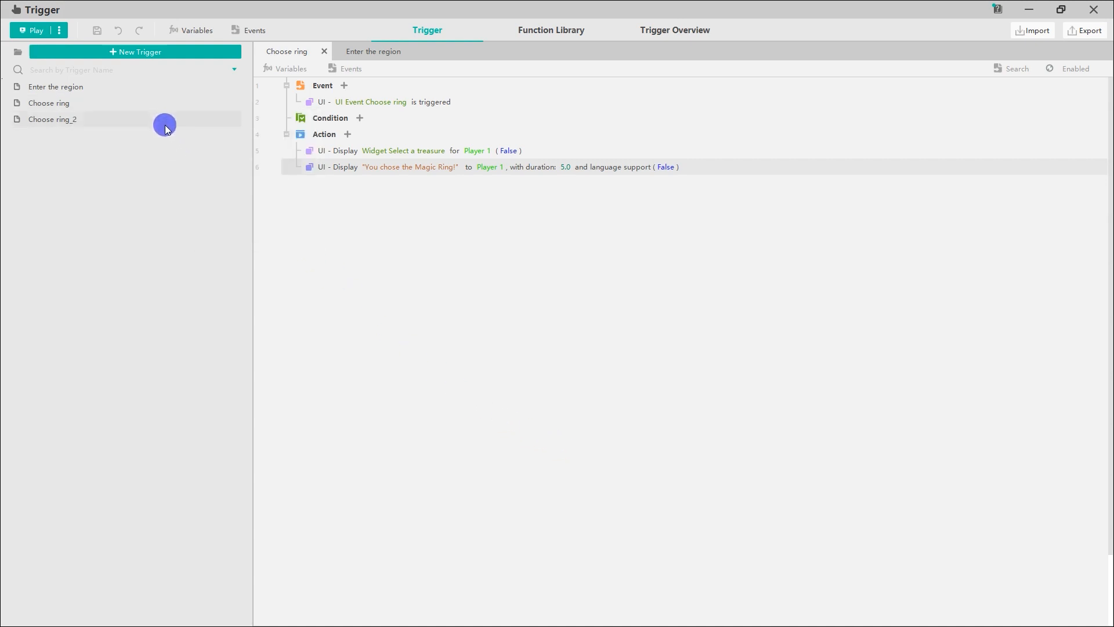
pyautogui.click(165, 126)
pyautogui.rightClick(162, 120)
pyautogui.click(154, 199)
pyautogui.write('Choose cloak')
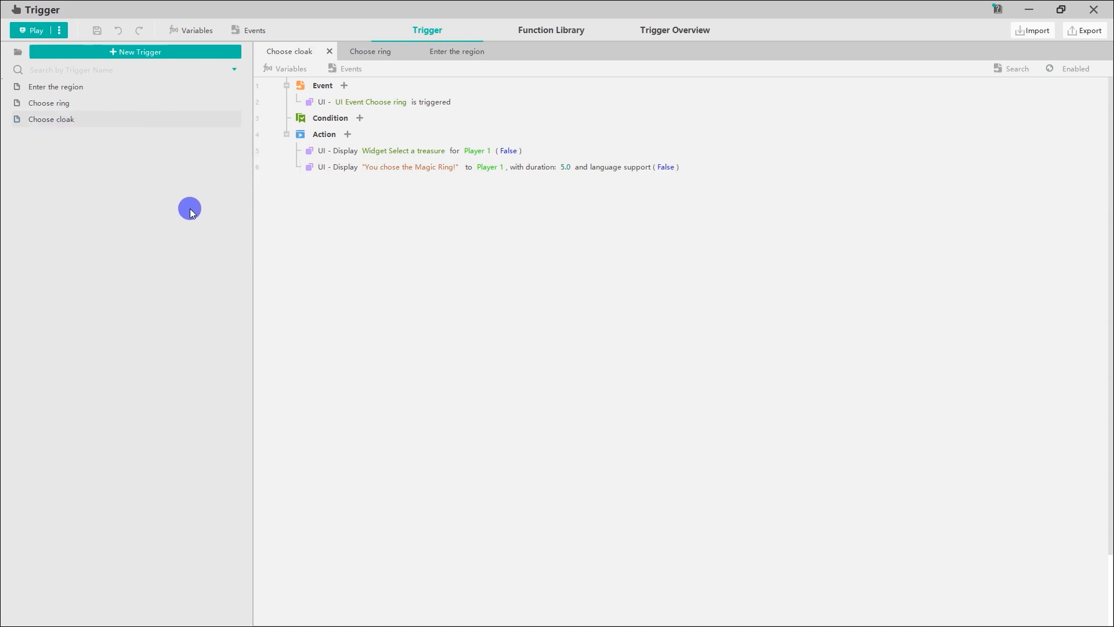
# Step: Change the UI event of the Choose cloak trigger to Choose cloak
pyautogui.click(392, 104)
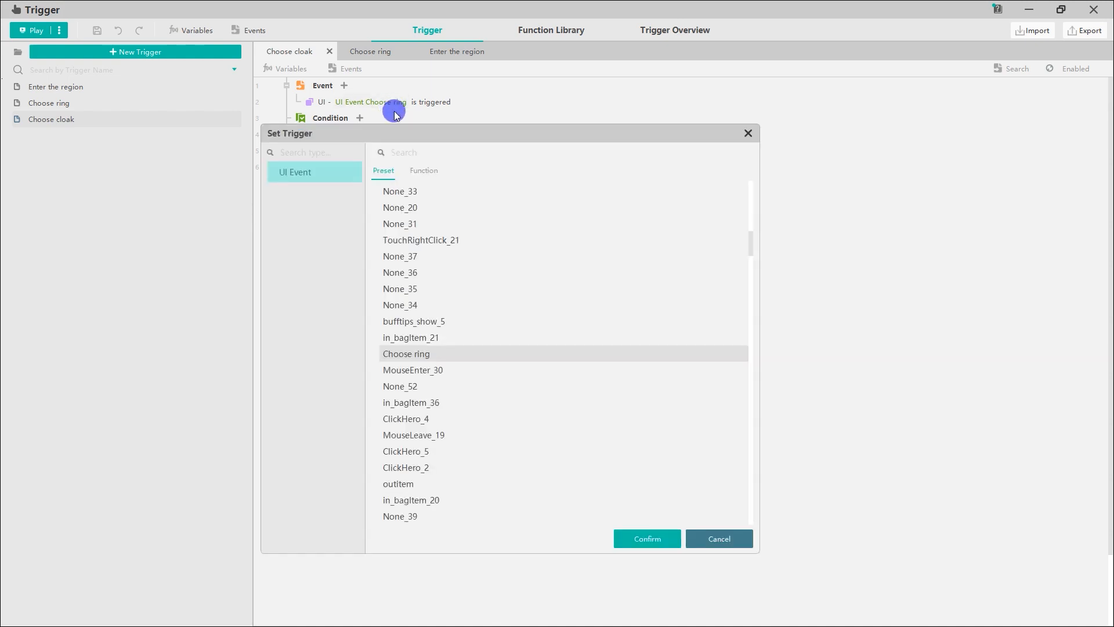
pyautogui.click(423, 149)
pyautogui.write('choose')
pyautogui.click(458, 207)
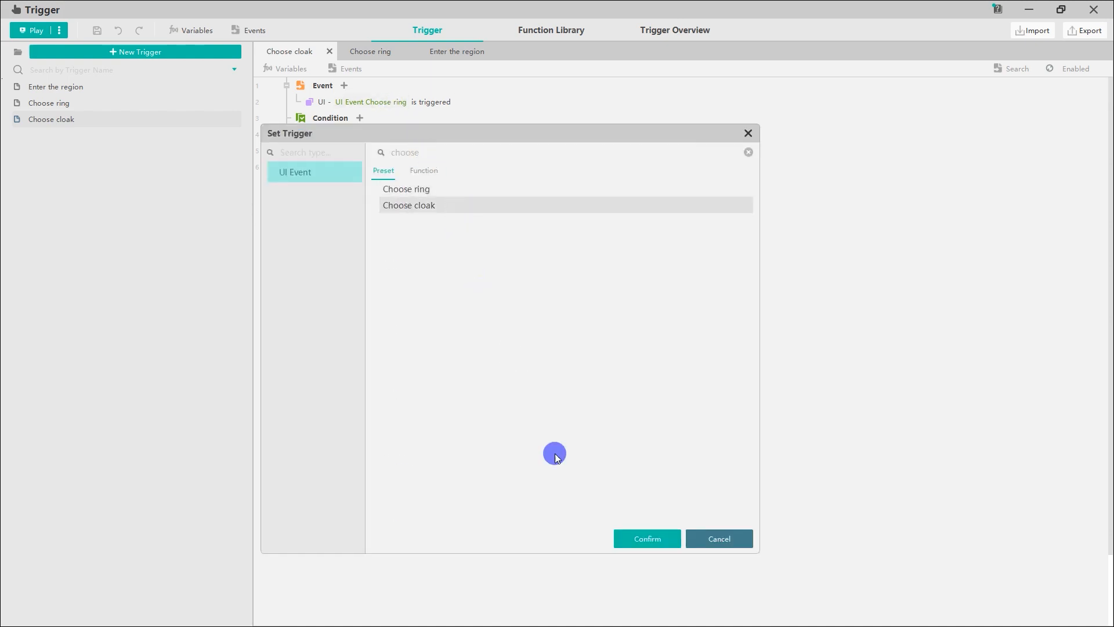
pyautogui.click(643, 537)
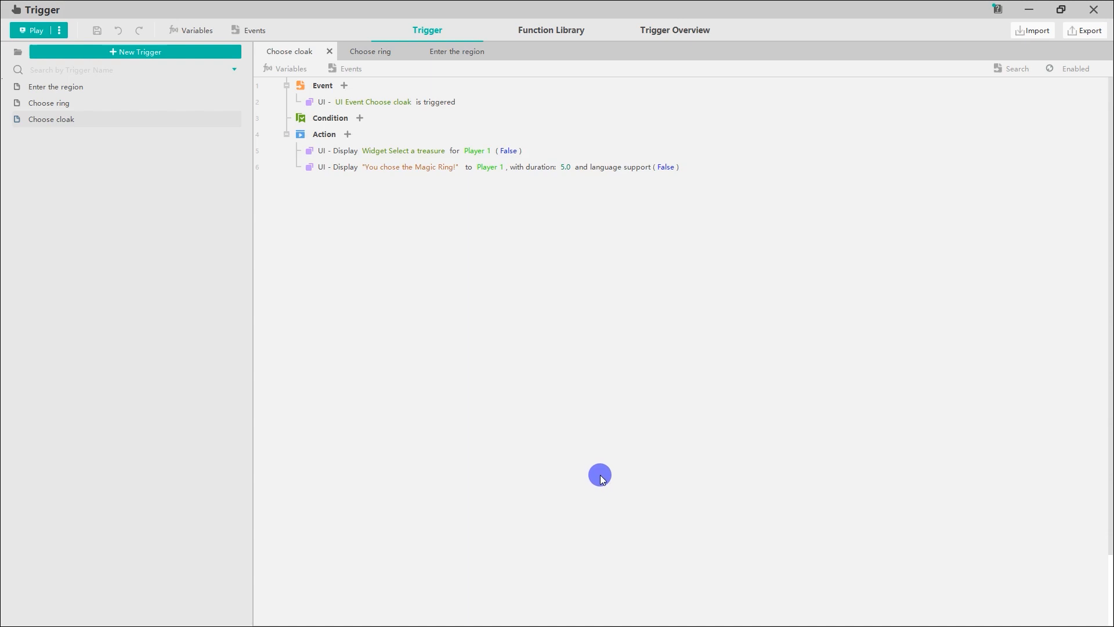
# Step: Change the Choose cloak trigger's message text to "You chose the Magic Cloak!"
pyautogui.click(437, 175)
pyautogui.press('BackSpace')
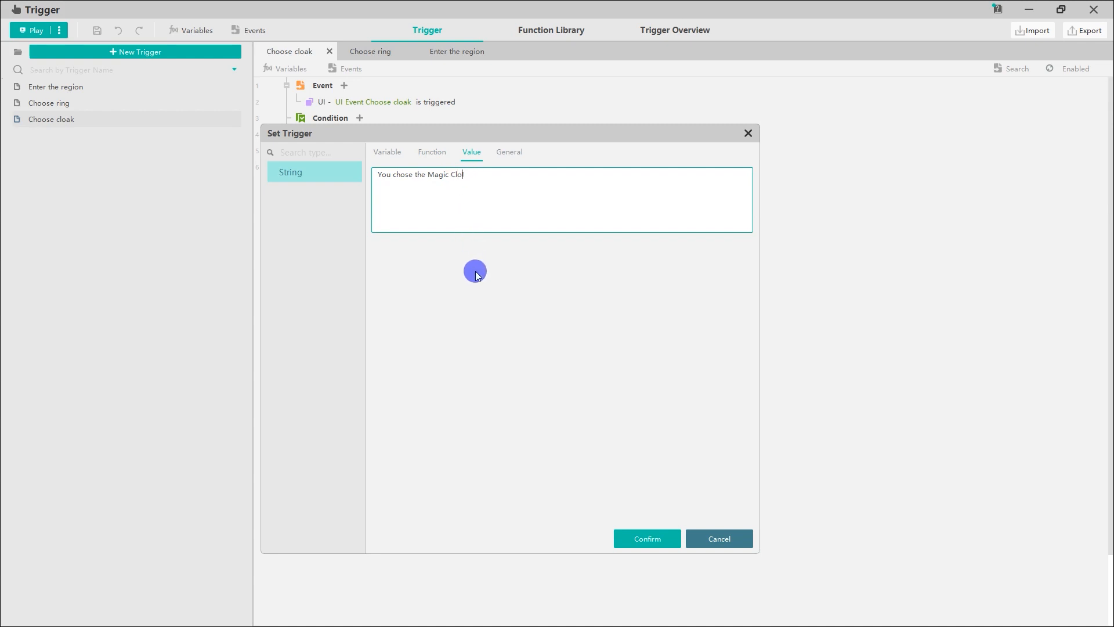
pyautogui.write('!')
pyautogui.click(639, 531)
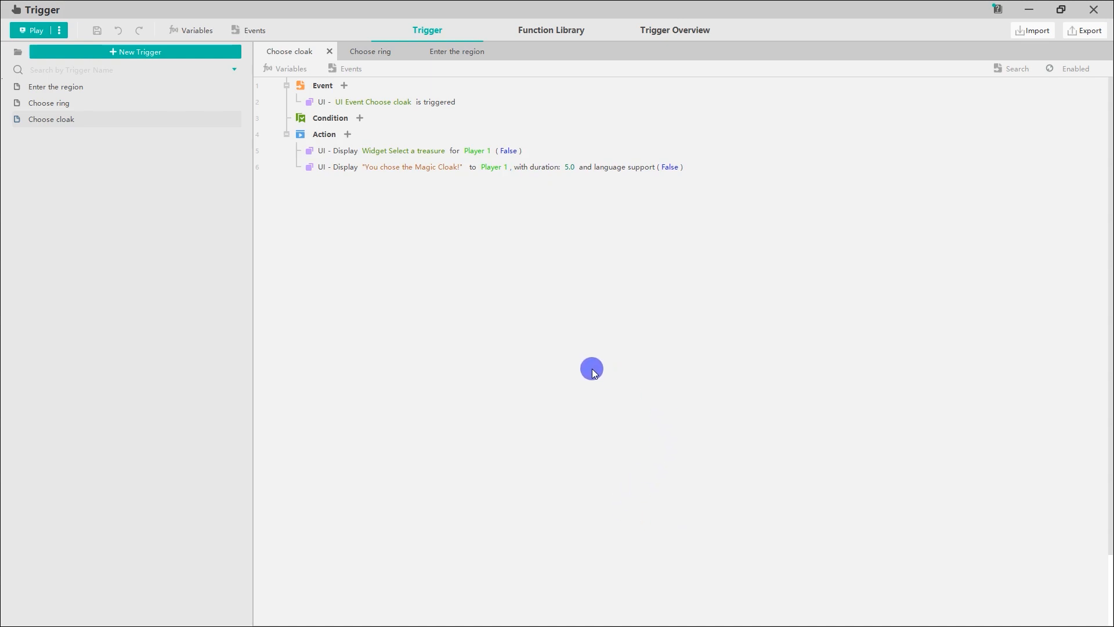
# Step: Review the contents of the Enter the region, Choose ring and Choose cloak triggers
pyautogui.click(130, 88)
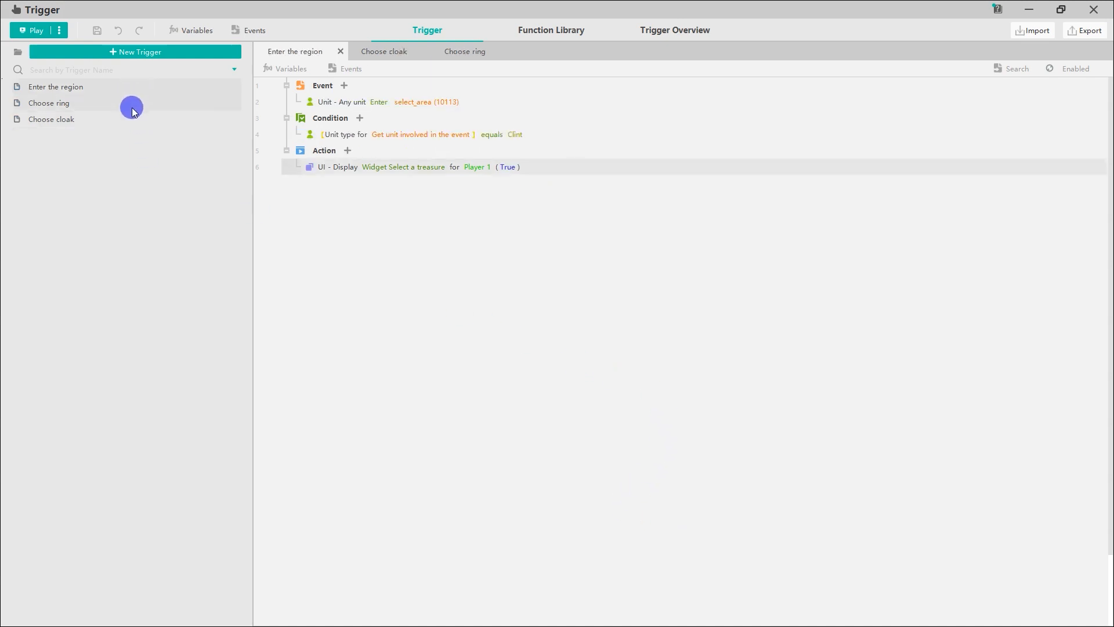
pyautogui.click(132, 106)
pyautogui.click(133, 118)
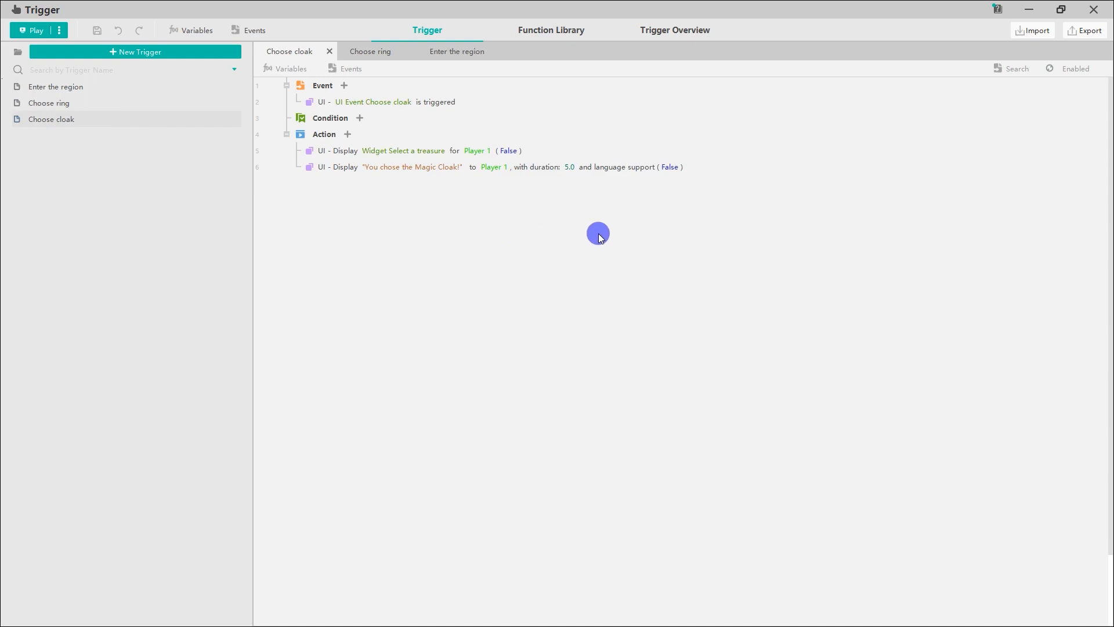
# Step: Close the trigger editor and play-test the map, choosing the Magic Ring in the treasure panel
pyautogui.click(1094, 10)
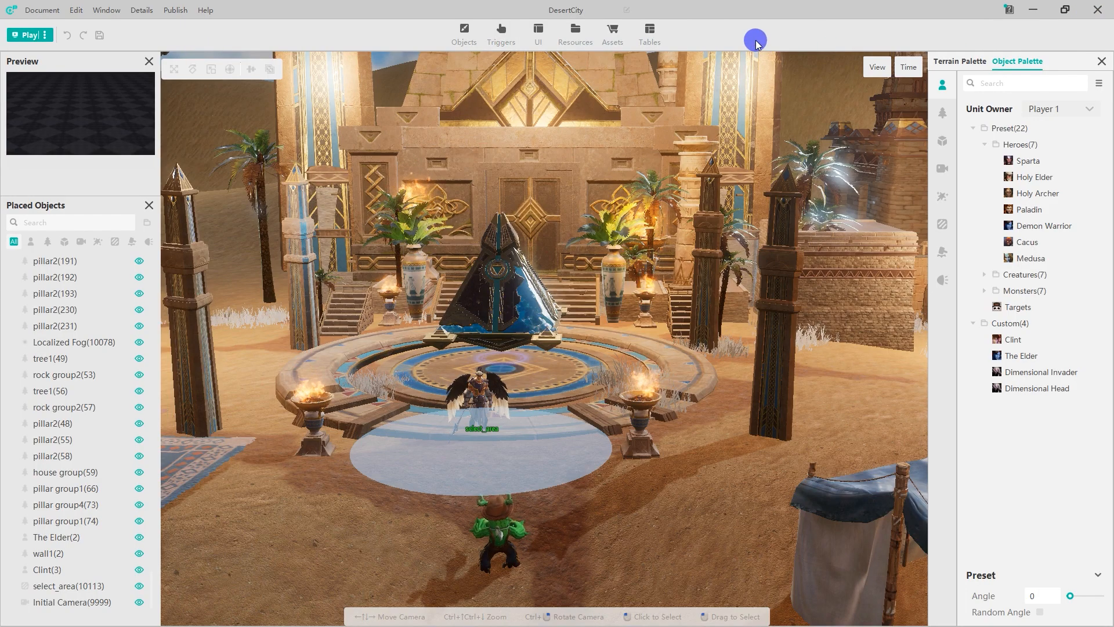
pyautogui.click(29, 35)
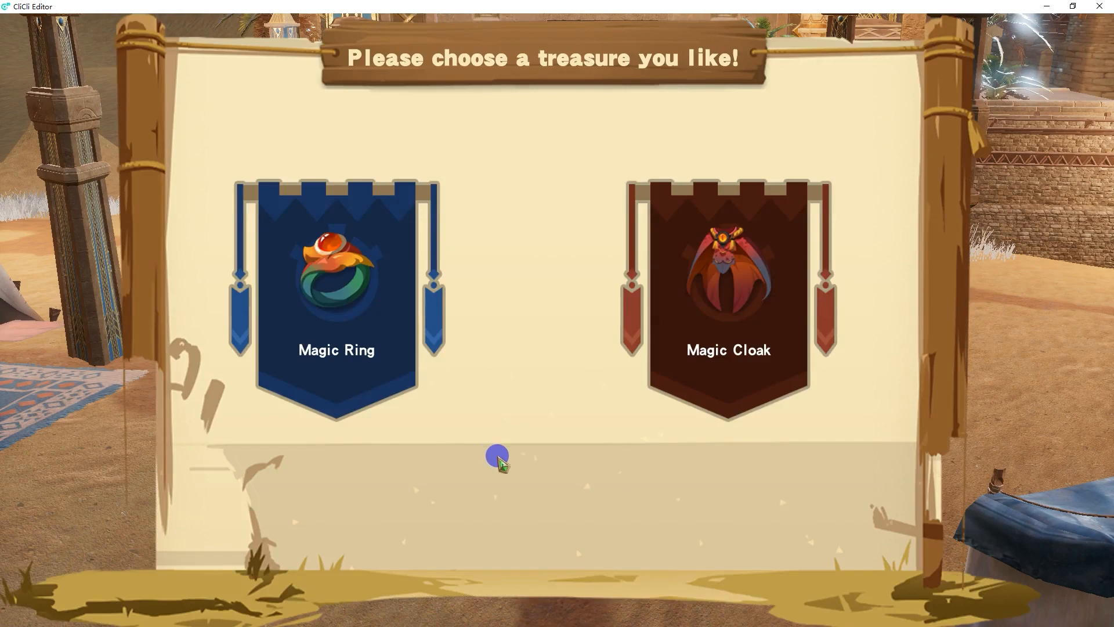
pyautogui.click(388, 341)
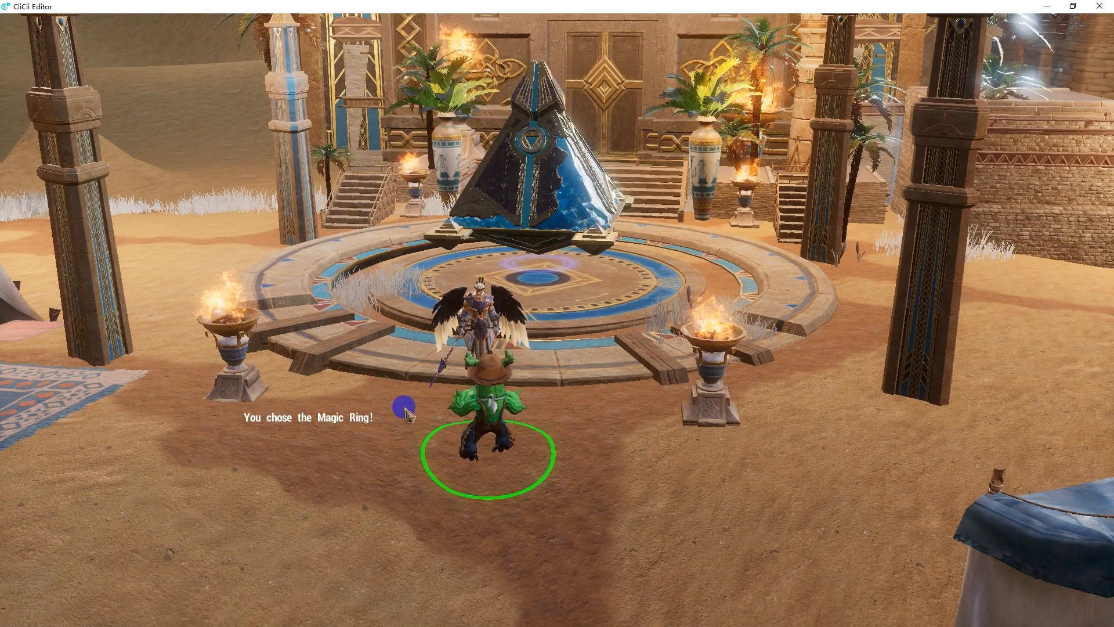